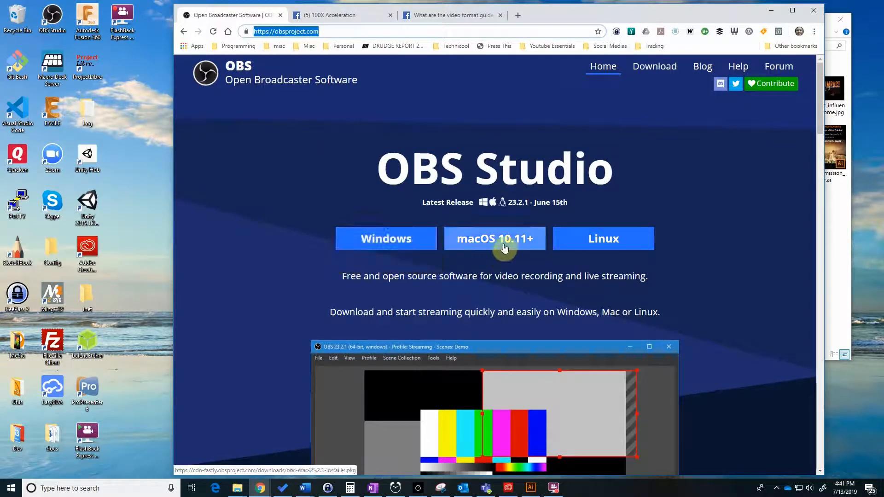
View the OBS download options for macOS and Windows, and return to the site's home page.
click(651, 69)
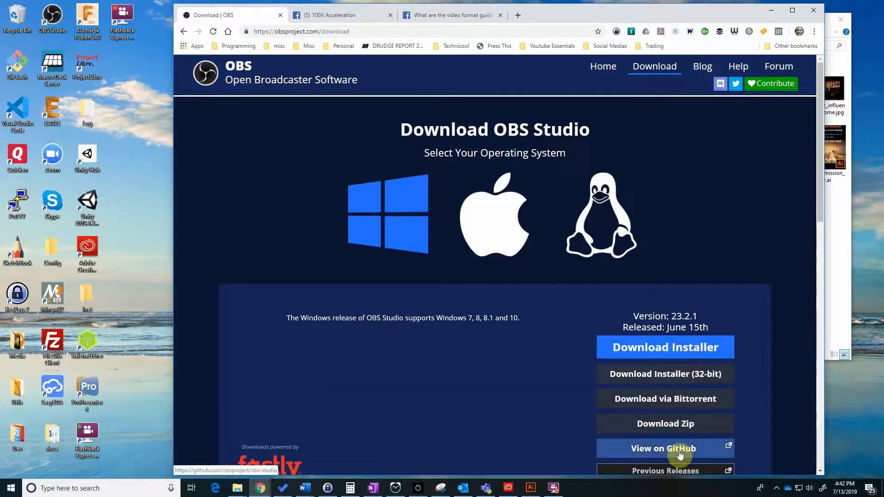
click(496, 223)
click(389, 226)
click(603, 66)
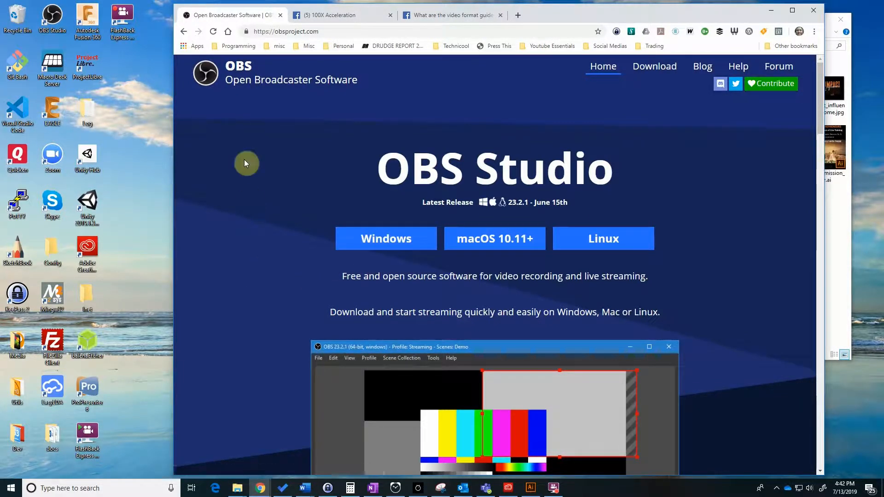
Launch OBS Studio from the desktop and turn off Studio Mode.
click(56, 17)
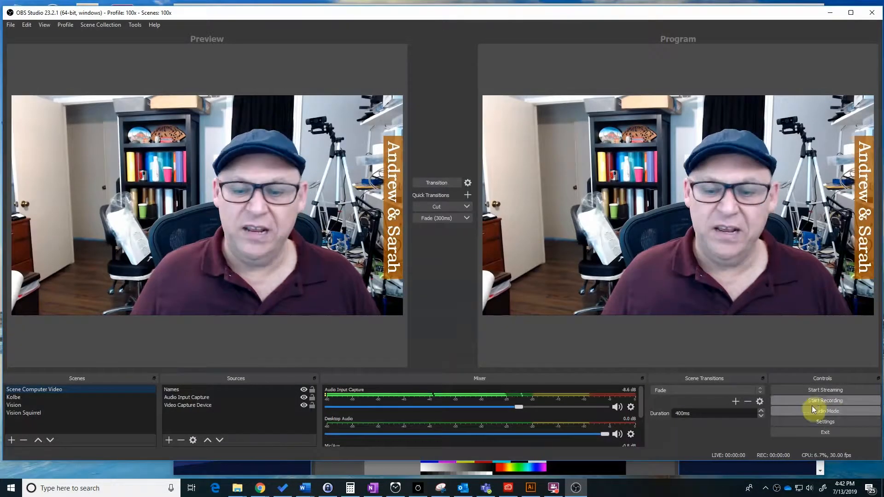
click(812, 412)
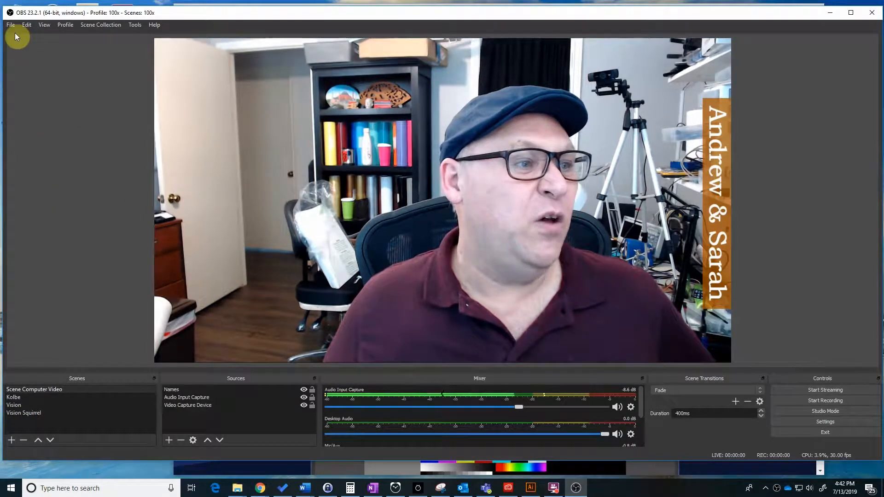
Review the available profiles and scene collections.
click(65, 26)
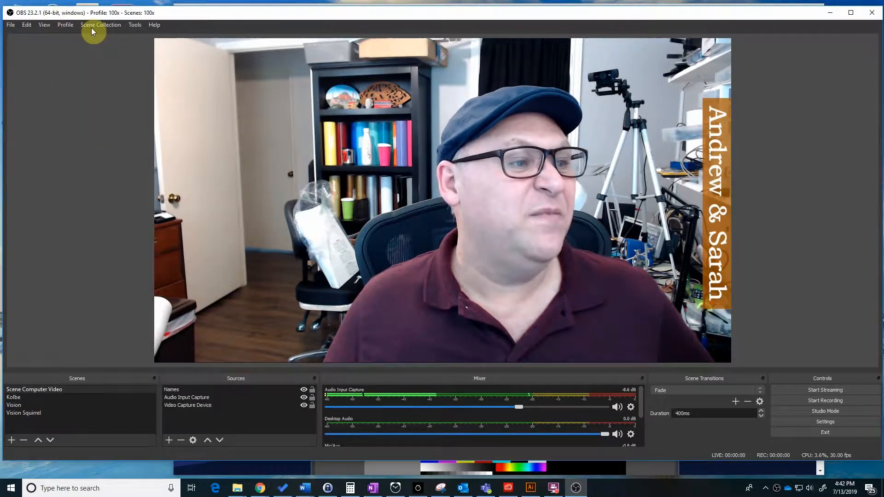
click(107, 26)
click(107, 26)
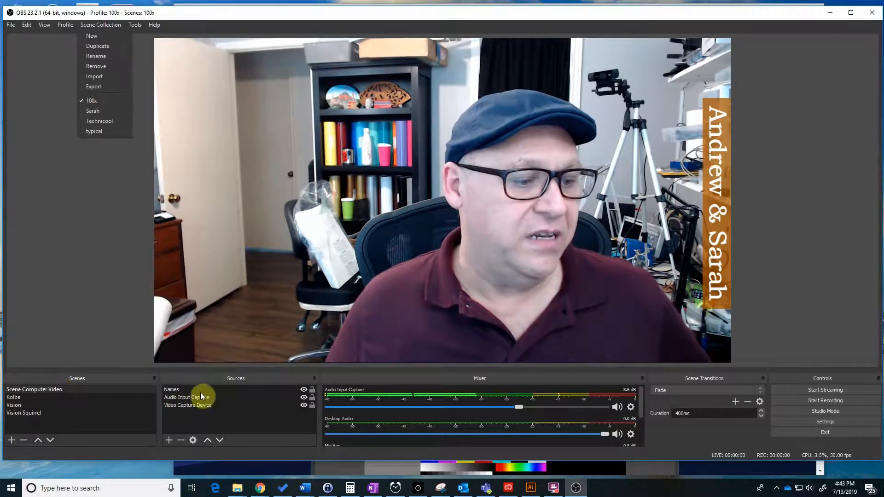
Examine the Names source and preview the Kolbe, Vision and Vision Squirrel scenes, returning to Scene Computer Video.
click(170, 390)
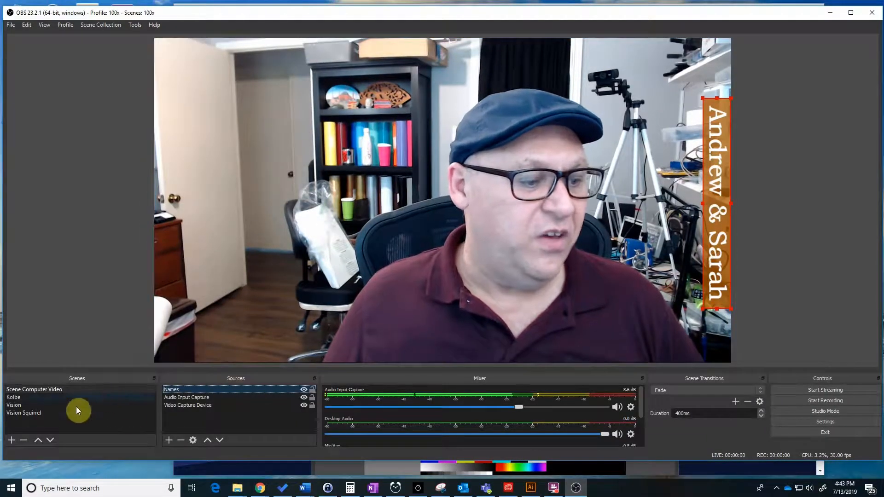
click(17, 398)
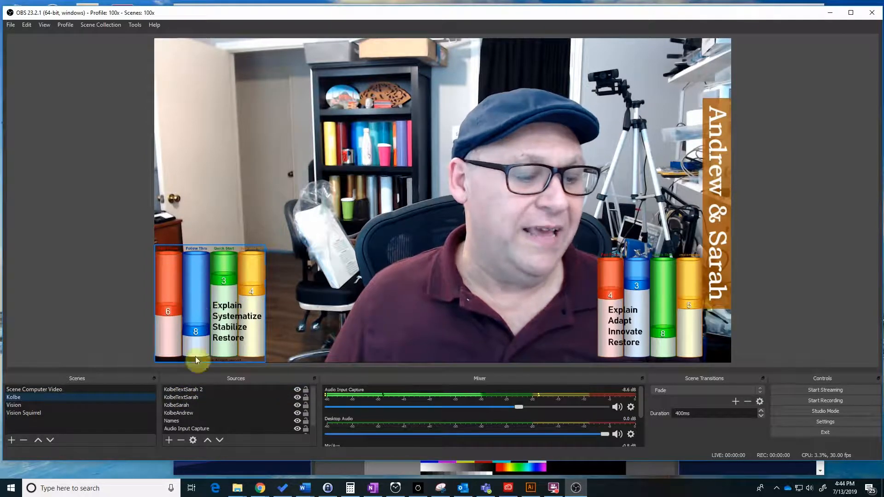
click(12, 407)
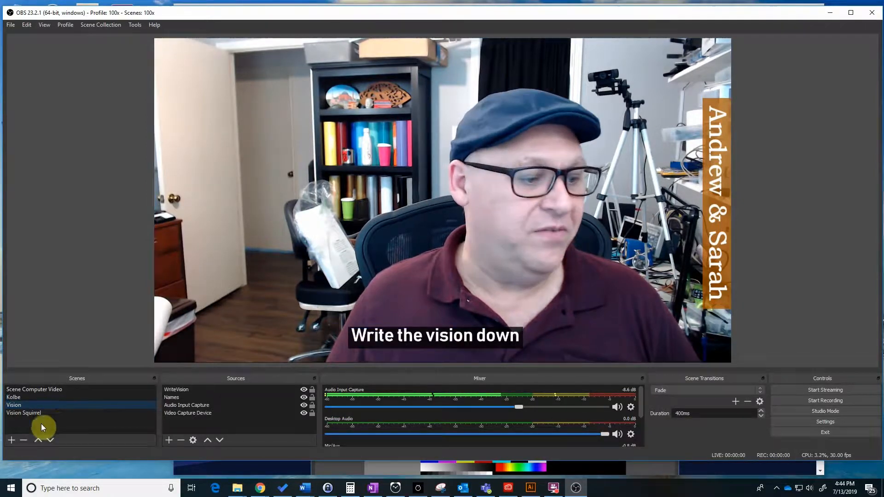
click(25, 413)
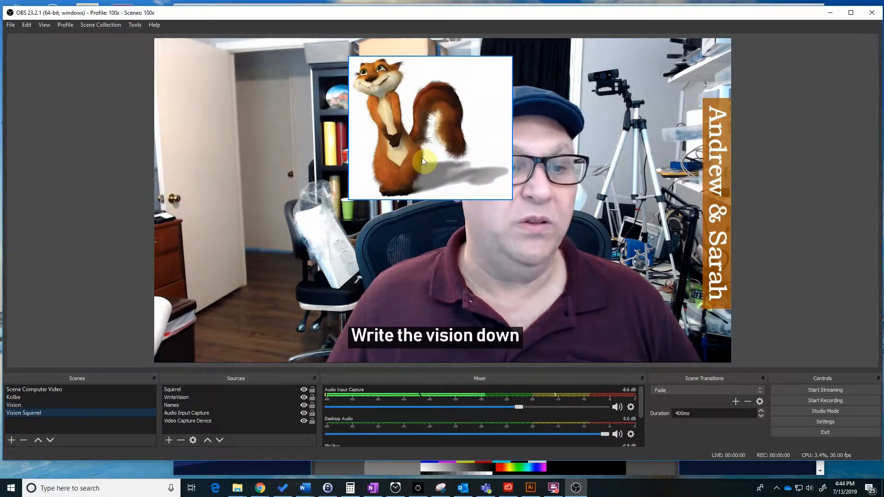
click(30, 390)
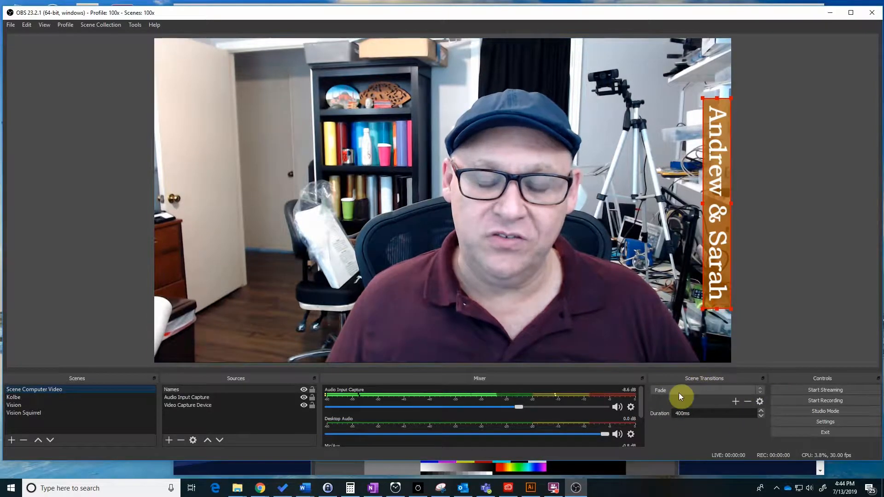
click(24, 397)
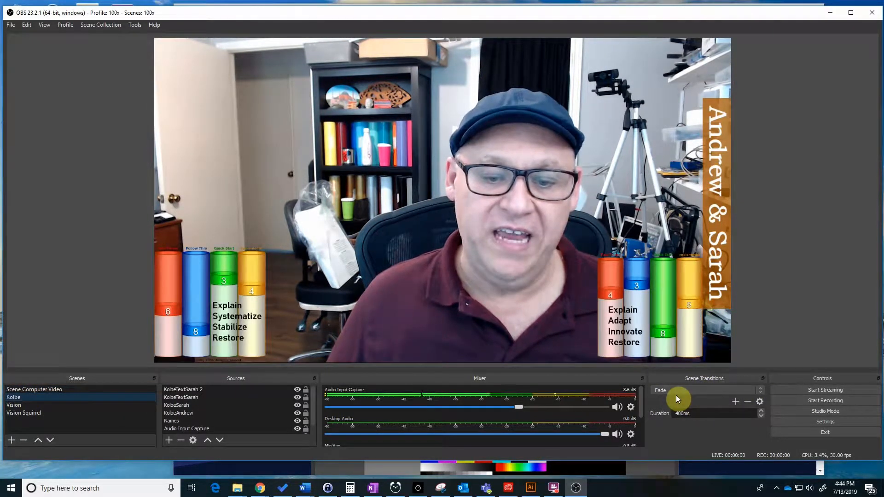
click(32, 390)
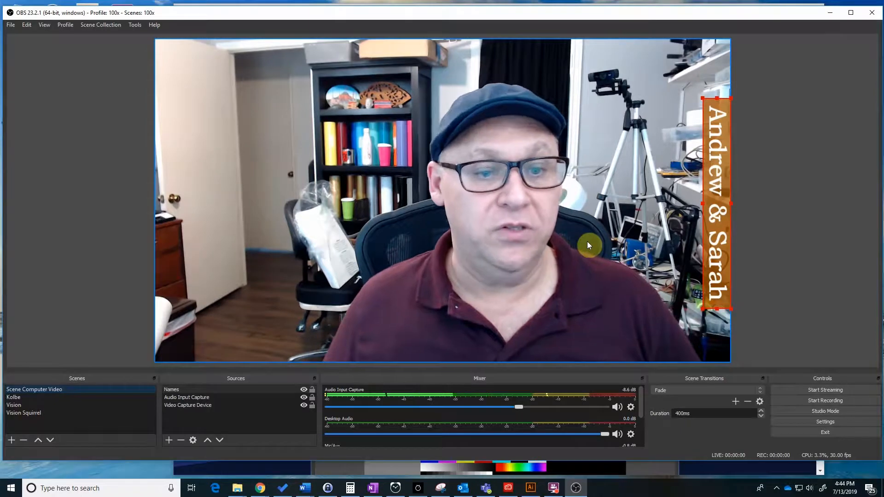
Turn on Studio Mode, stage the Vision Squirrel scene in the preview and transition it to the program output.
click(807, 409)
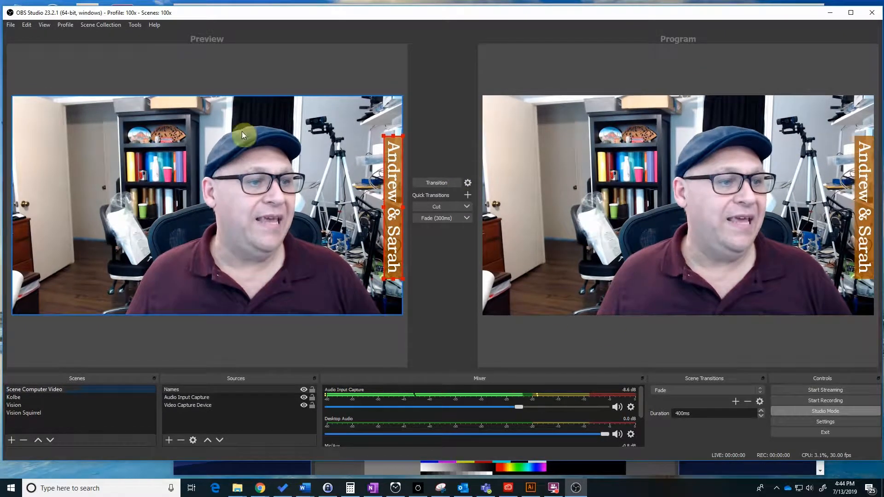
click(20, 396)
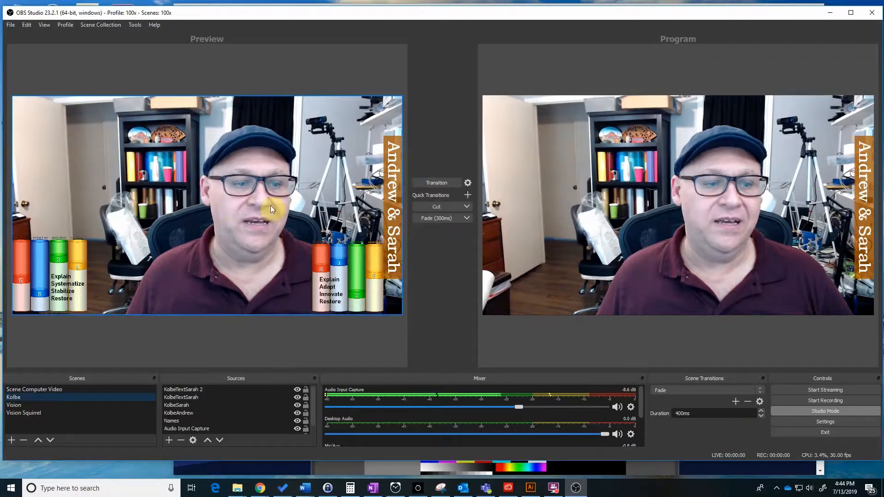
click(18, 406)
click(17, 412)
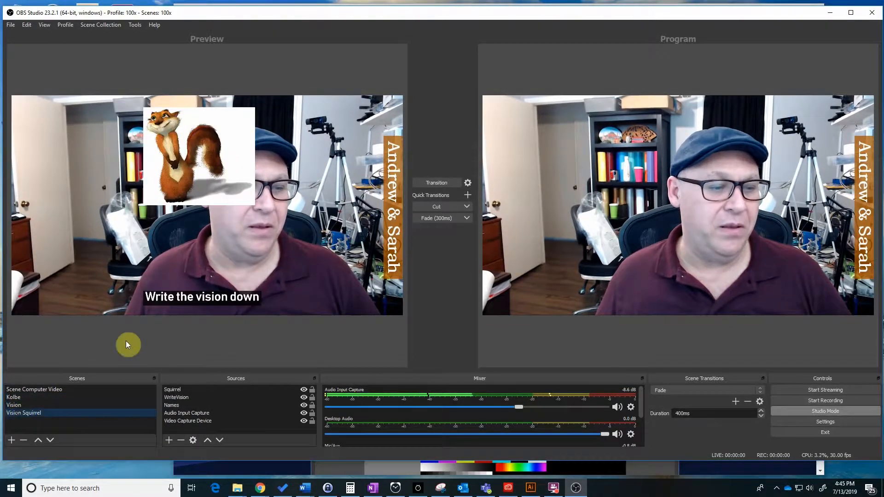
click(432, 183)
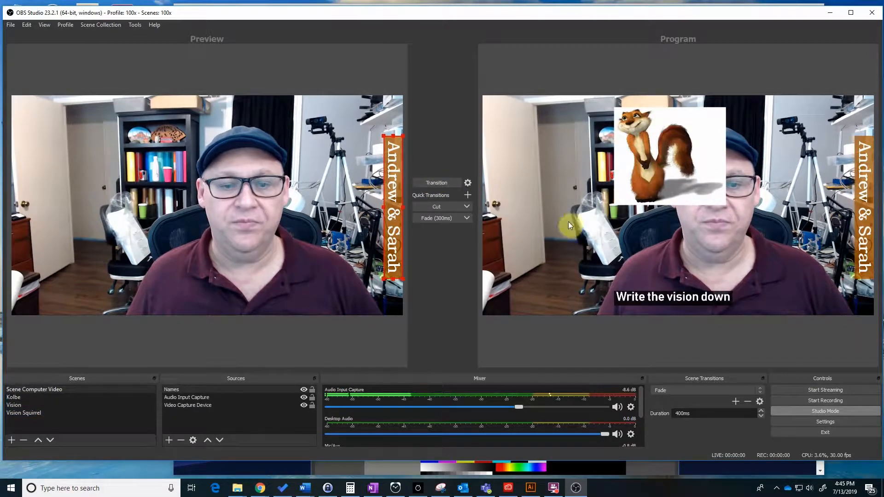
Turn off Studio Mode and switch back to the Scene Computer Video scene.
click(816, 412)
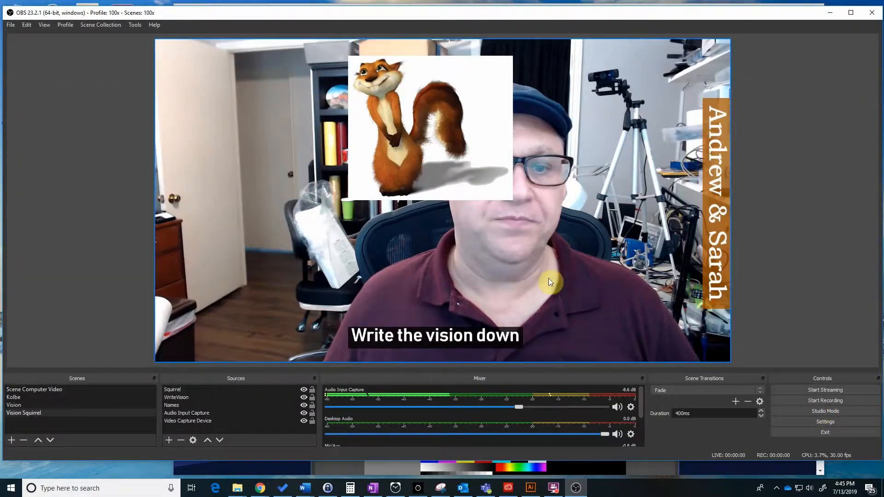
click(59, 390)
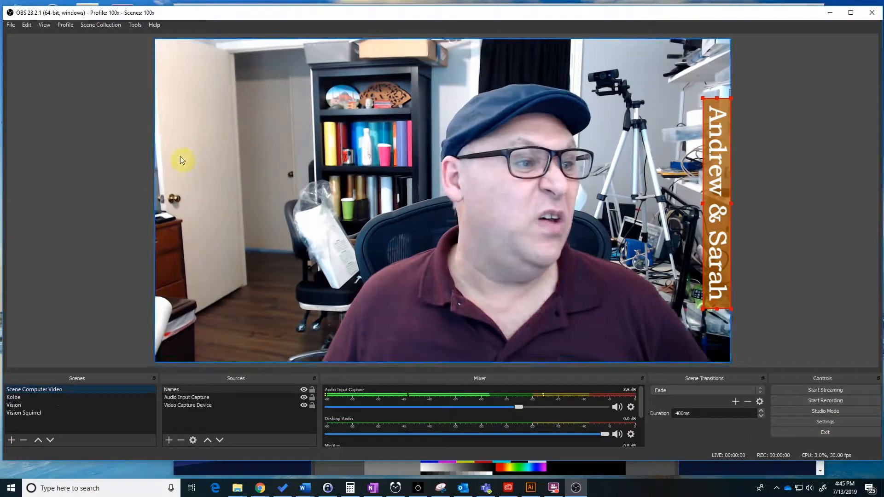
Create a new profile named "100X Demo".
click(66, 26)
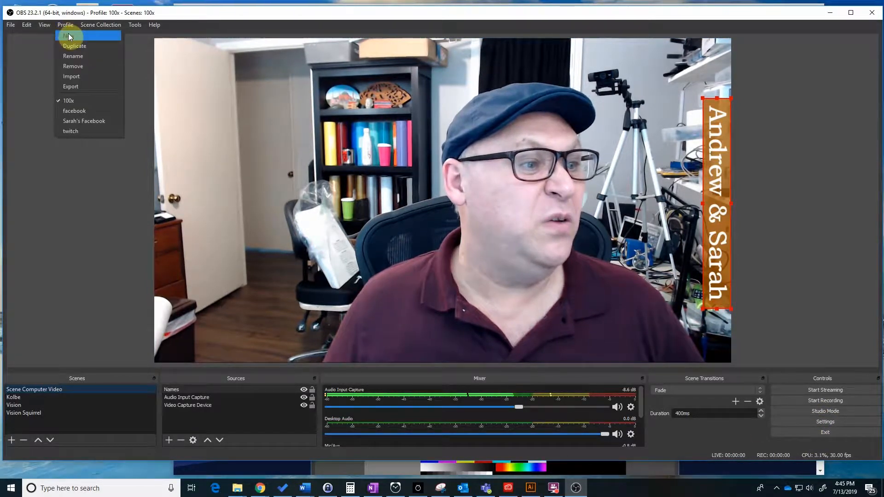
click(68, 35)
text(100X )
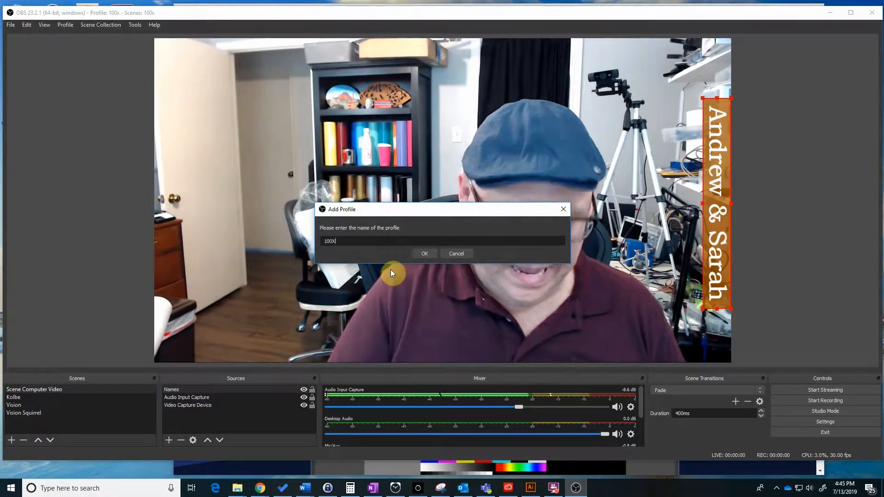
text(Demo)
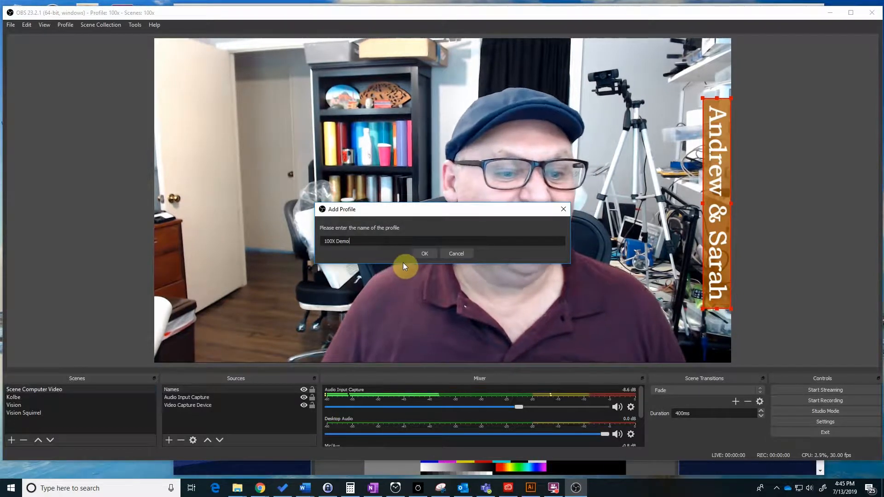
click(418, 256)
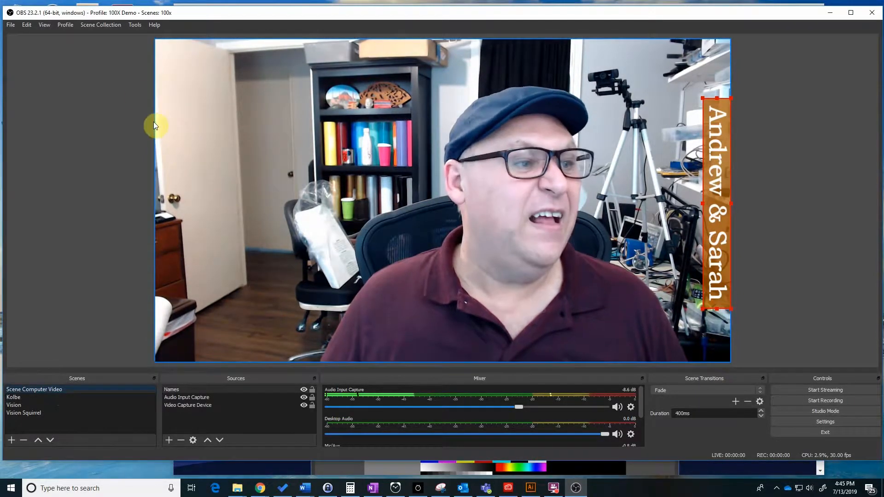
Create a new scene collection named "100X Demo".
click(98, 26)
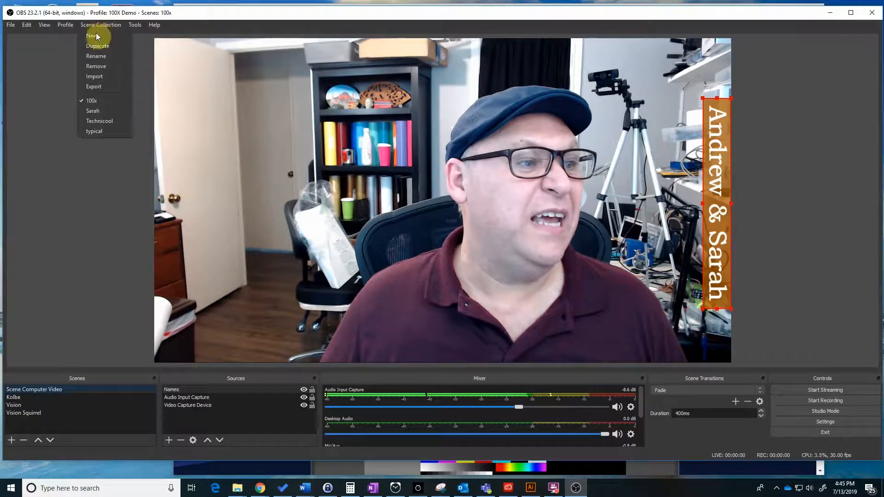
click(96, 36)
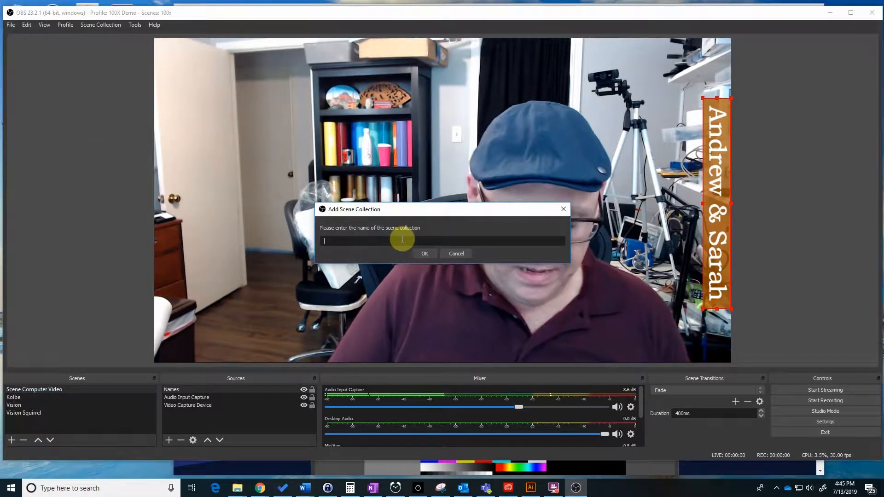
text(100X Demo)
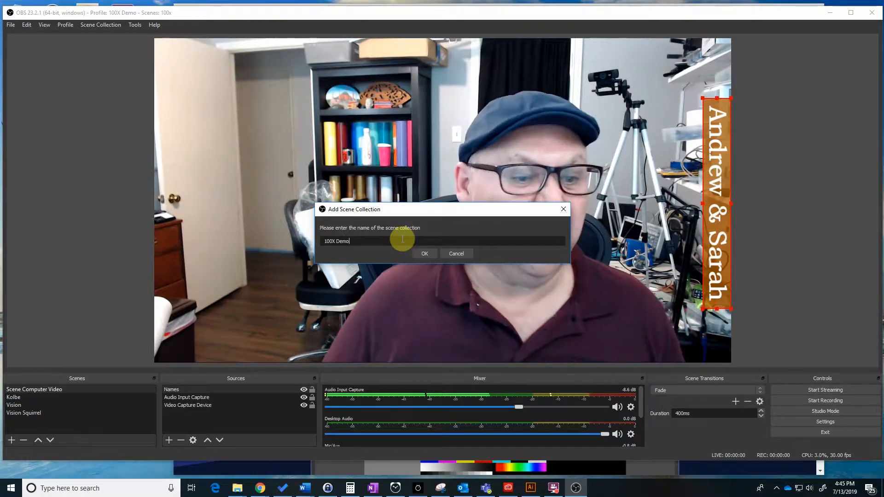
click(423, 254)
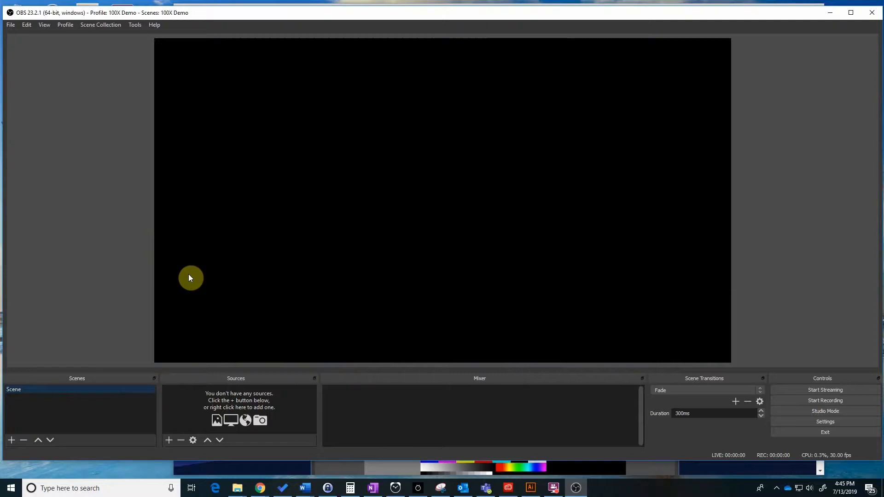
Check which profile and scene collection are active.
click(64, 25)
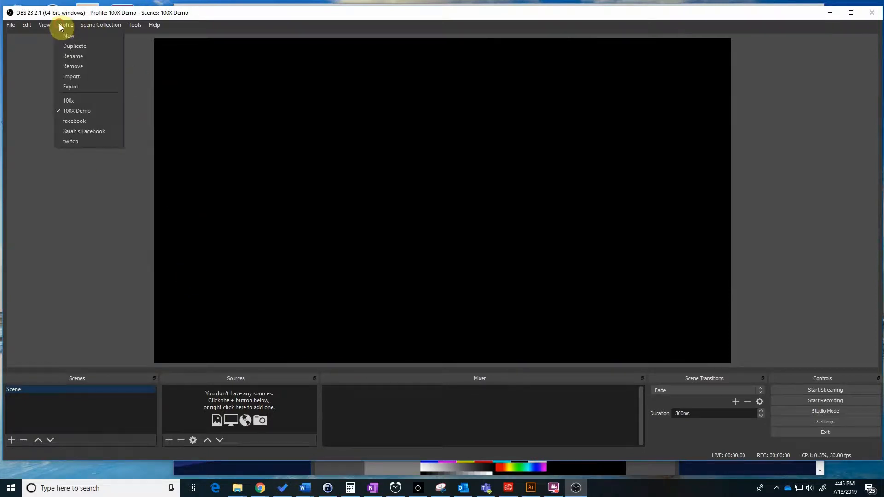
click(101, 27)
click(112, 27)
mouse_move(68, 27)
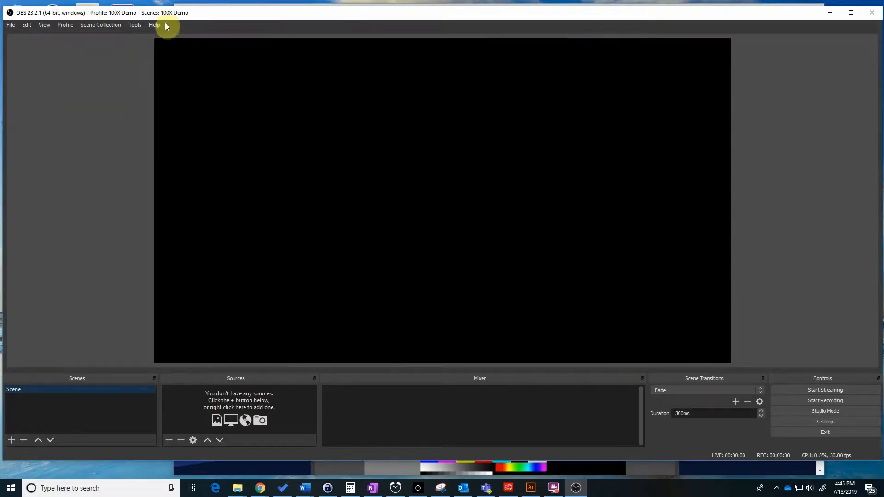
click(195, 12)
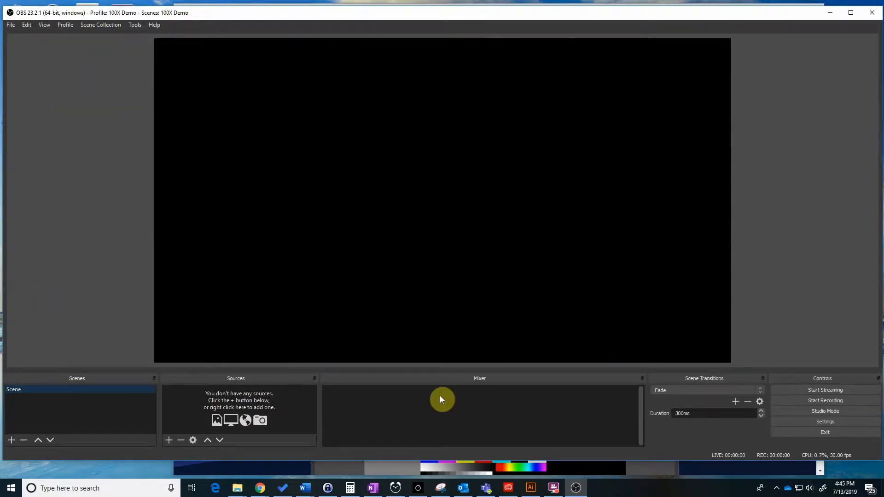
Review the general settings and set the streaming service to Facebook Live.
click(824, 422)
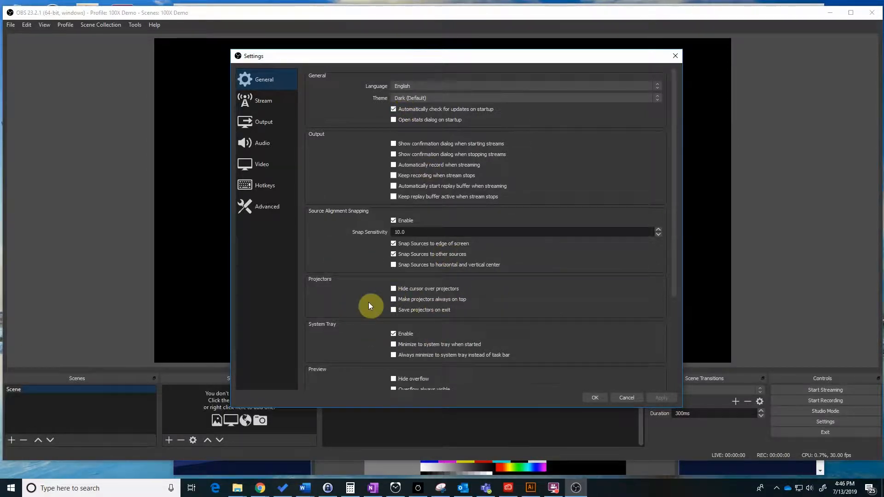
scroll(369, 305, down, 5)
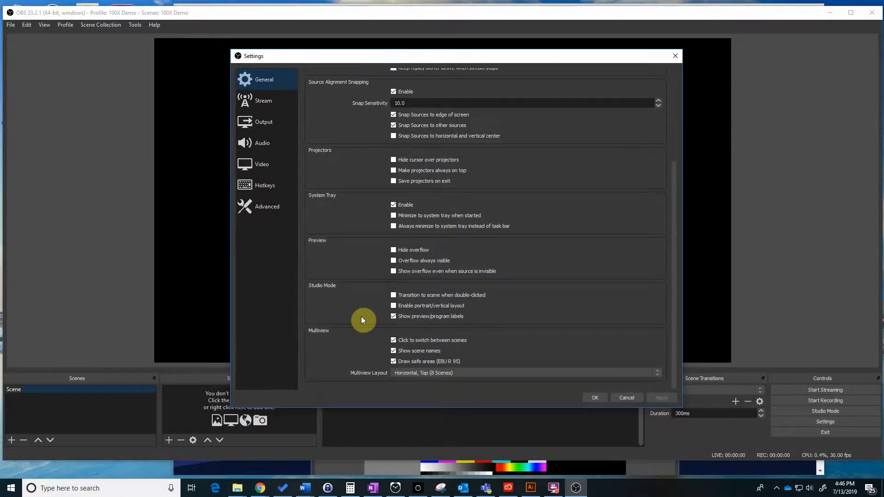
scroll(361, 317, up, 5)
click(258, 97)
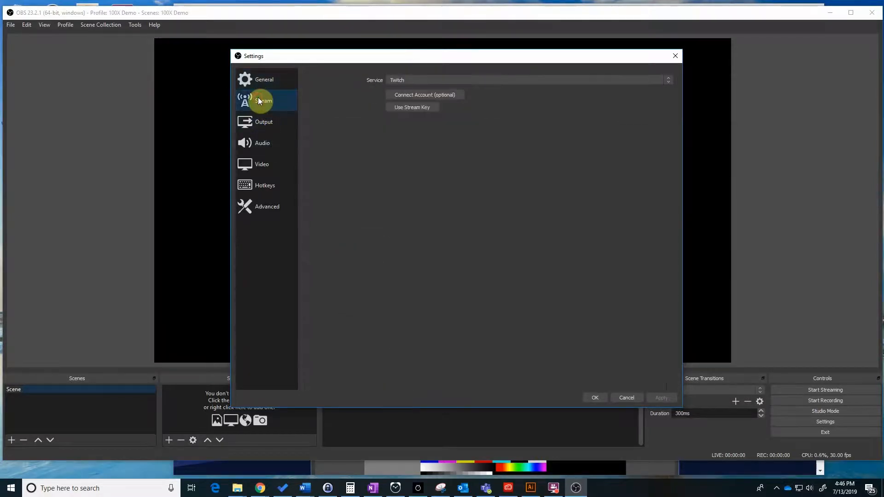
click(425, 82)
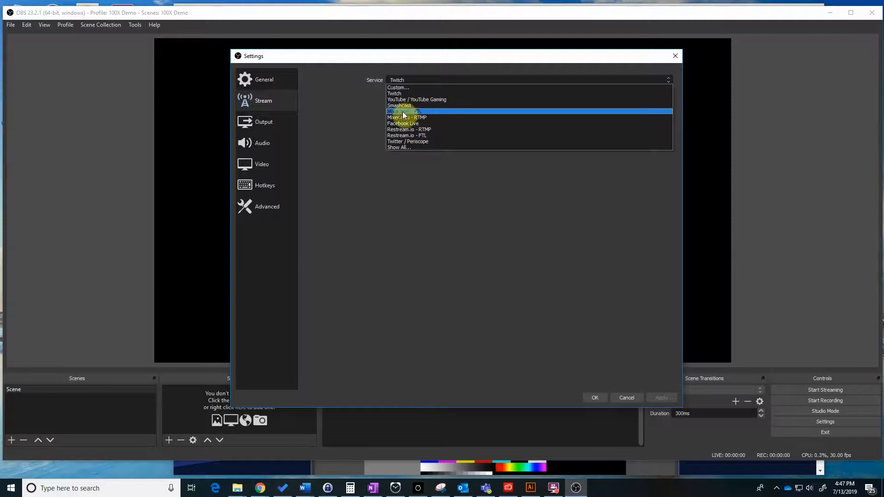
click(398, 124)
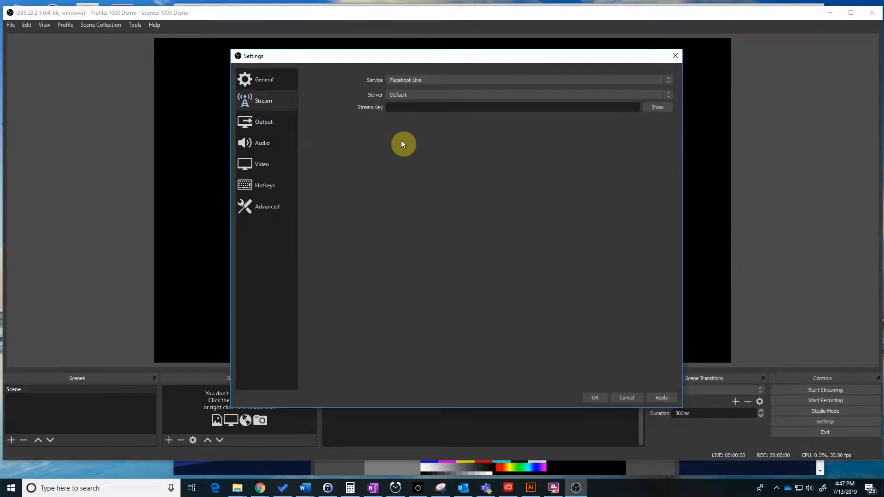
click(416, 95)
click(416, 95)
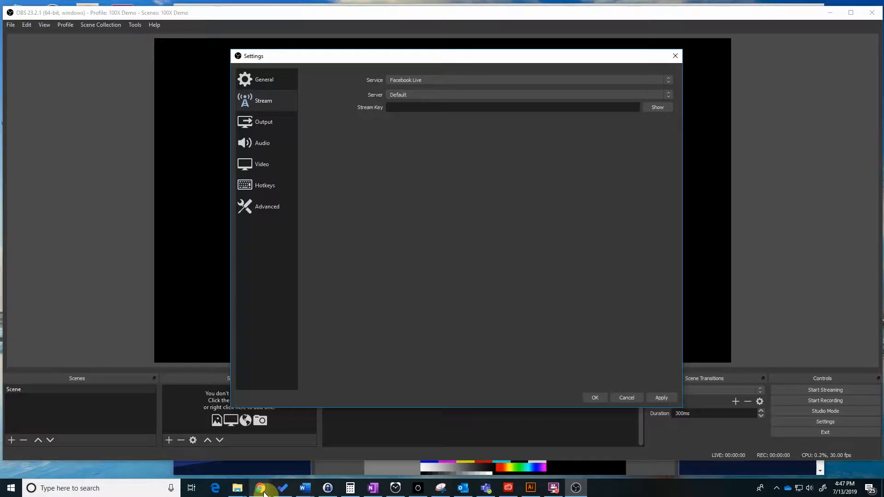
Switch to the Chrome window with the OBS website and bring up the 100X Acceleration Facebook group.
mouse_move(260, 488)
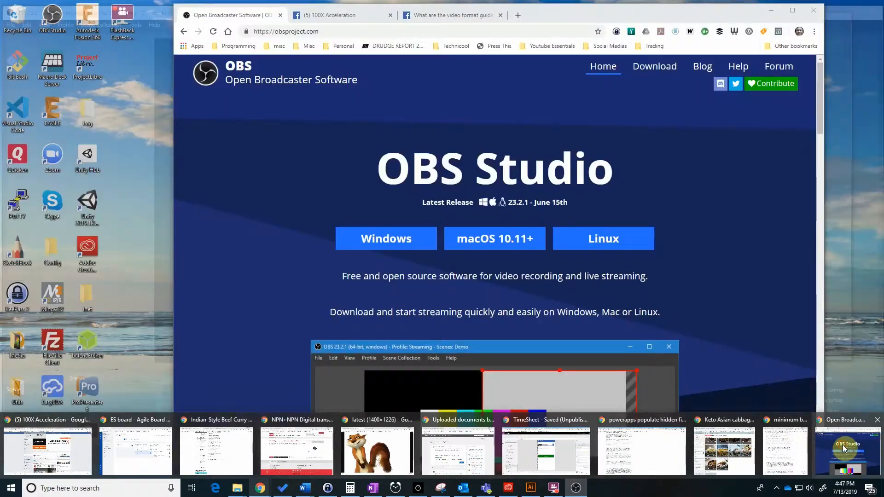
click(843, 445)
click(335, 17)
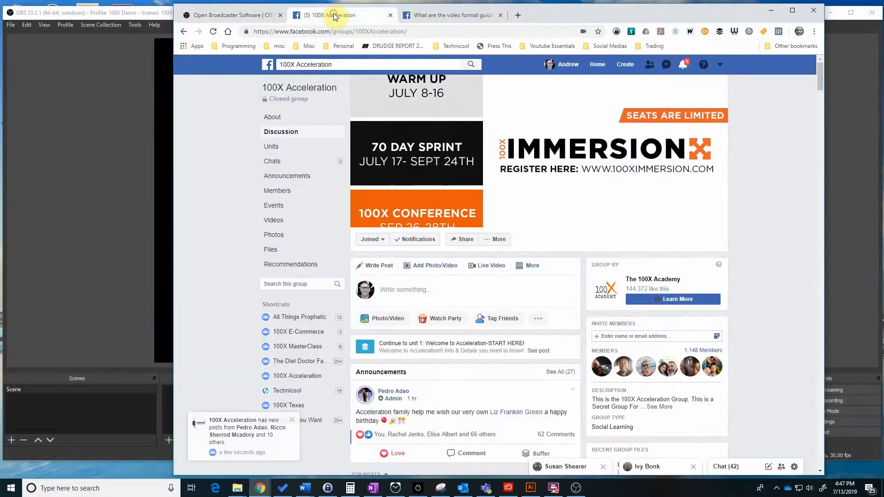
click(282, 88)
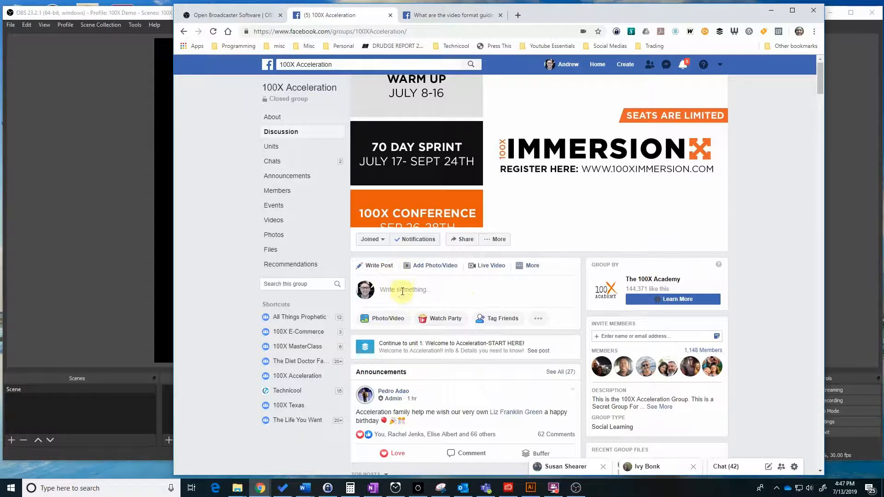
Start a live video in the group, choose to connect streaming software, and copy the persistent stream key.
click(491, 269)
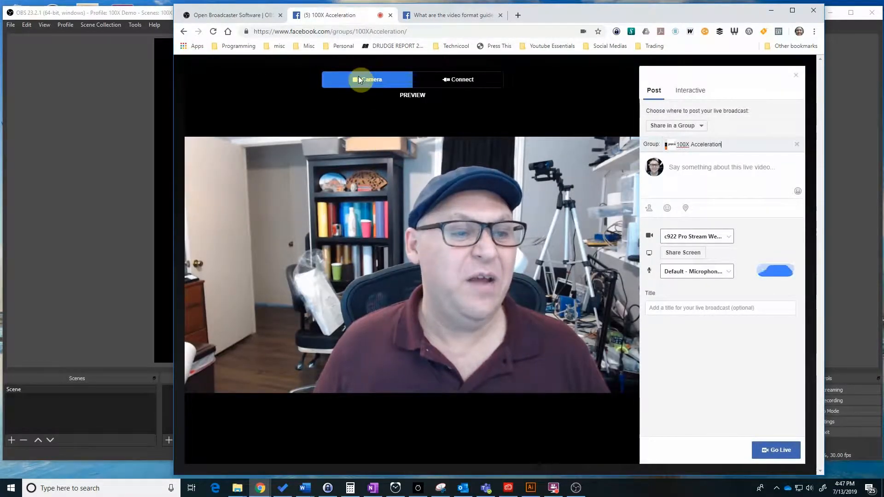
click(473, 79)
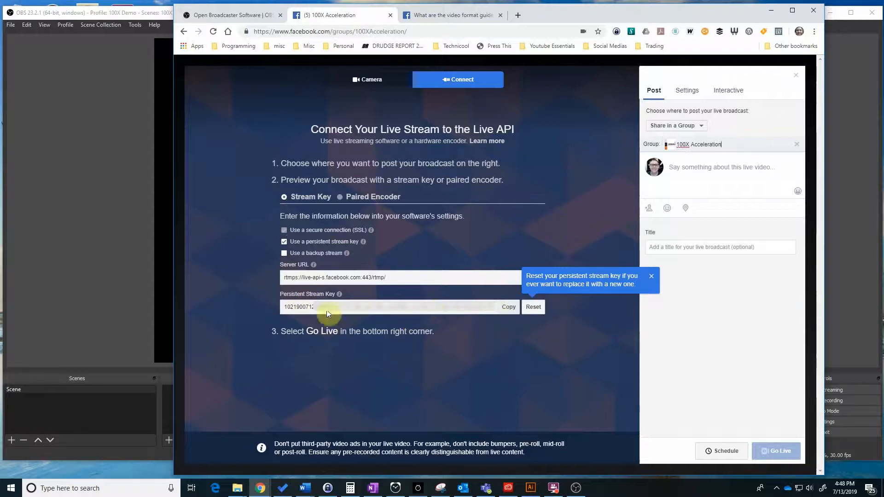
click(509, 309)
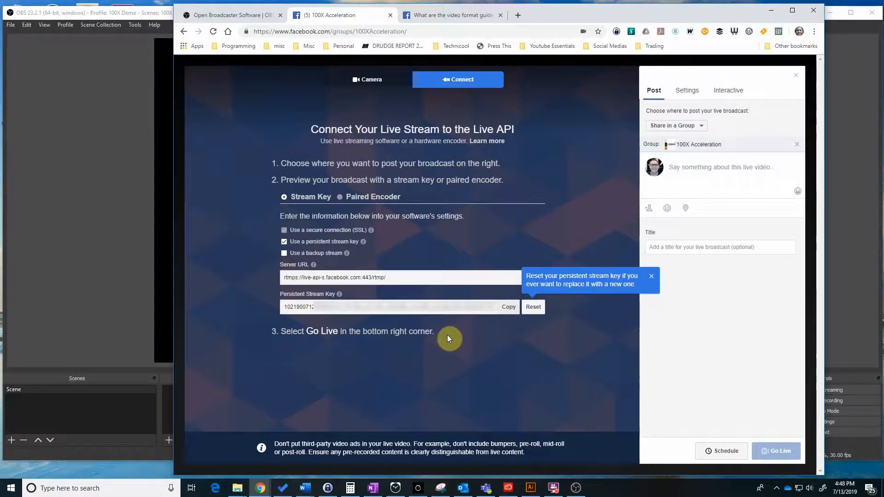
click(508, 307)
Return to the OBS settings and paste the copied key as the Facebook Live stream key.
click(125, 170)
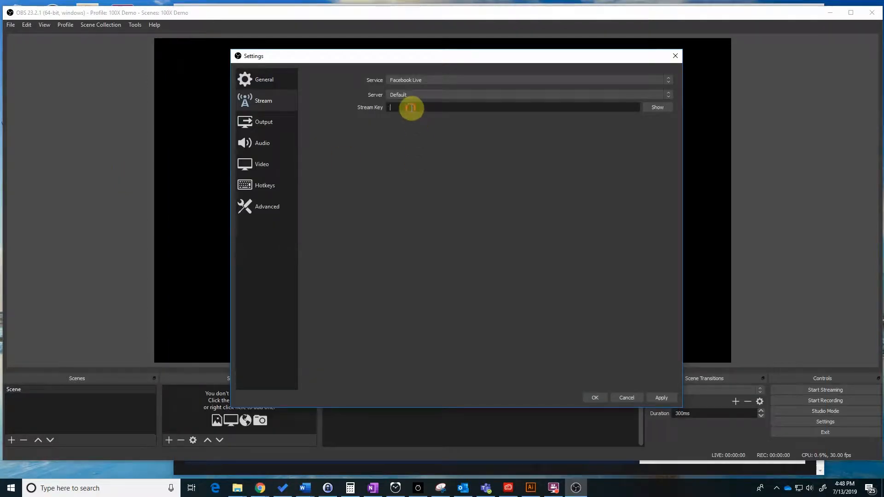
right_click(411, 108)
click(433, 159)
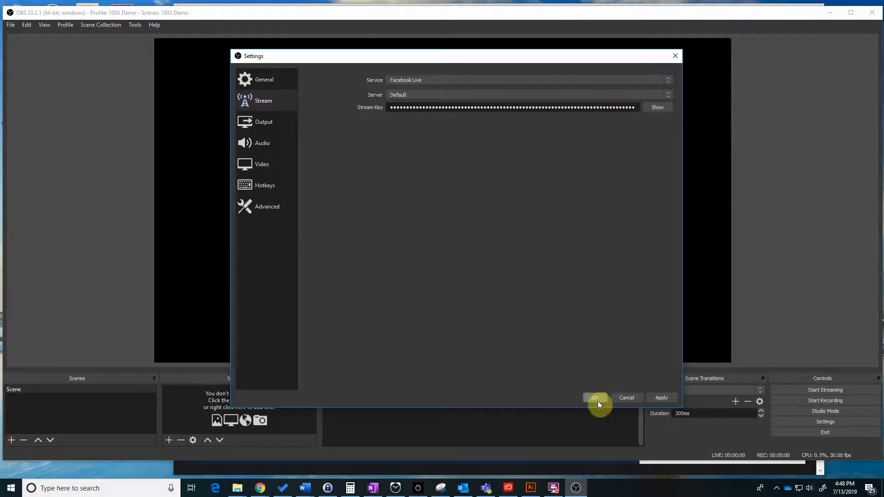
Switch the output settings from Simple to Advanced mode.
click(252, 121)
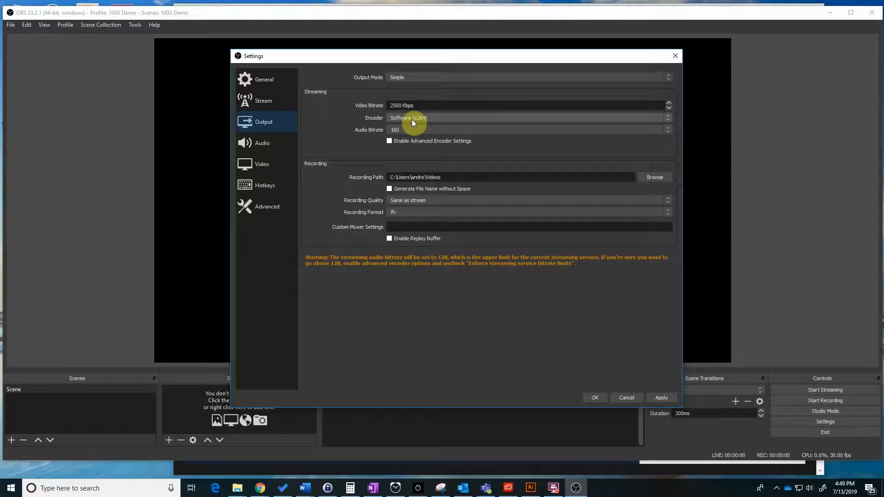
click(409, 78)
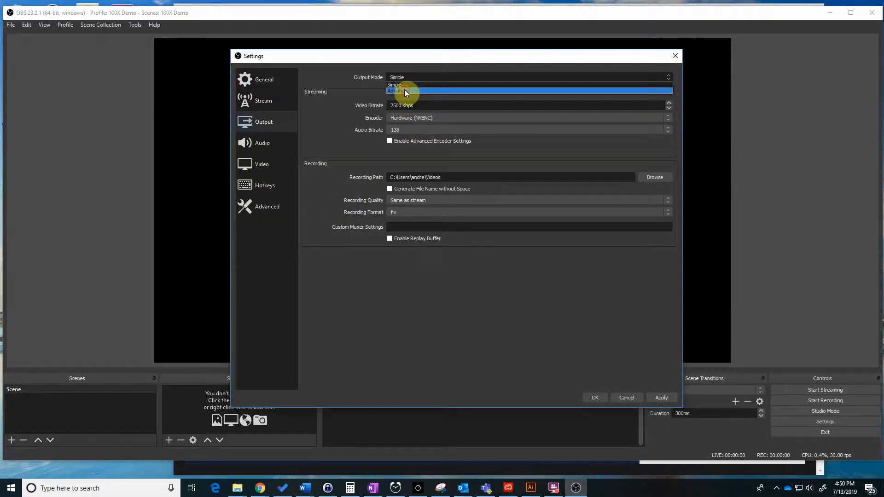
click(404, 90)
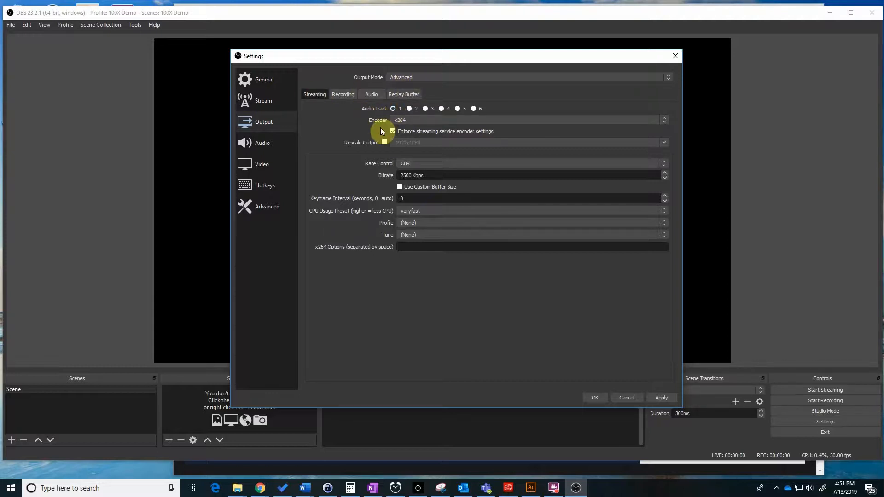
Try NVIDIA NVENC H.264 (new) as the streaming encoder and set it back to x264.
click(407, 120)
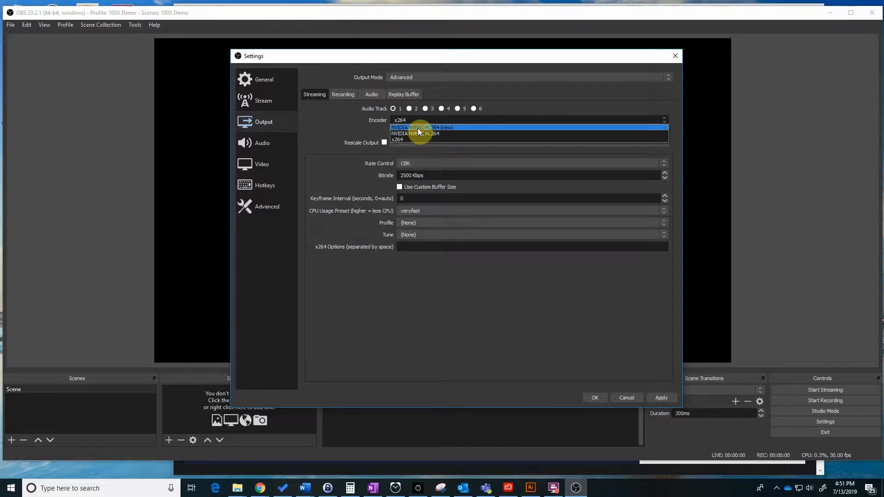
click(418, 129)
click(404, 121)
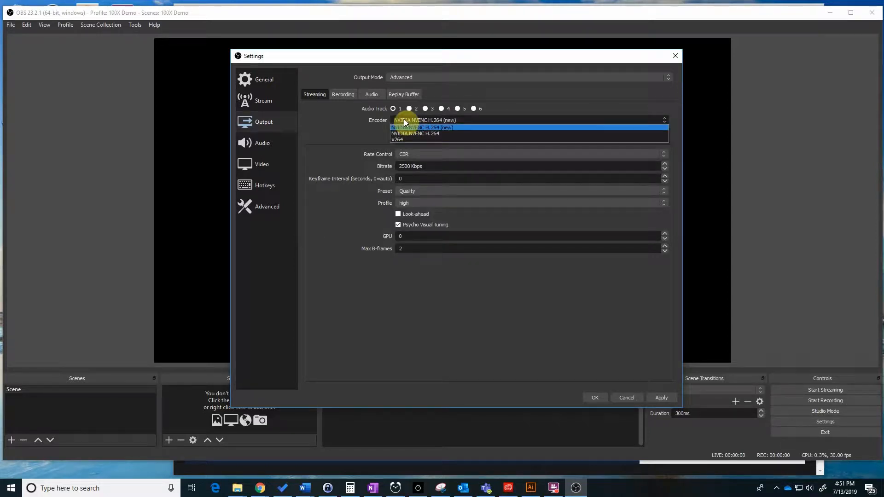
click(403, 139)
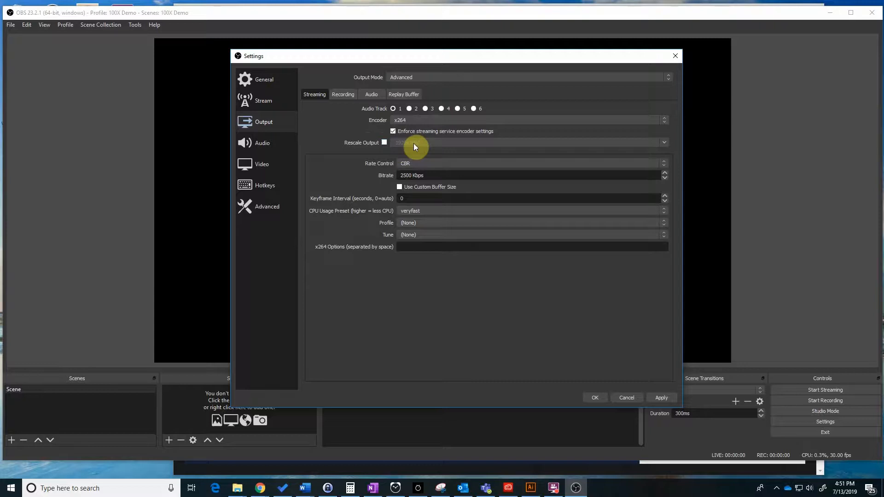
Enable rescaling of the streaming output to 1280x720 and set the keyframe interval to 2 seconds.
click(386, 145)
click(664, 144)
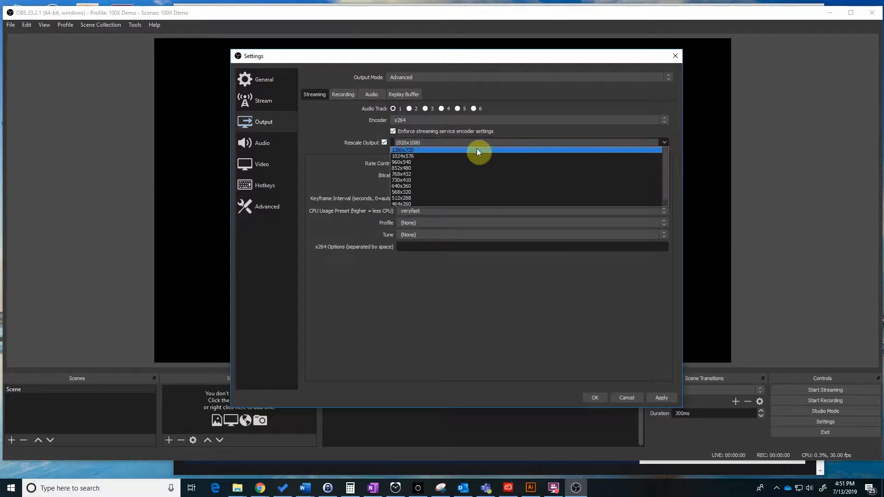
click(399, 151)
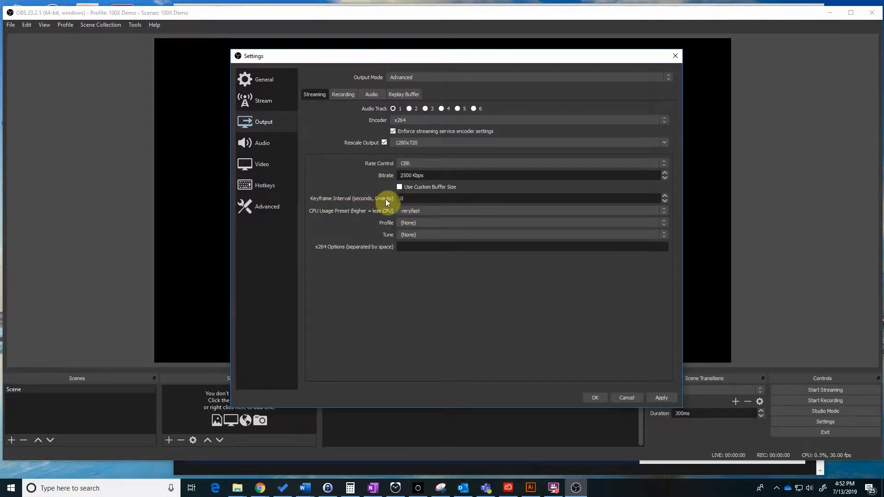
double_click(402, 197)
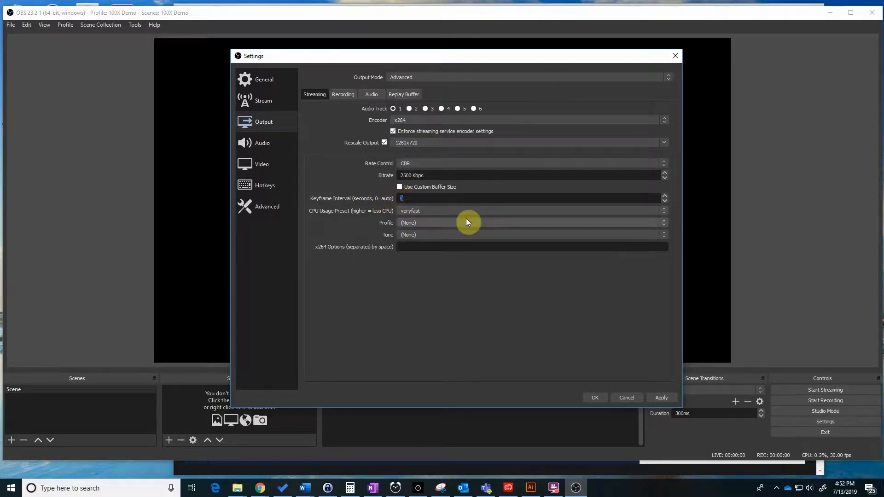
text(2)
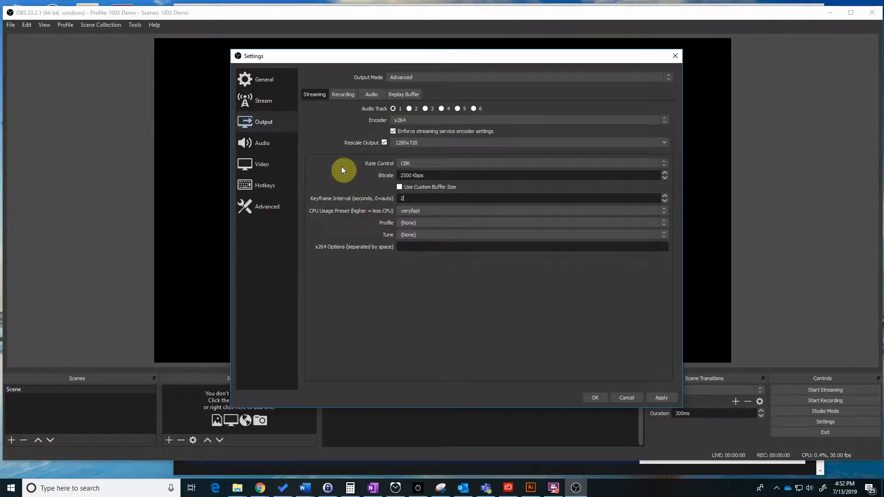
Set the recording format to mp4 and keep the recording encoder on "Use stream encoder".
click(341, 95)
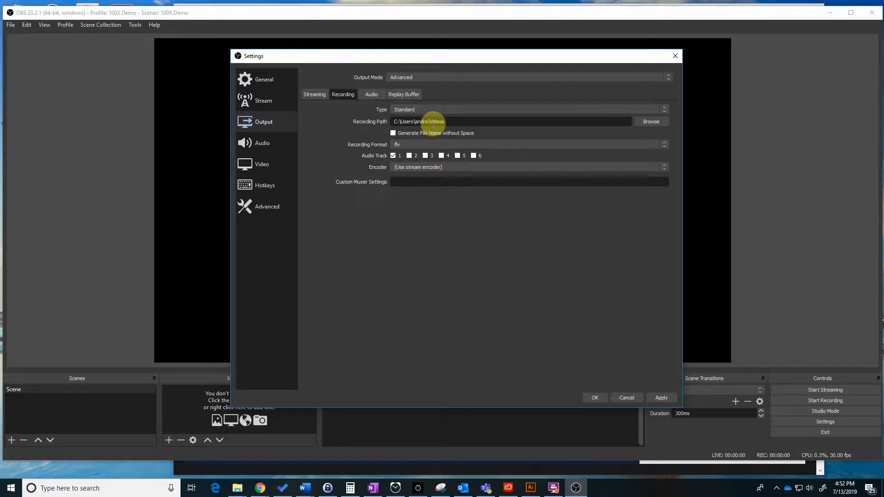
click(405, 144)
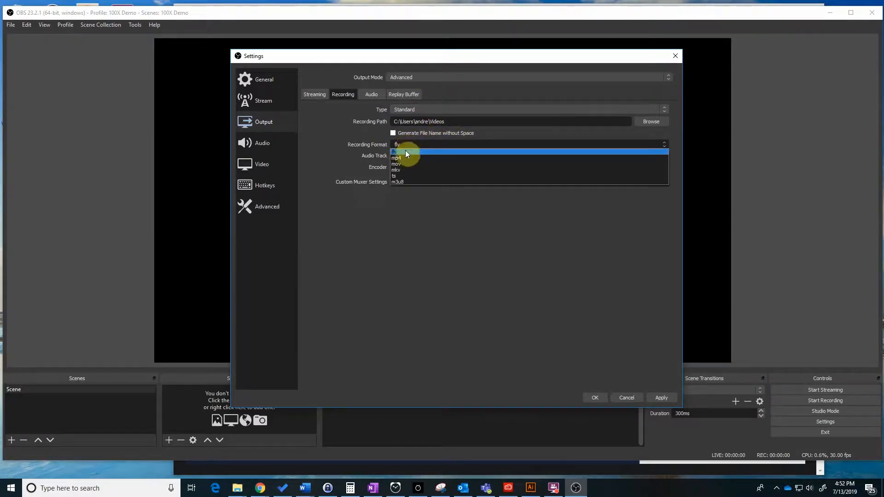
click(405, 156)
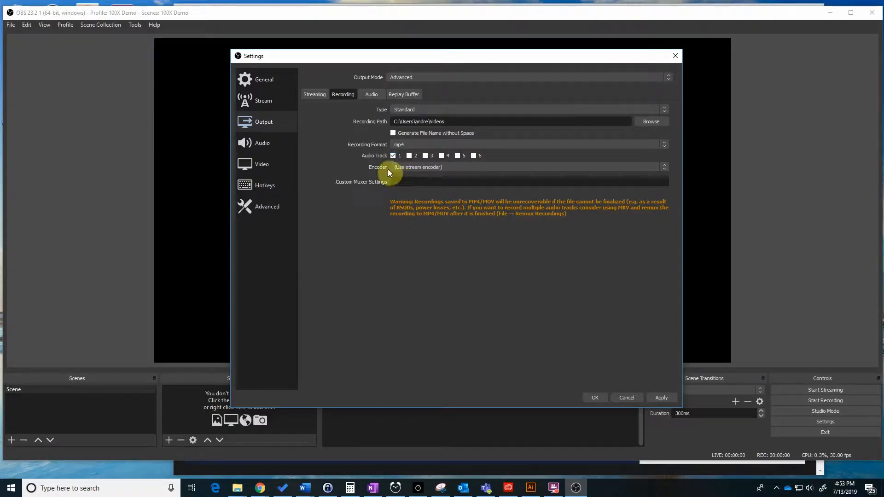
click(402, 168)
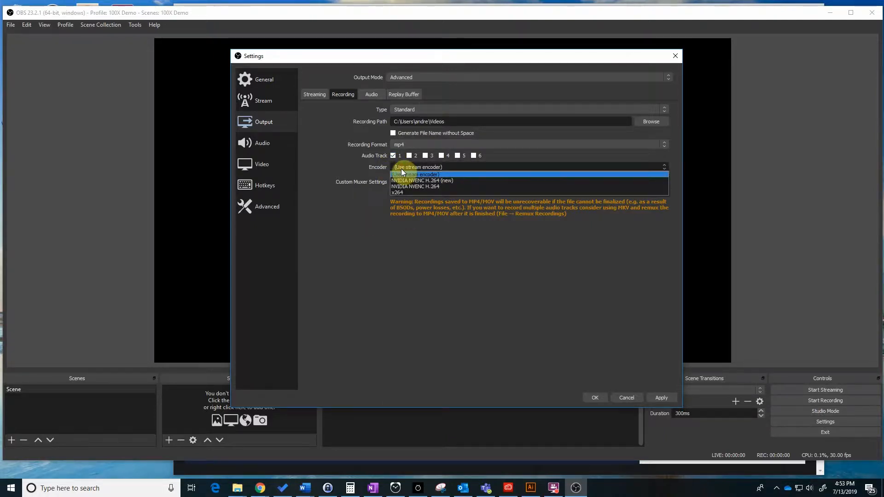
click(402, 171)
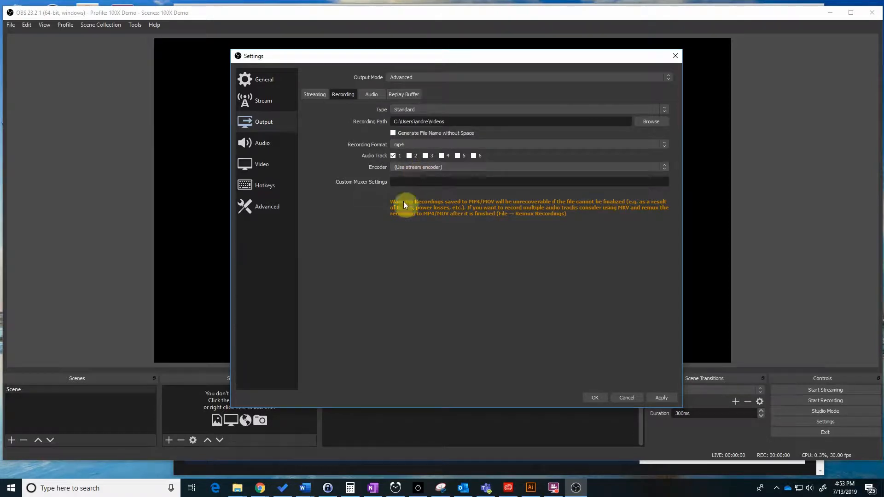
click(427, 167)
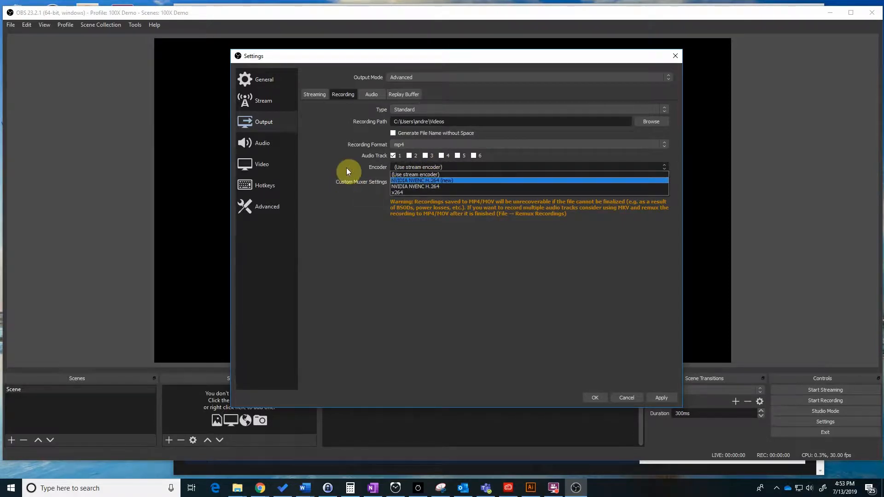
click(380, 170)
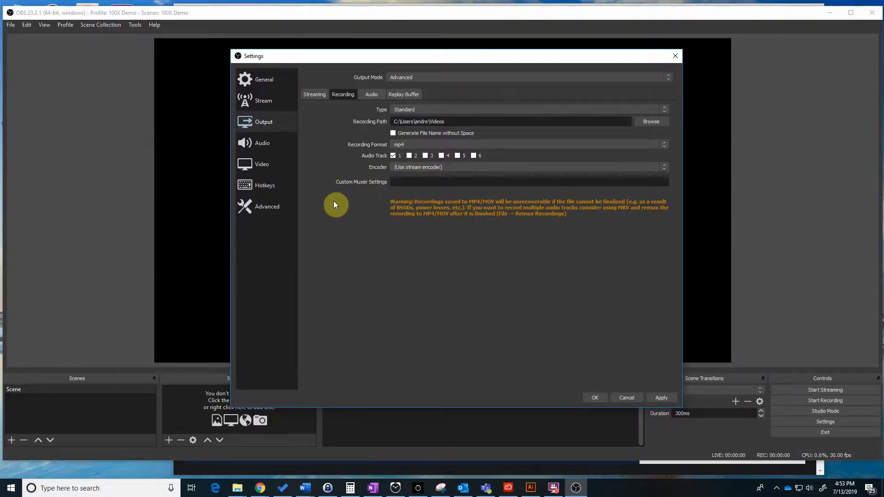
Set the output audio bitrate of Track 1 to 128.
click(370, 93)
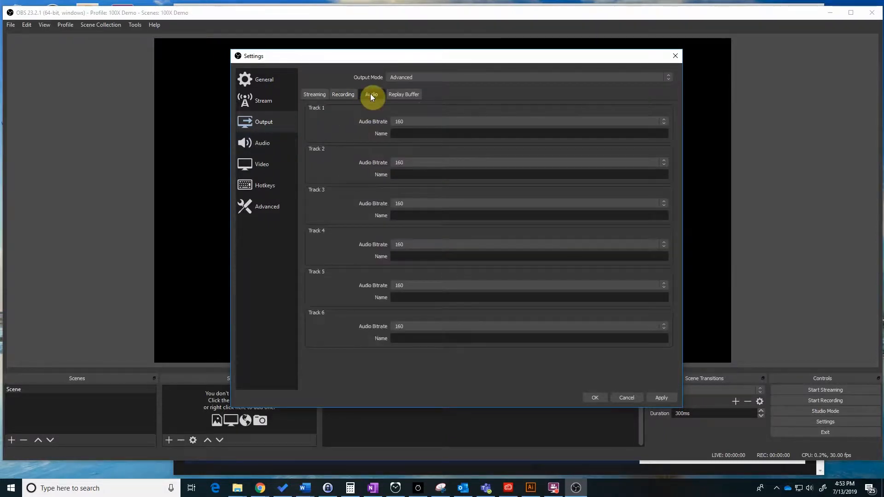
click(409, 121)
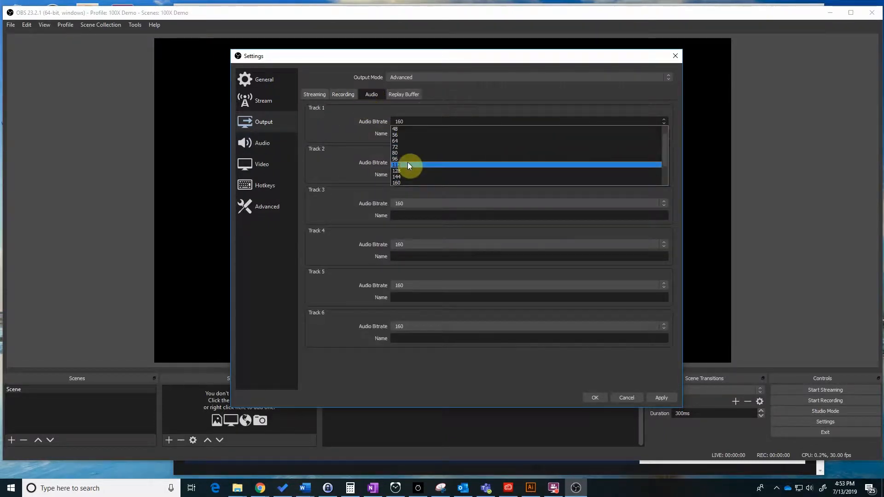
click(406, 170)
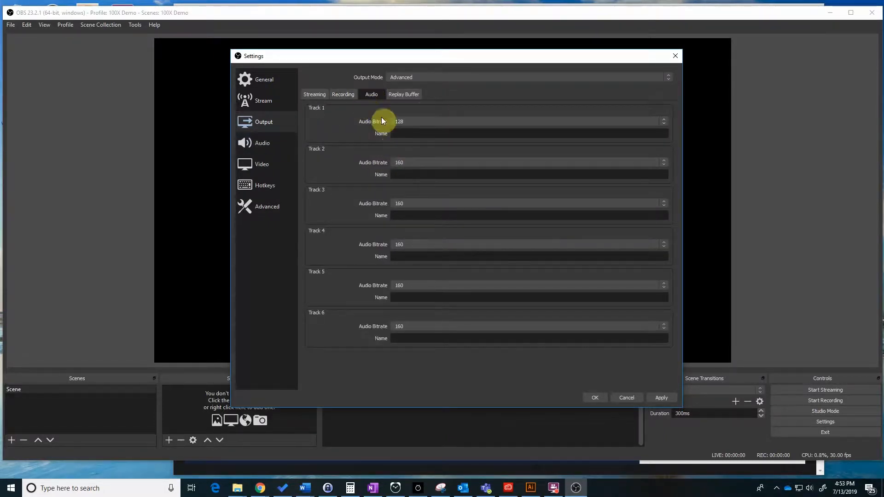
click(408, 123)
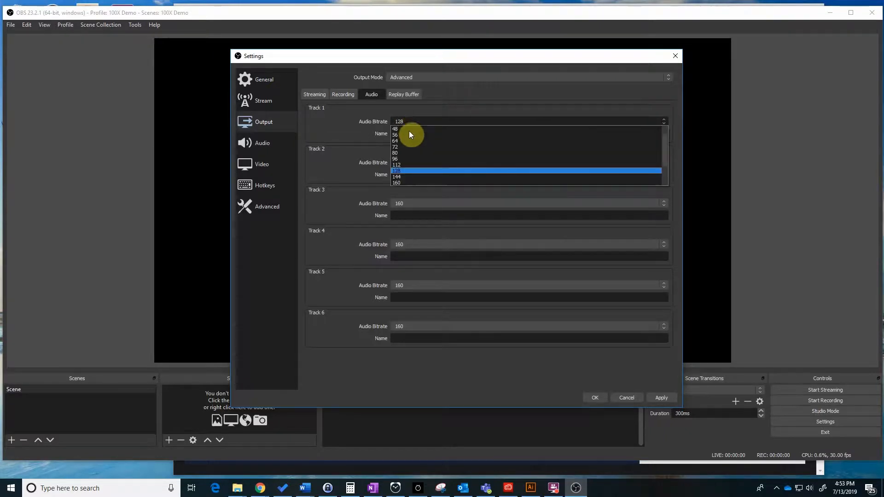
click(410, 173)
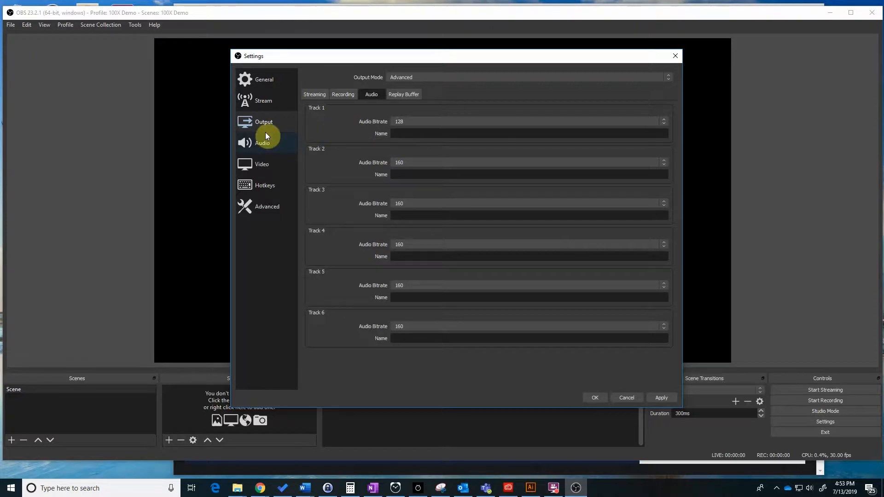
Review the audio device, video resolution and frame rate, hotkey, and advanced settings.
click(249, 143)
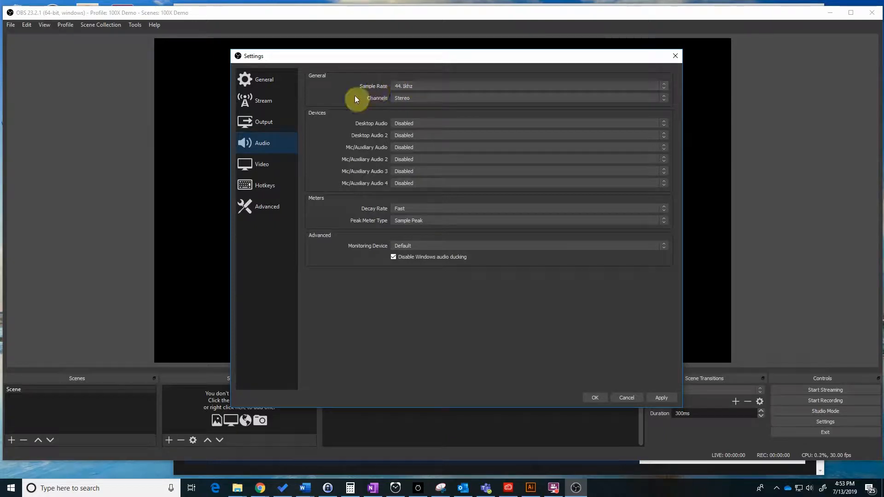
click(256, 165)
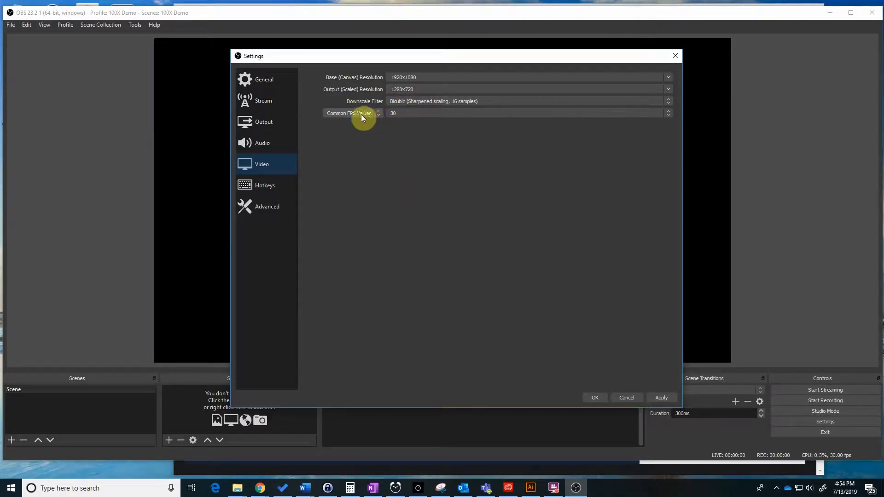
click(250, 182)
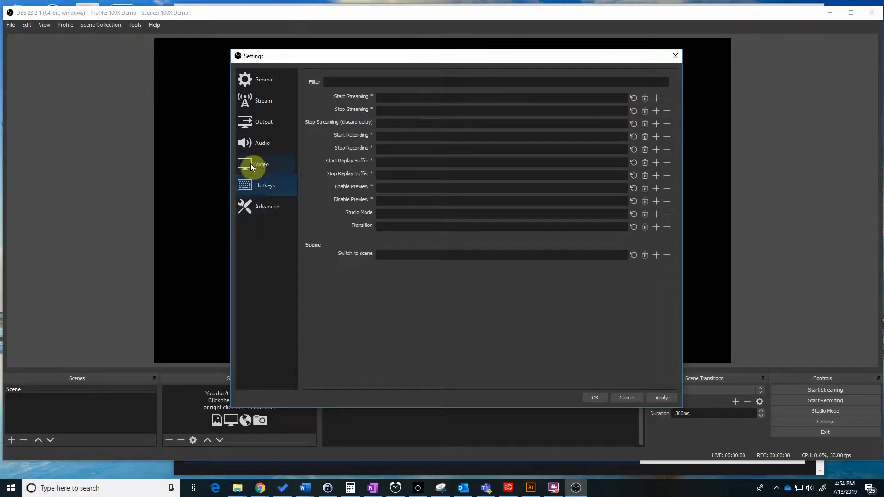
click(269, 208)
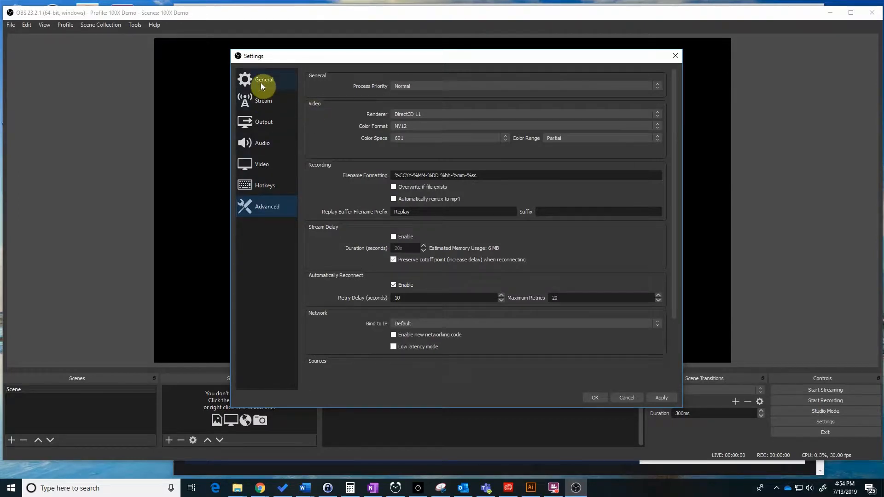
Check the general settings and save all settings changes.
click(262, 80)
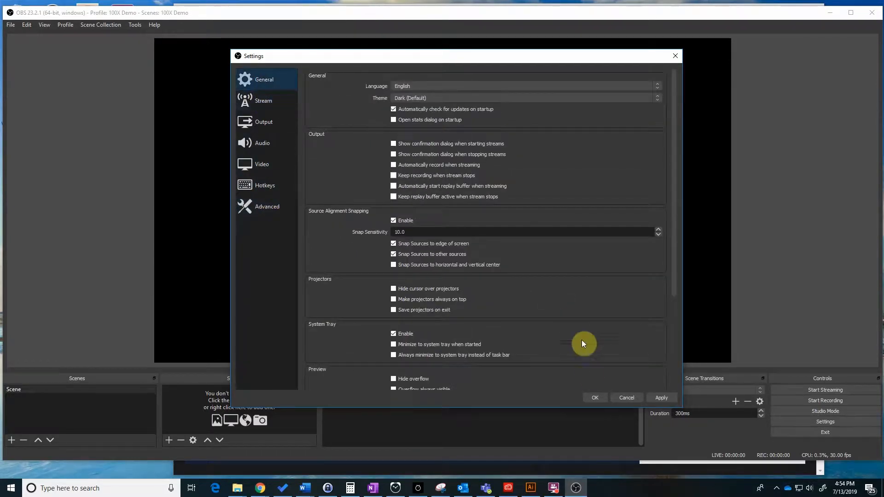
click(596, 397)
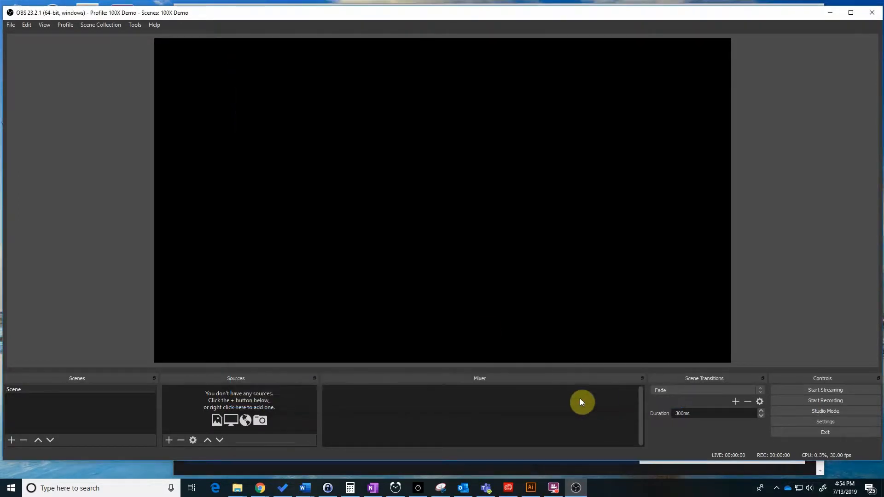
Check the available profiles and scene collections, keeping 100X Demo as the active scene collection.
click(65, 27)
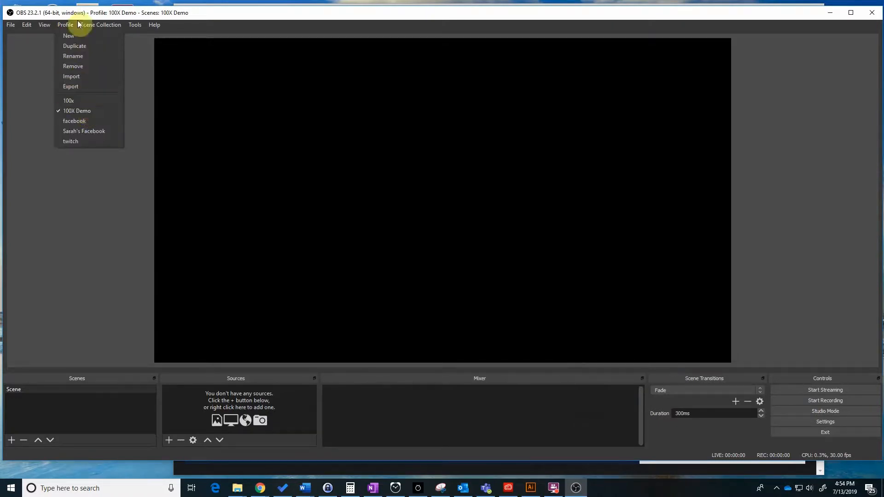
click(220, 13)
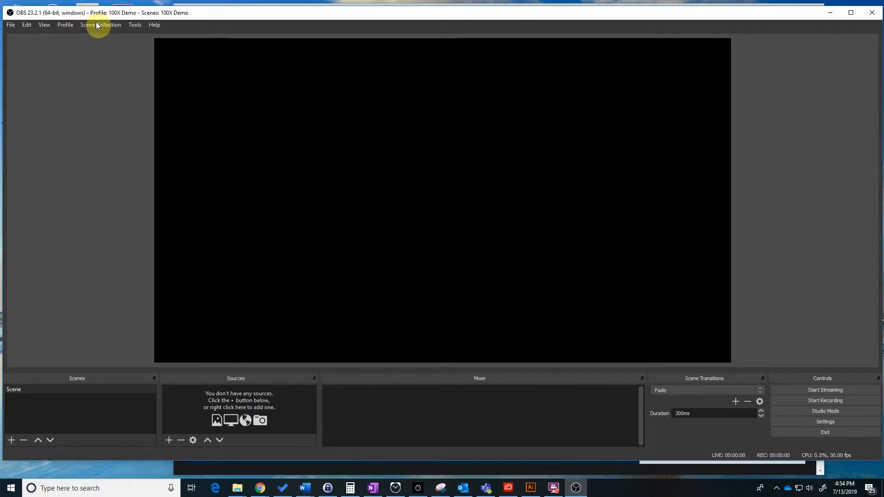
click(96, 26)
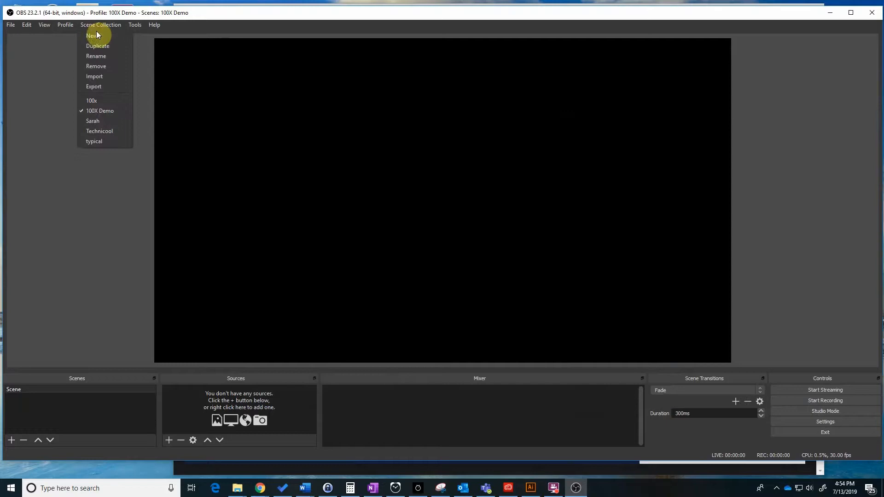
click(109, 112)
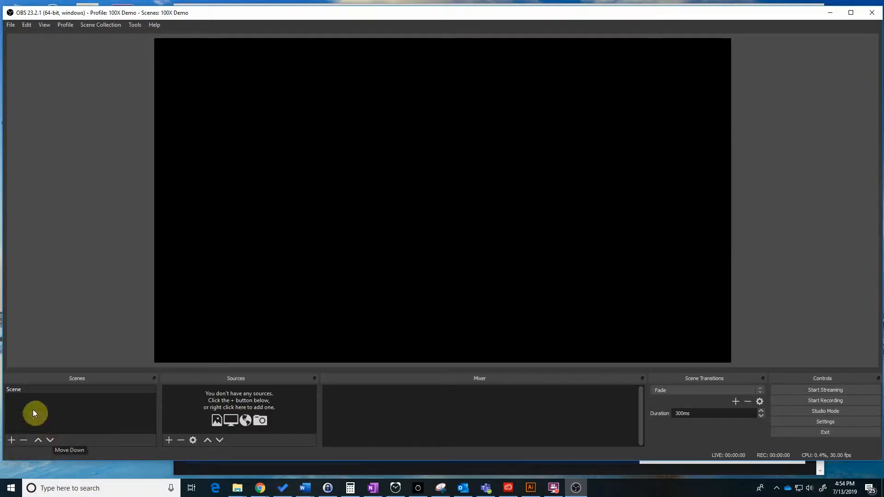
Rename the existing scene to Demo.
right_click(14, 390)
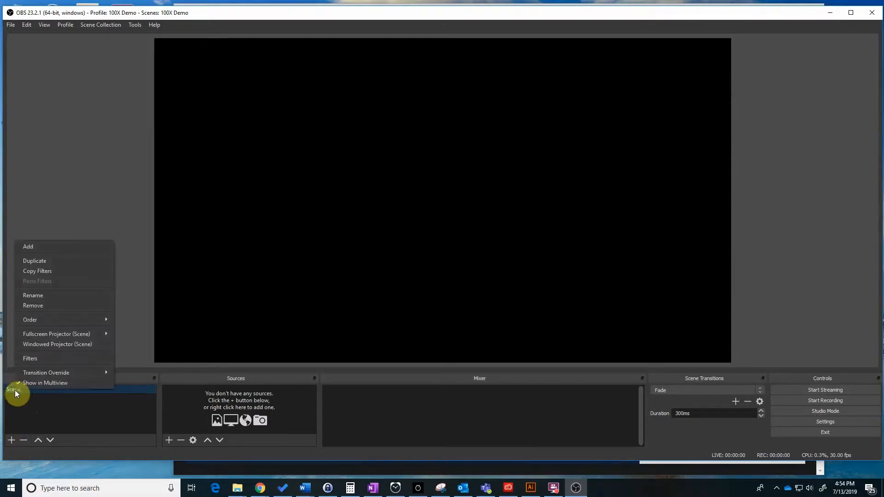
click(48, 297)
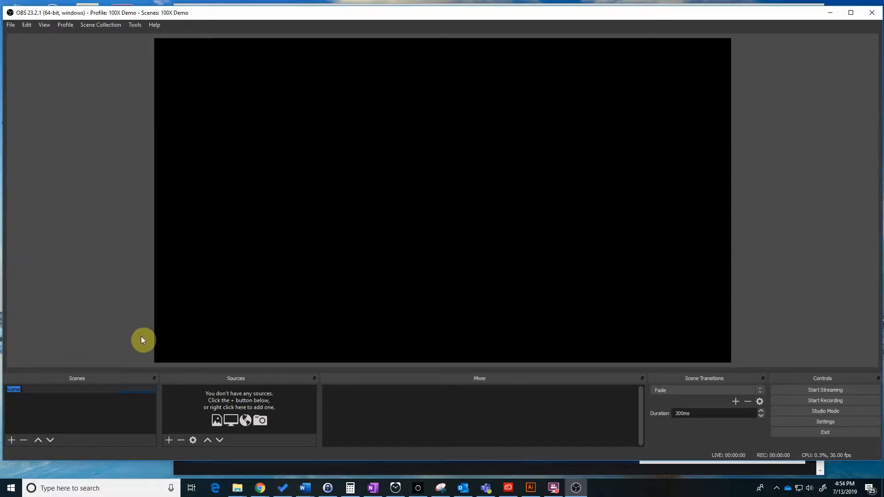
text(Demo)
key(Return)
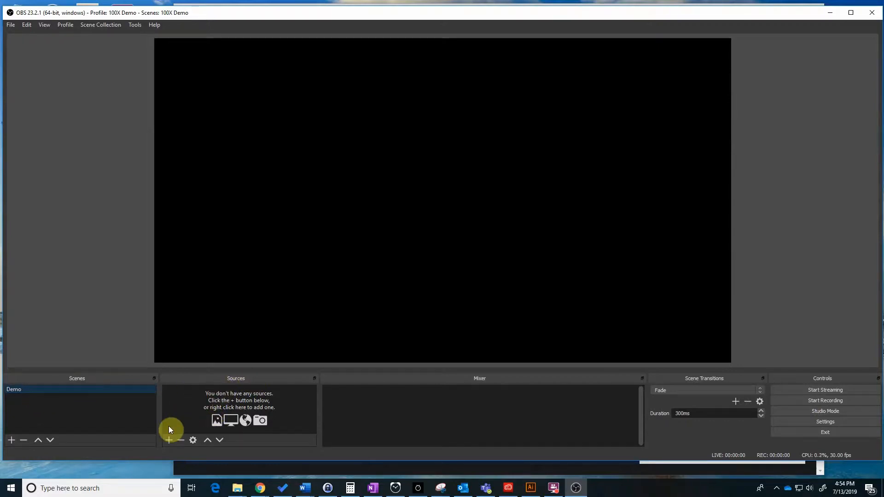
Add a new Video Capture Device source named Front Camera to the Demo scene.
click(169, 441)
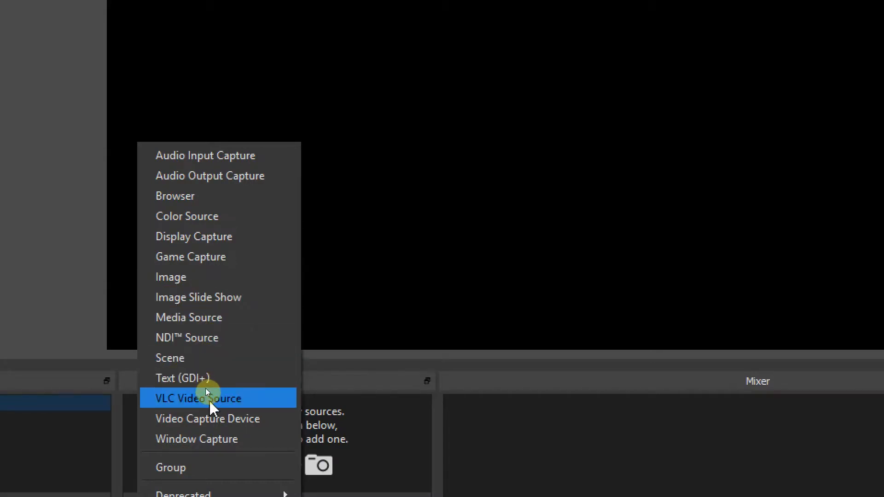
click(219, 416)
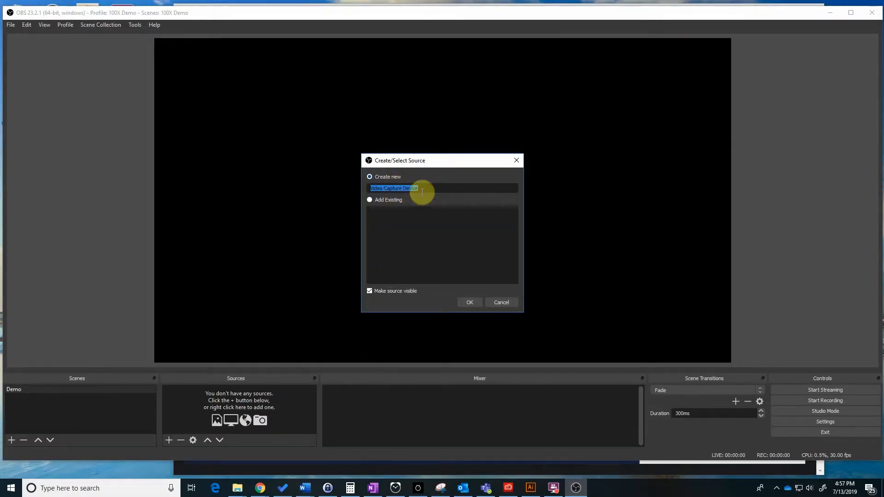
text(Front Camera)
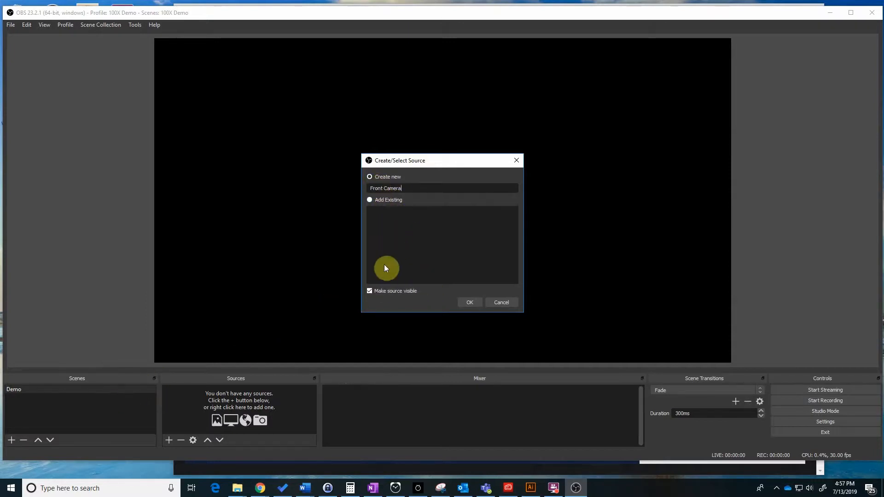
click(469, 304)
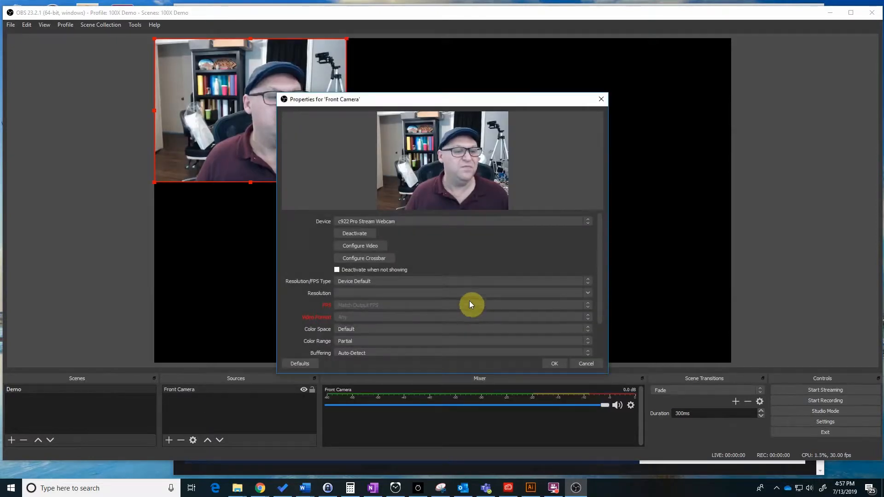
Compare the two c922 Pro Stream Webcam devices for the Front Camera source and confirm the first one, which faces the presenter.
drag(514, 102, 512, 81)
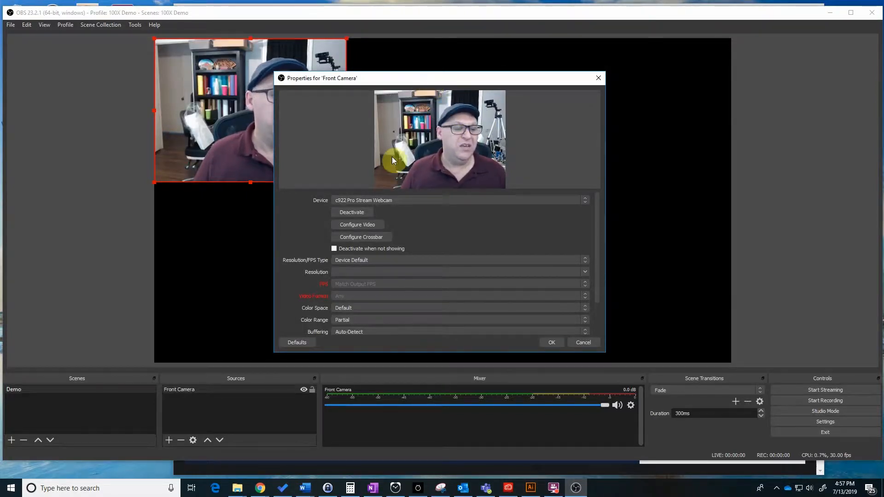
click(374, 201)
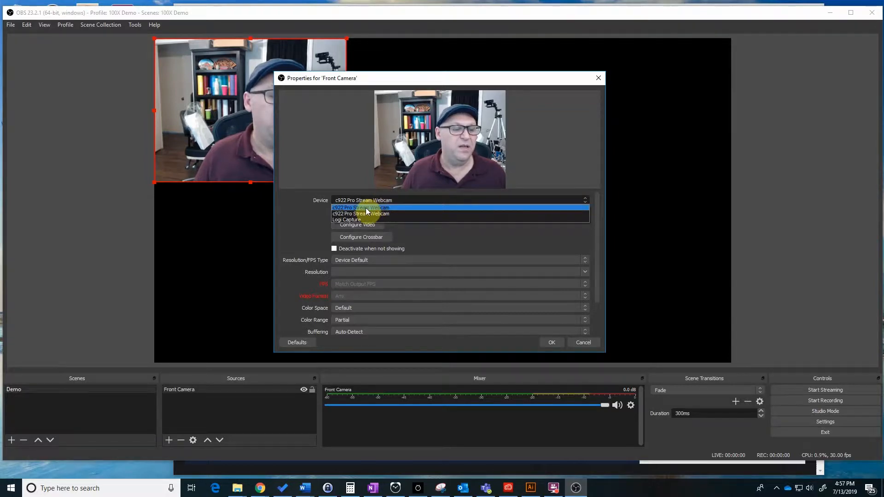
click(369, 215)
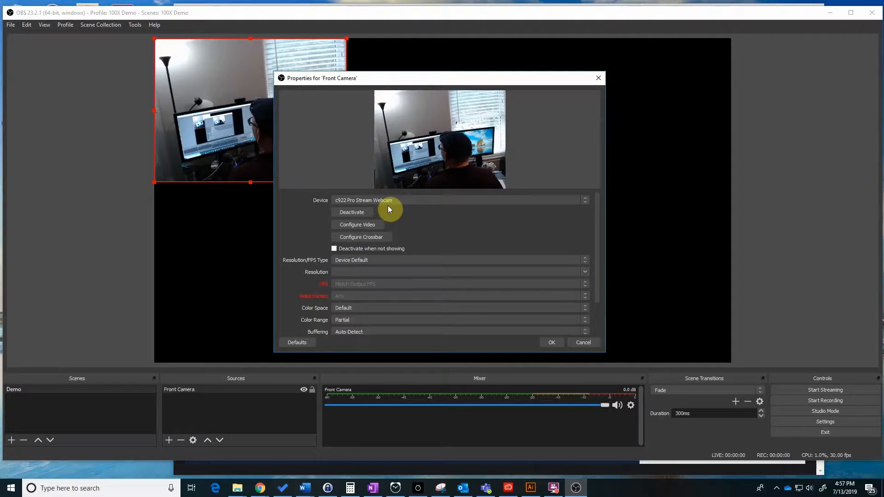
click(391, 200)
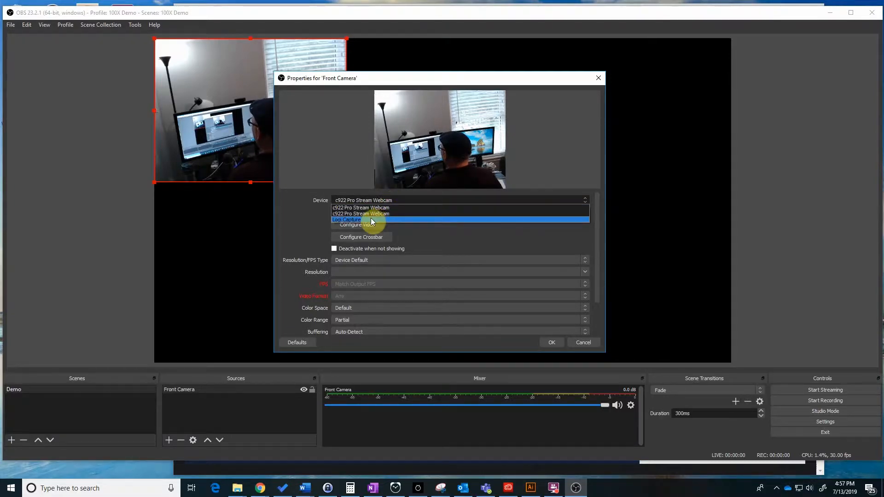
click(385, 208)
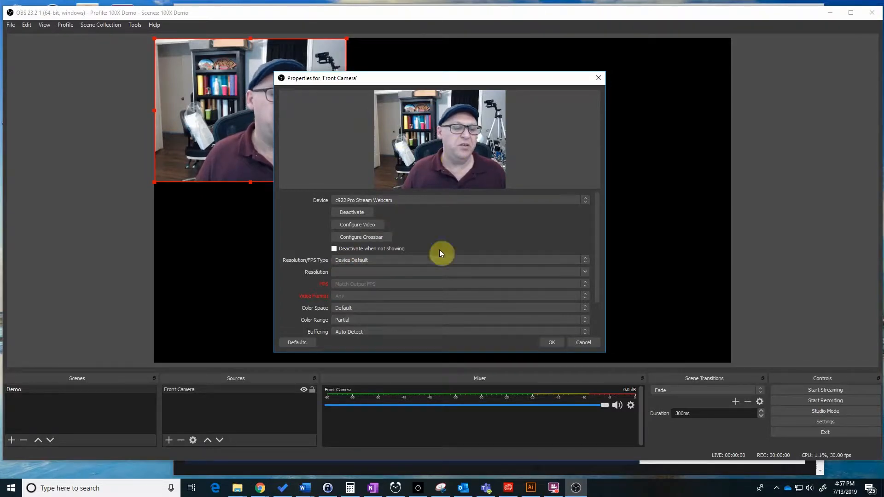
click(551, 343)
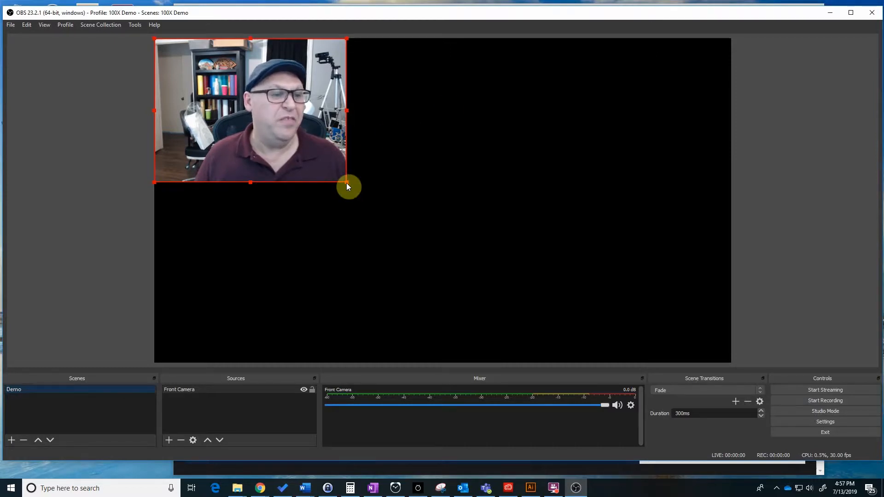
Try enlarging the Front Camera picture to the full canvas width, and shrink it to a small picture in the canvas's upper-left corner.
drag(347, 183, 376, 206)
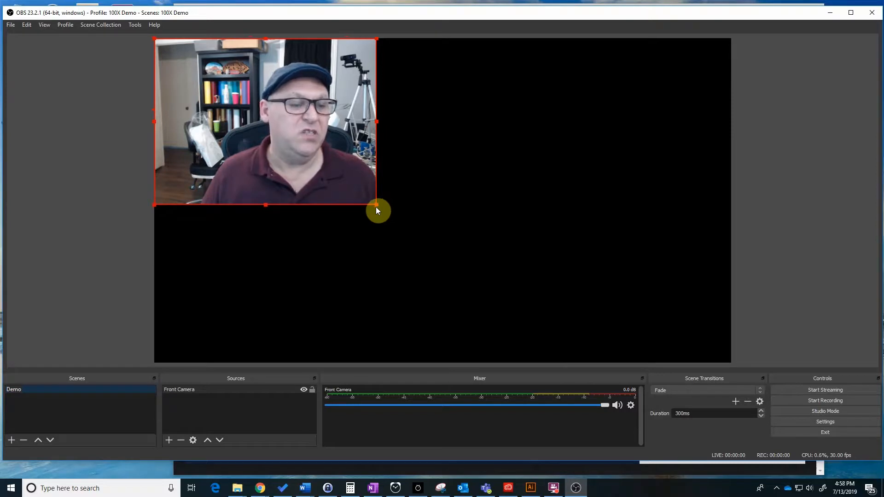
drag(376, 206, 728, 355)
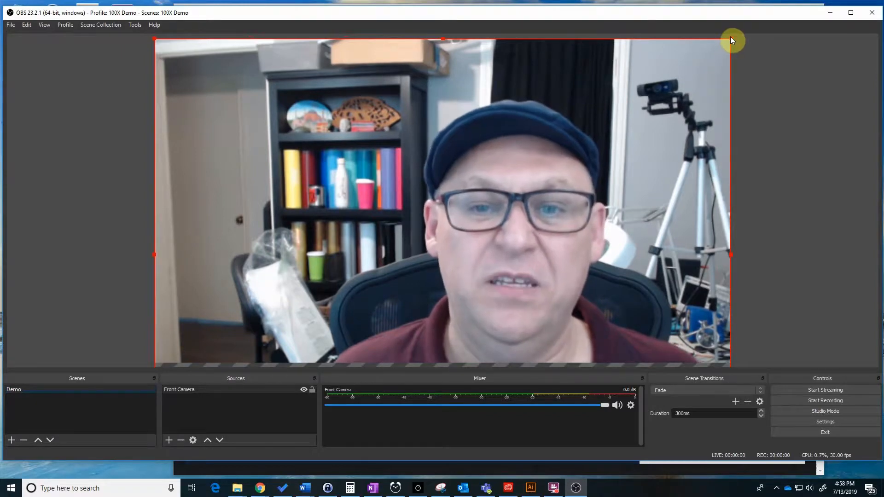
drag(730, 38, 258, 98)
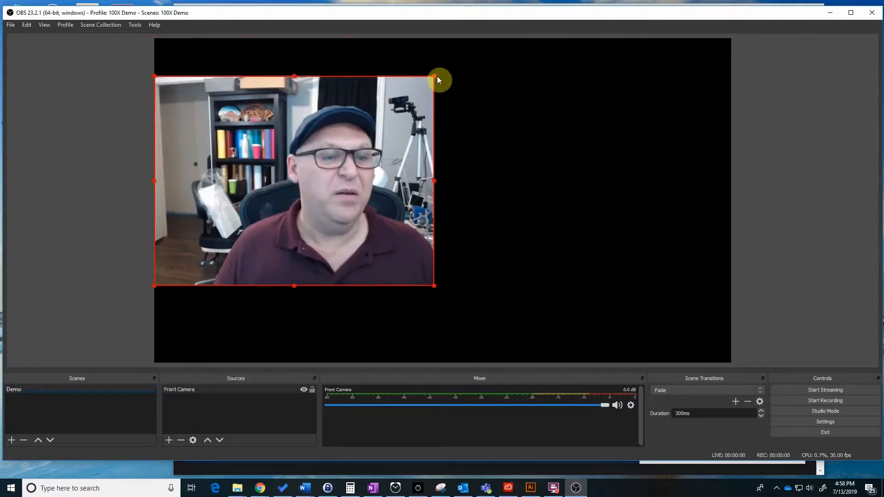
drag(433, 76, 377, 136)
drag(293, 187, 289, 117)
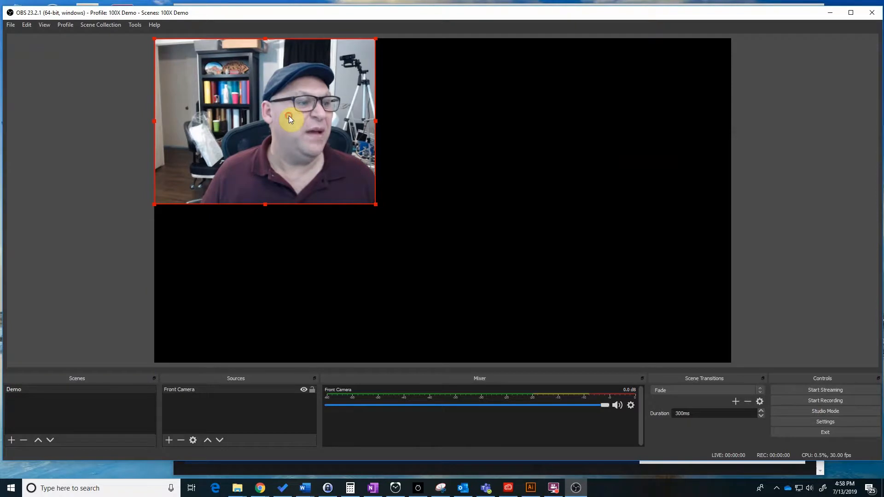
drag(376, 205, 315, 163)
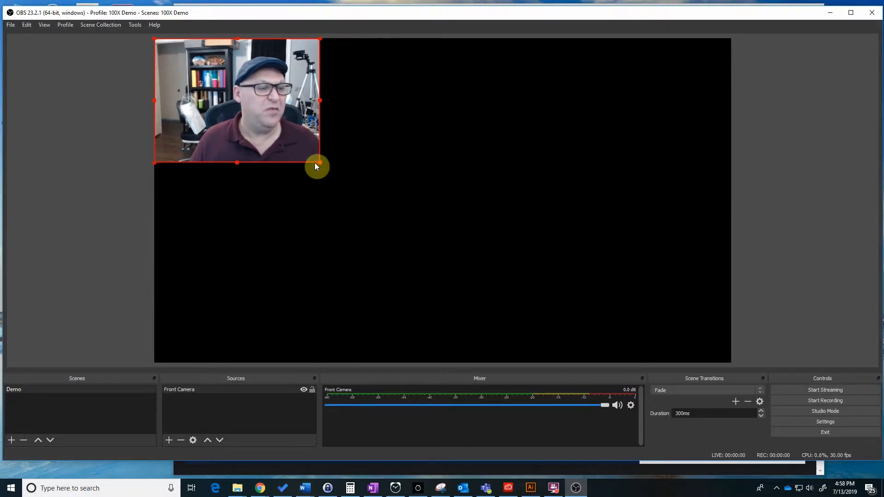
Examine the Front Camera's image adjustment and camera control options without changing them.
double_click(184, 388)
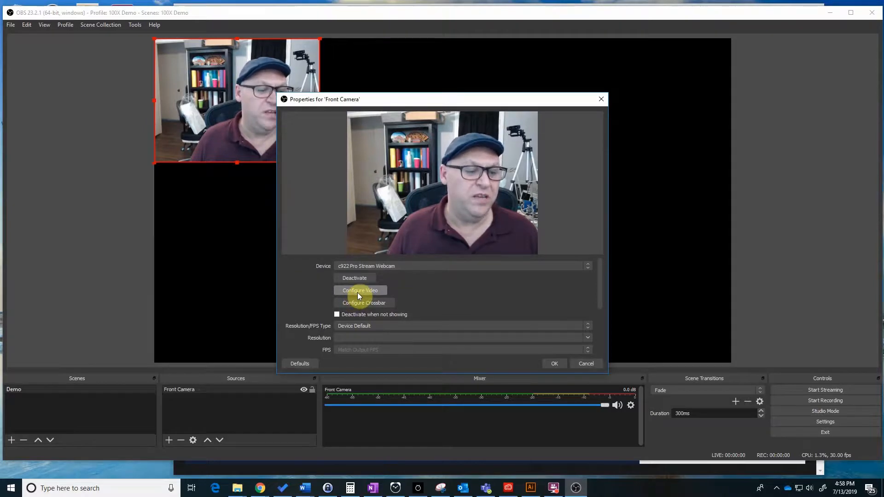
click(357, 292)
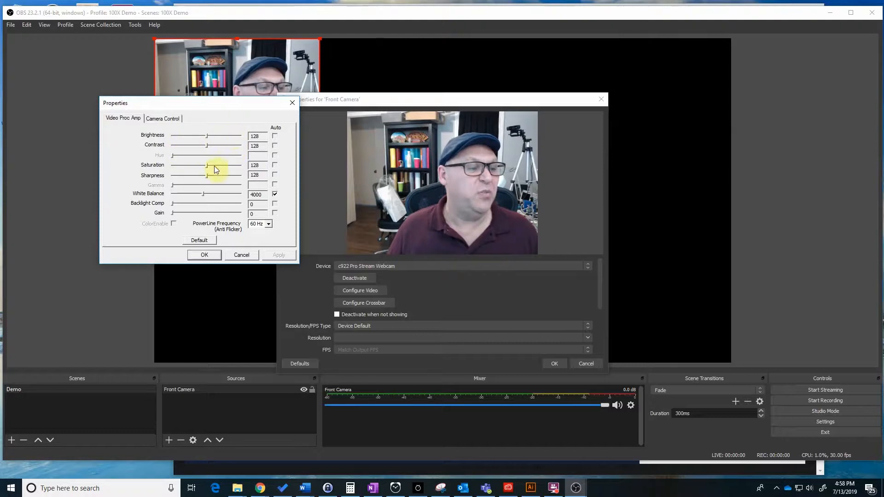
click(165, 119)
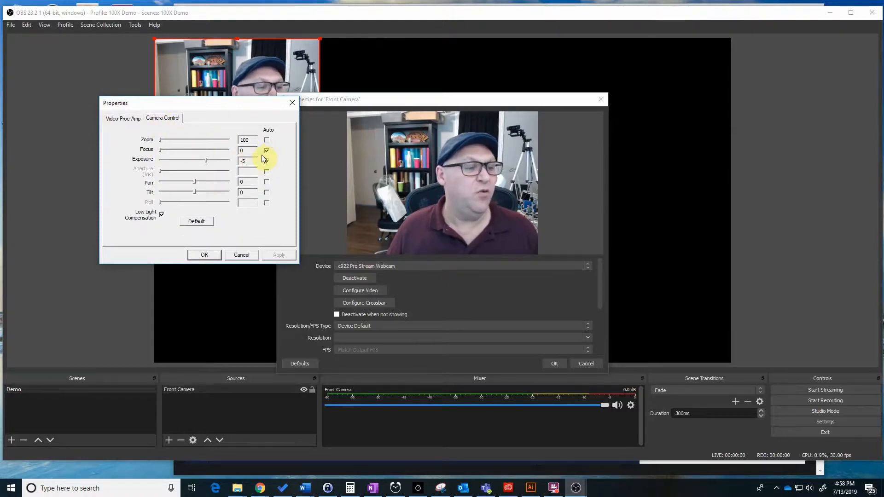
click(242, 256)
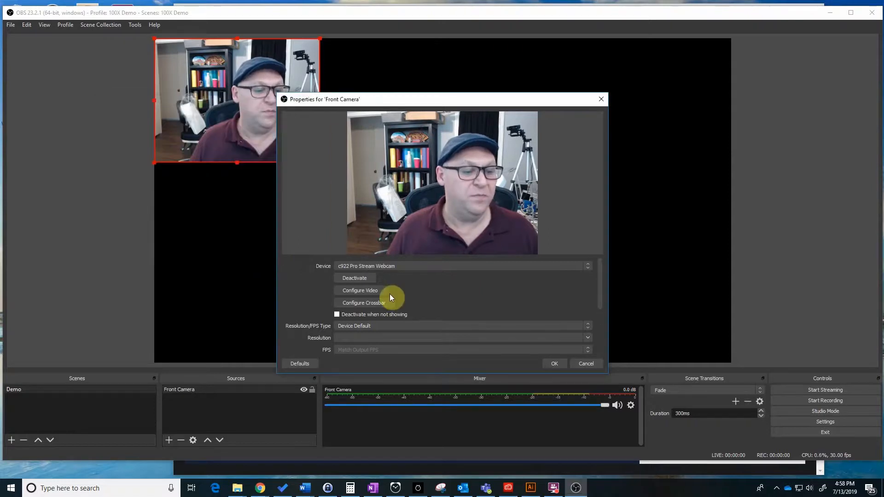
Set the Front Camera's Resolution/FPS Type to Custom with a 1920x1080 resolution and confirm the source properties.
scroll(512, 281, down, 1)
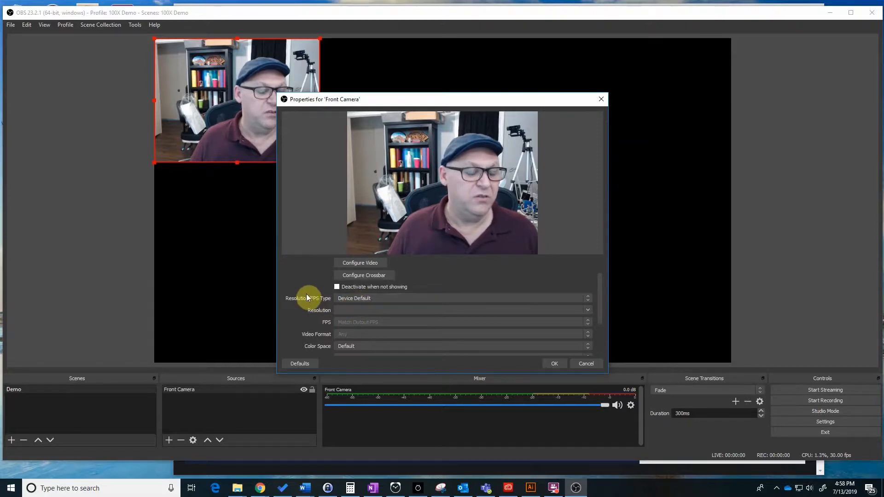
click(355, 298)
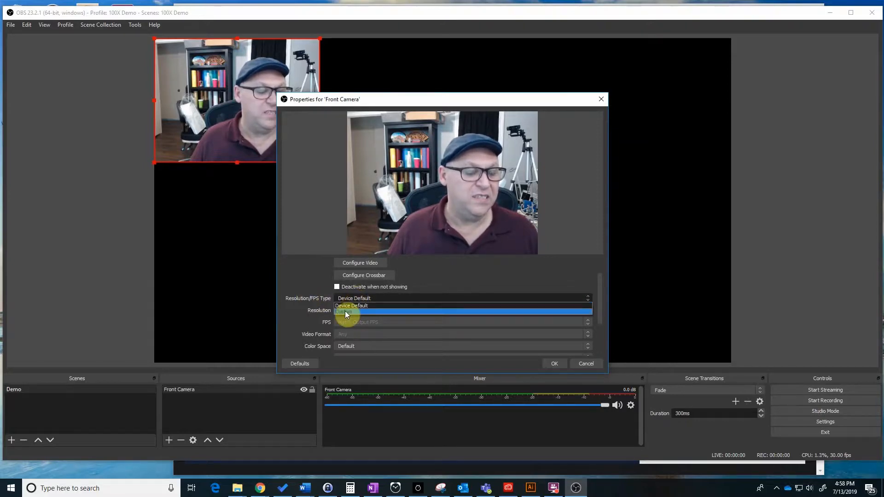
click(344, 311)
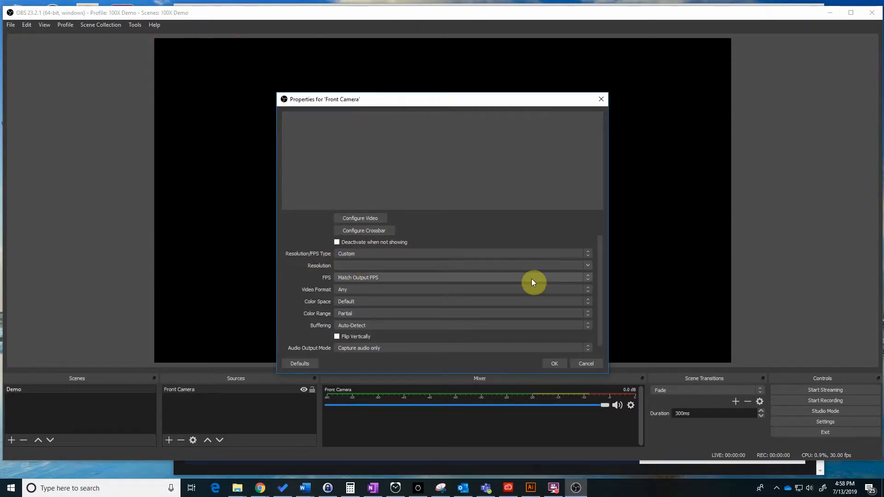
click(588, 266)
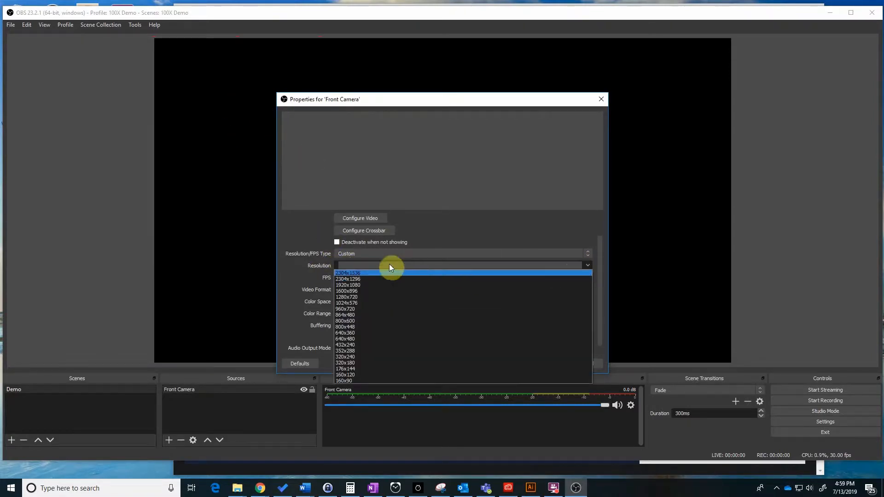
click(346, 285)
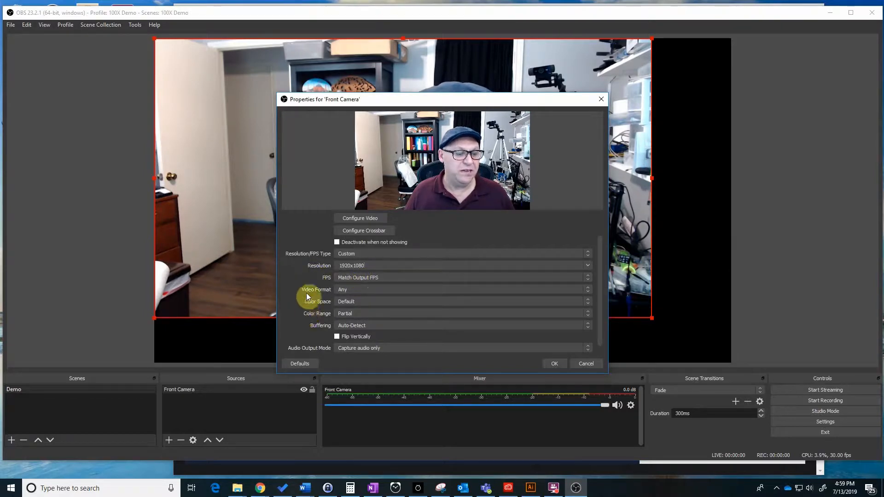
scroll(321, 318, down, 1)
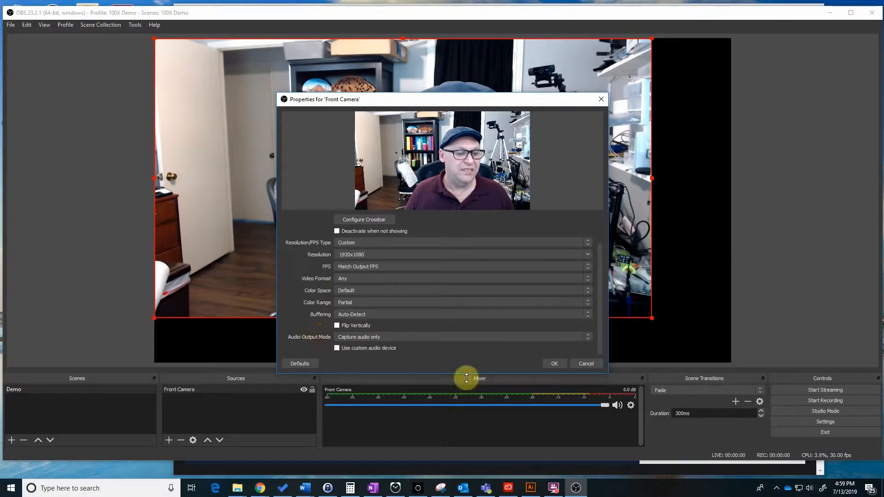
click(556, 364)
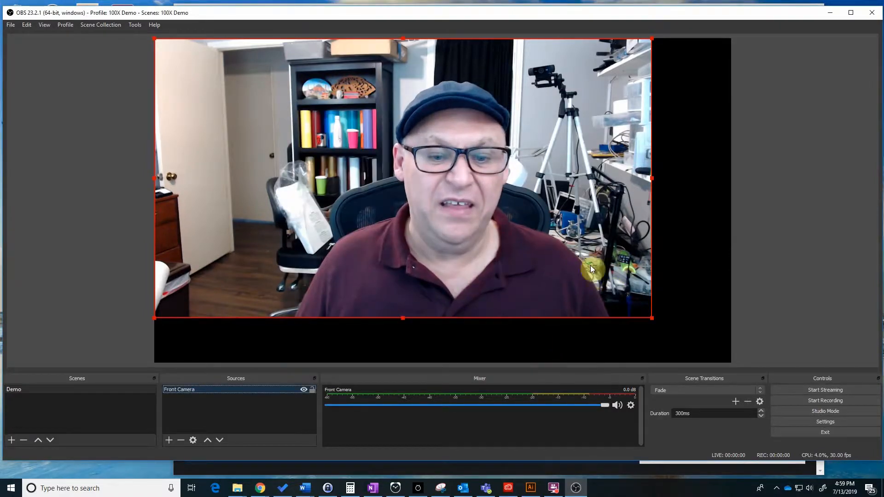
Enlarge the Front Camera picture in the Demo scene until it fills the whole canvas.
drag(652, 318, 719, 360)
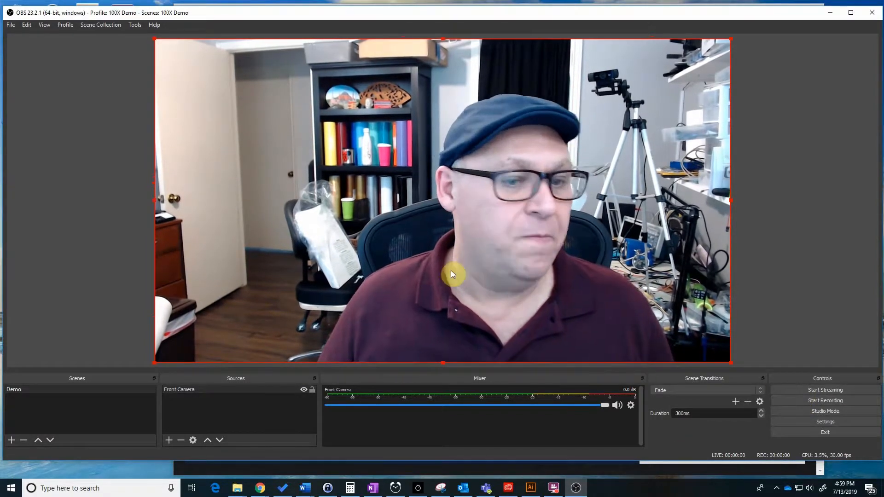
Add a new scene named "Demo 2 Scene".
click(12, 441)
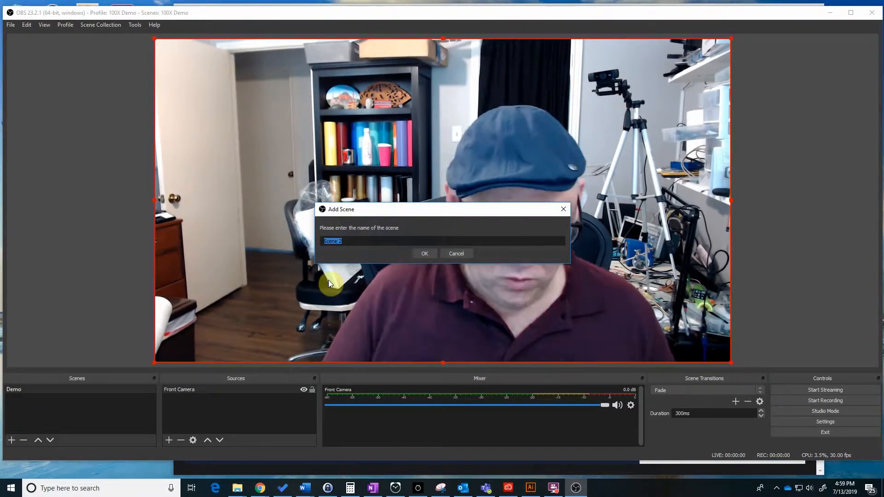
text(Demo)
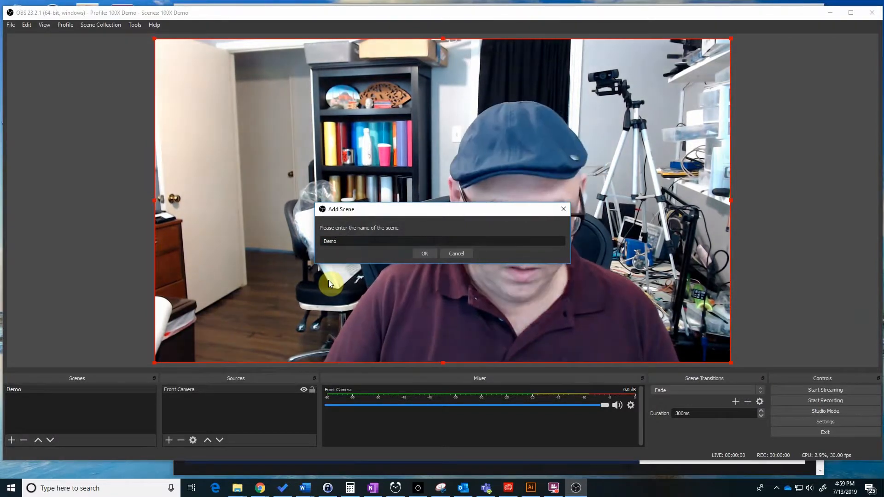
text( 2 Scene)
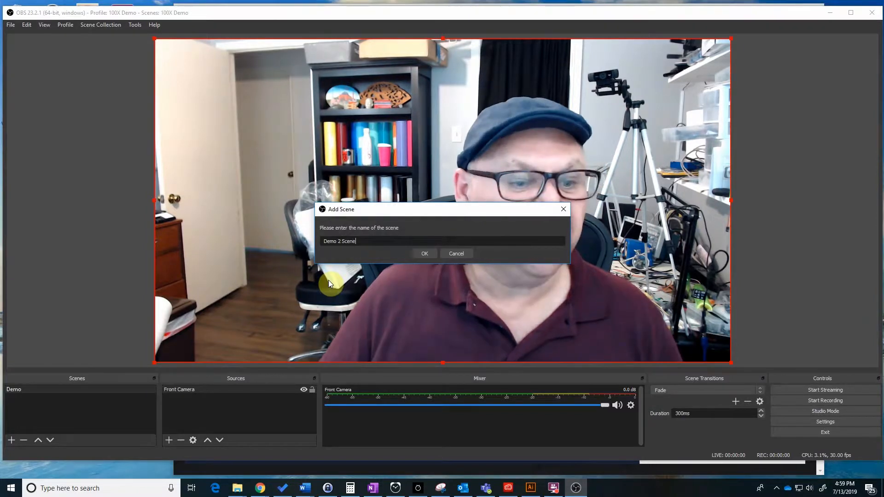
click(425, 254)
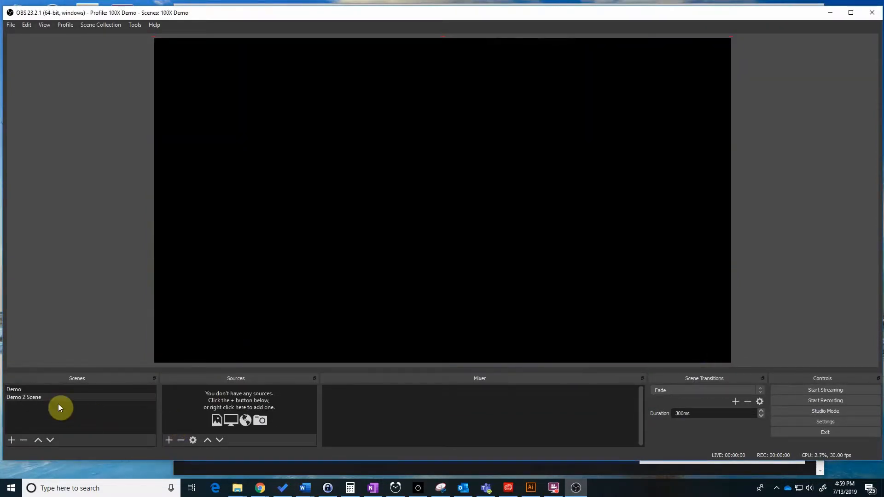
Add a Video Capture Device source named Back Camera to Demo 2 Scene, using the second c922 Pro Stream Webcam.
click(169, 440)
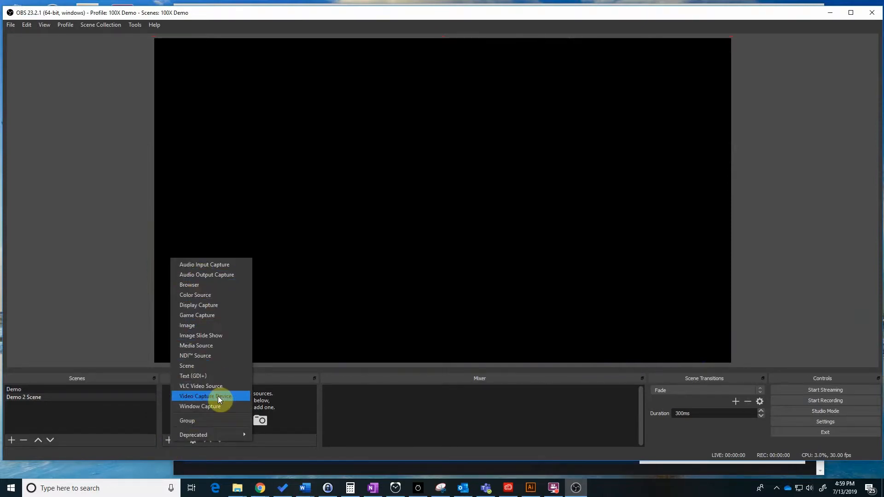
click(192, 396)
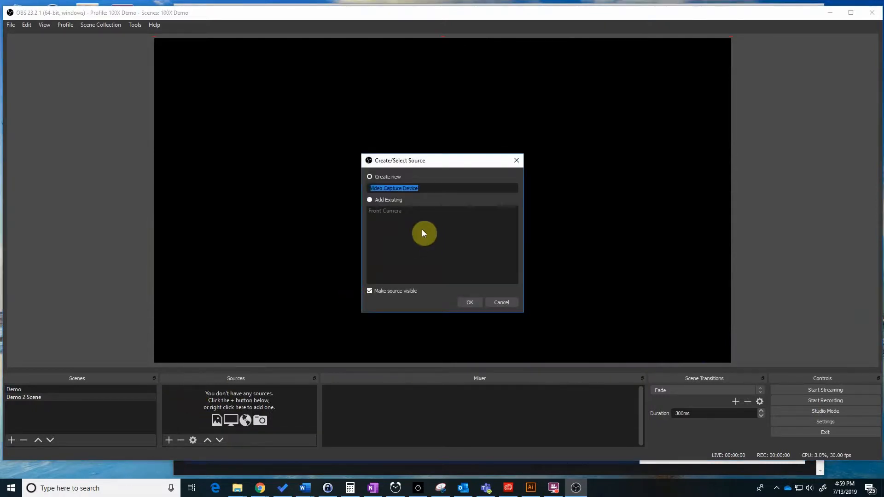
text(Back Camer)
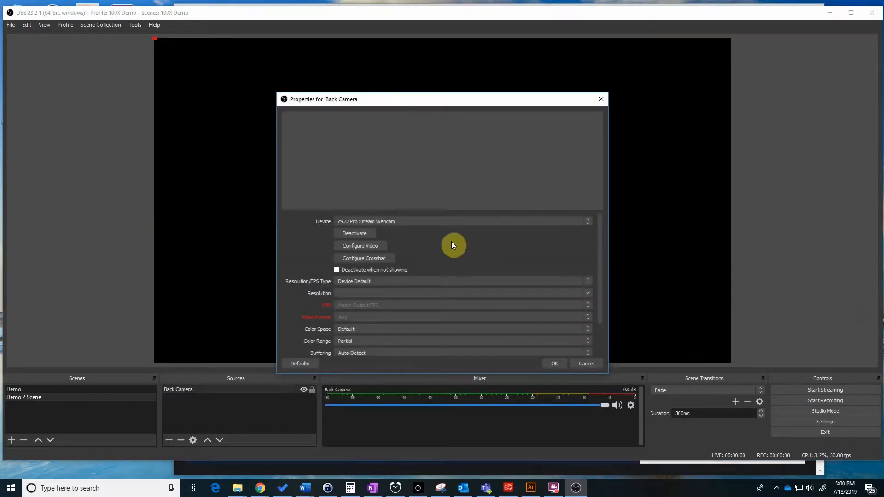
click(399, 222)
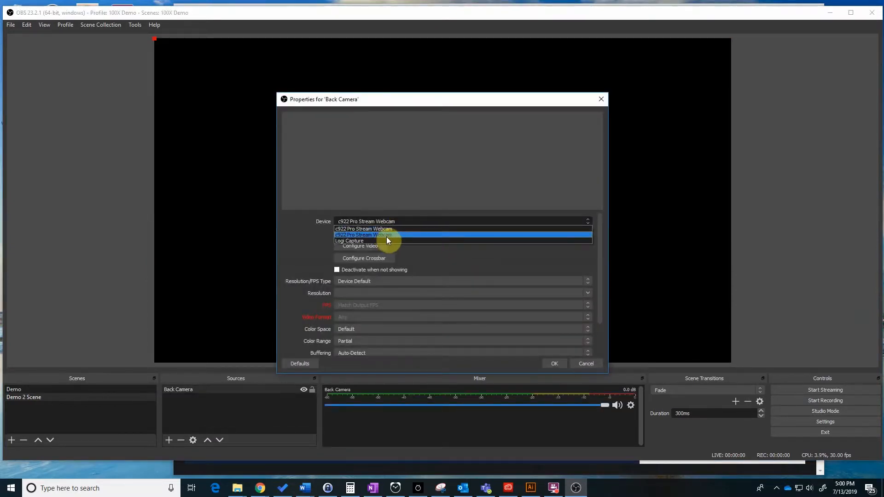
click(387, 236)
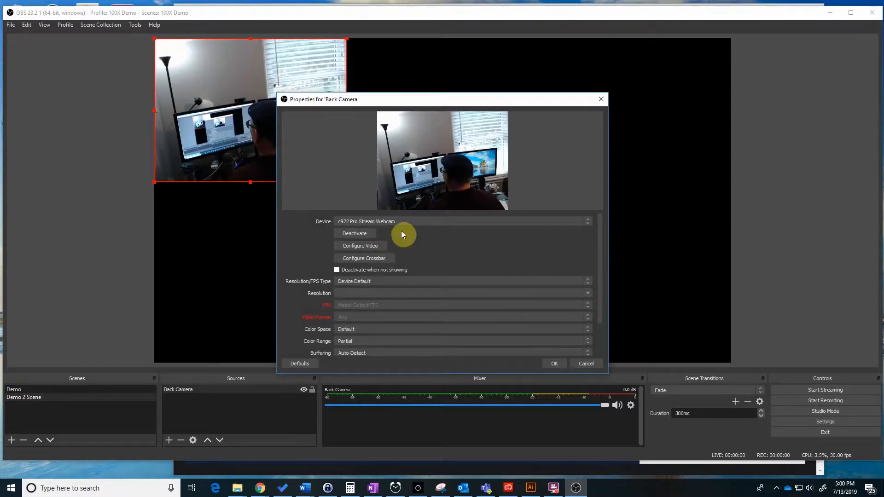
Set the Back Camera's Resolution/FPS Type to Custom with a 1920x1080 resolution and confirm the source properties.
click(346, 281)
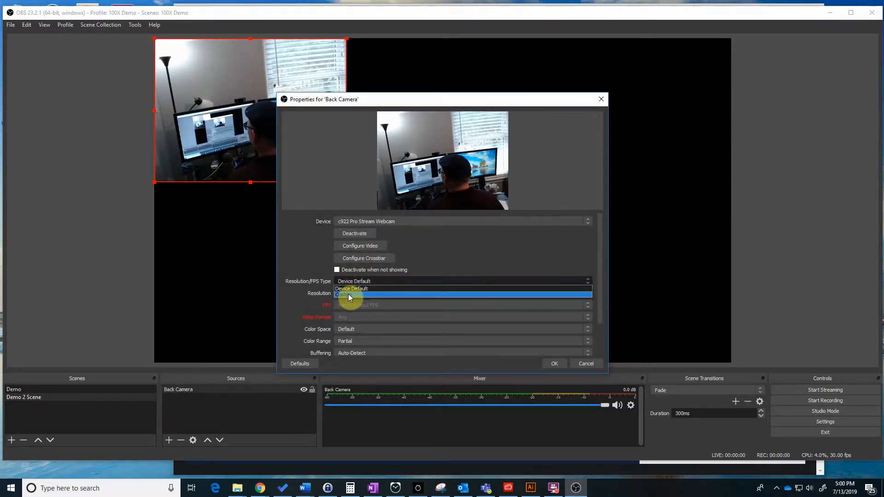
click(349, 294)
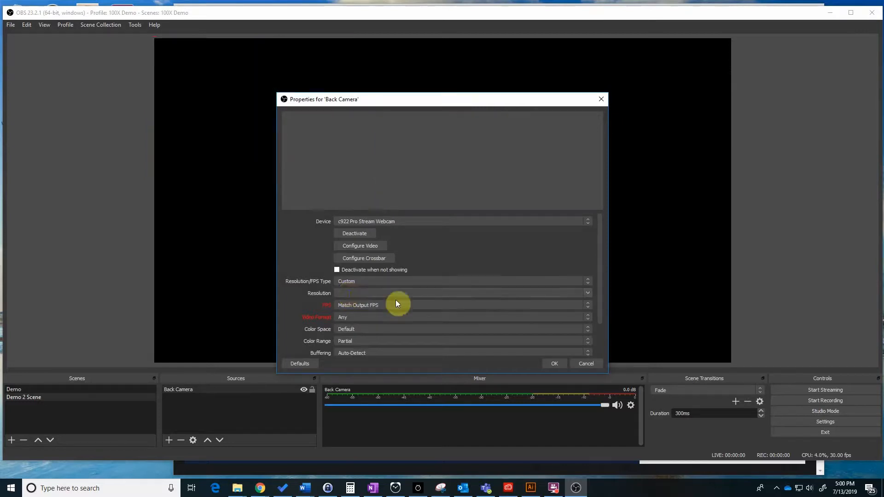
click(588, 293)
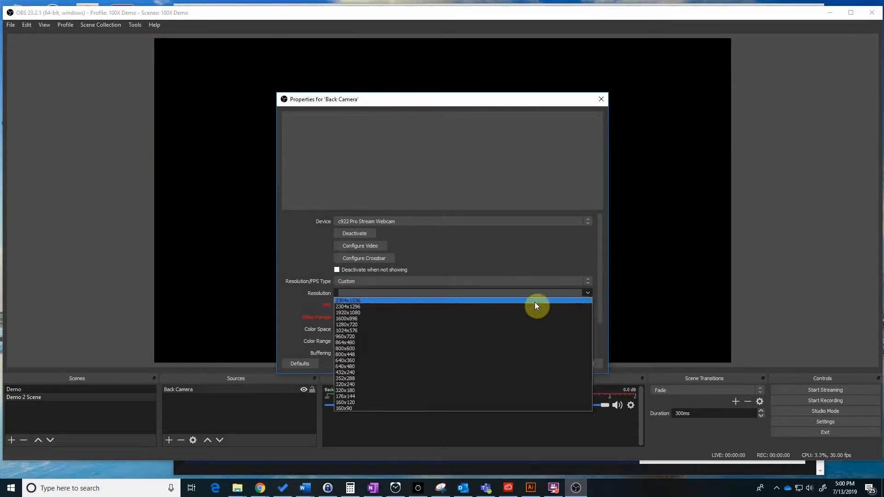
click(361, 311)
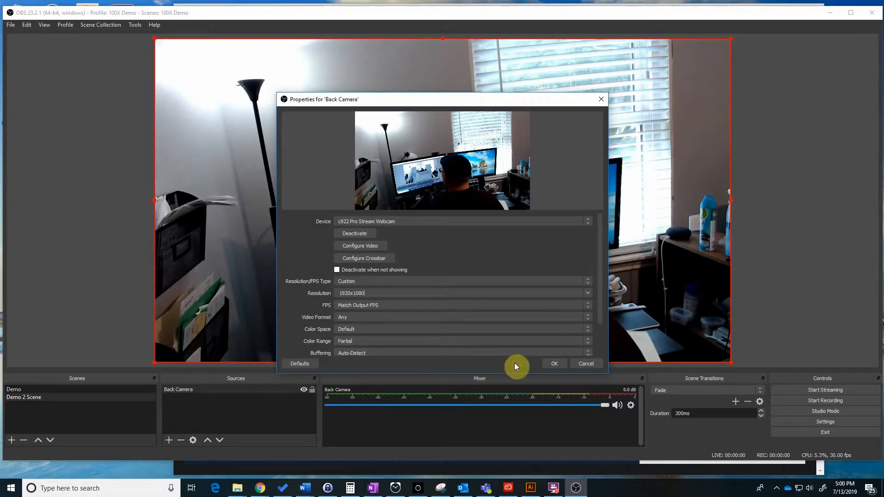
click(556, 361)
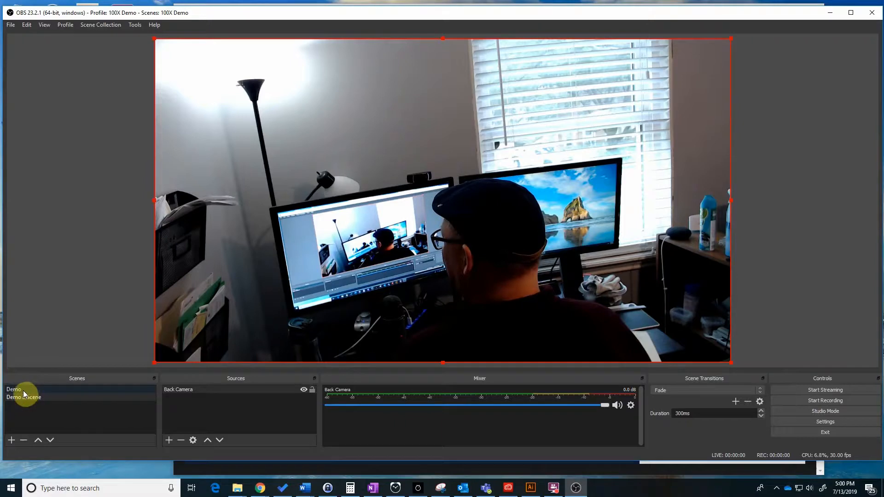
Switch back and forth between the Demo scene and Demo 2 Scene to compare their camera views.
click(23, 391)
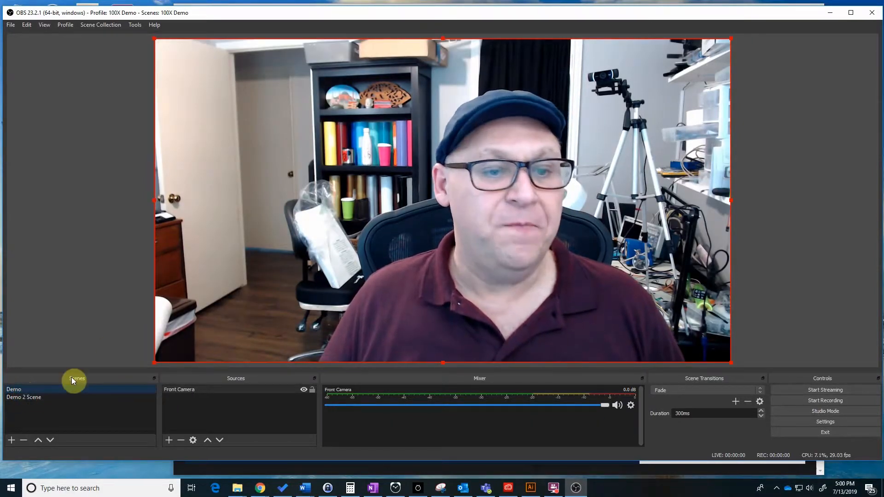
click(25, 398)
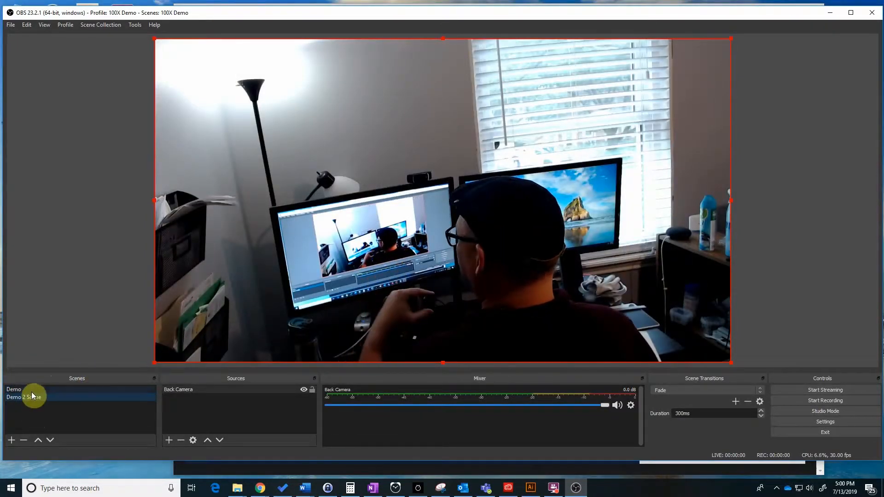
click(31, 391)
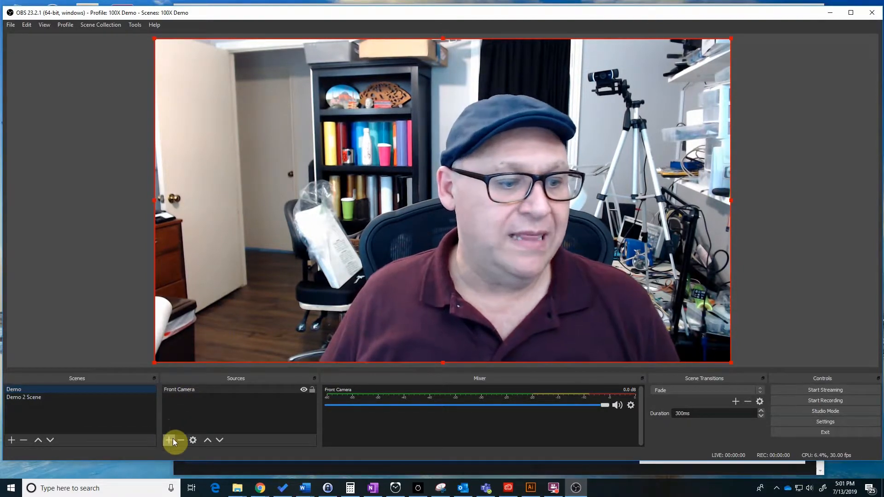
click(36, 399)
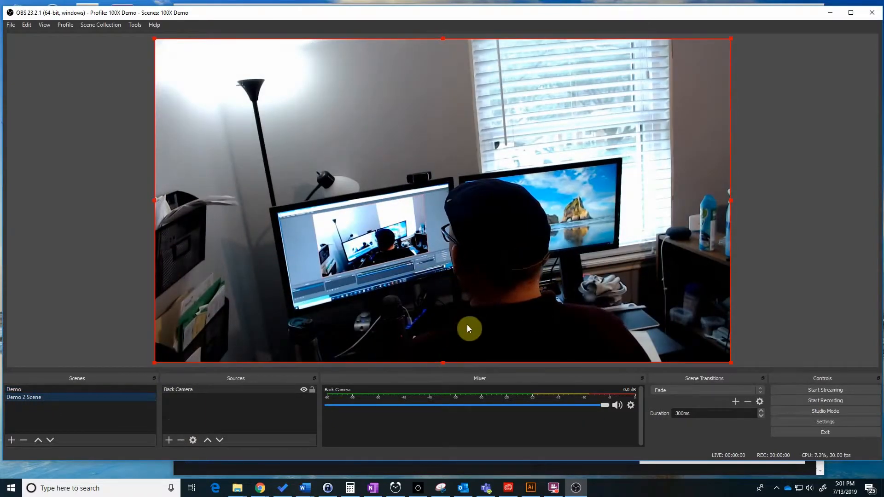
Add the existing Front Camera video capture source to Demo 2 Scene.
click(169, 441)
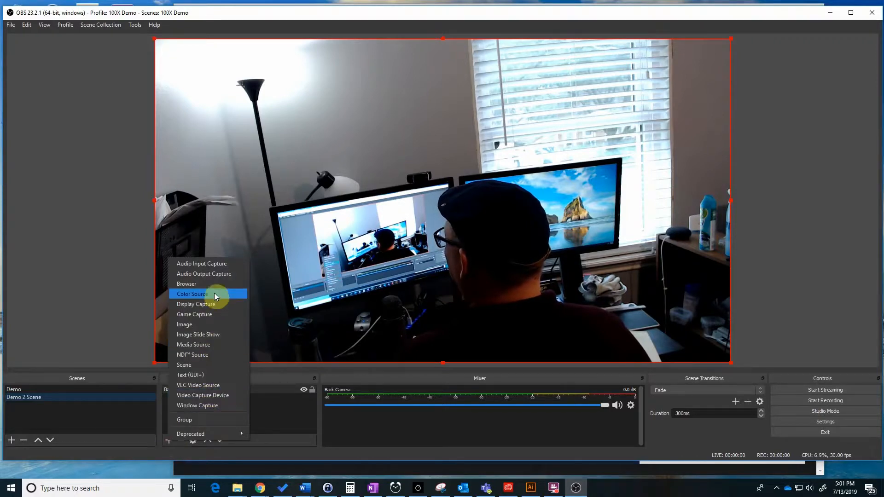
click(207, 396)
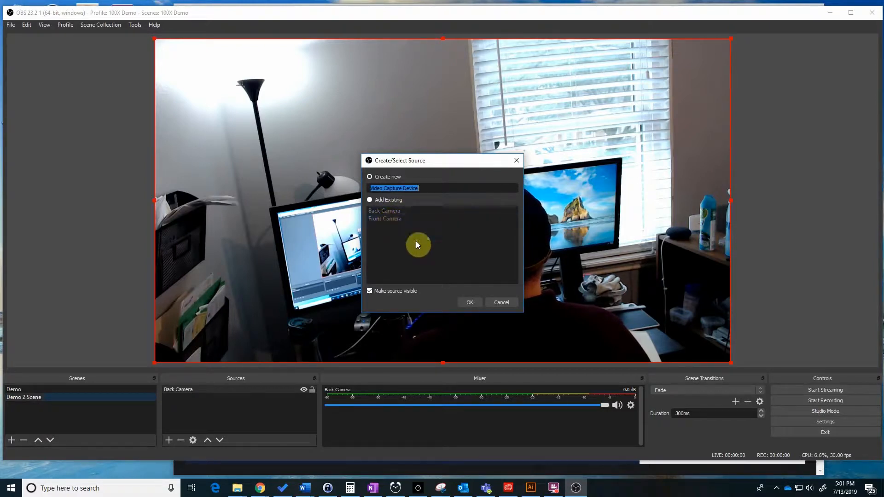
click(376, 200)
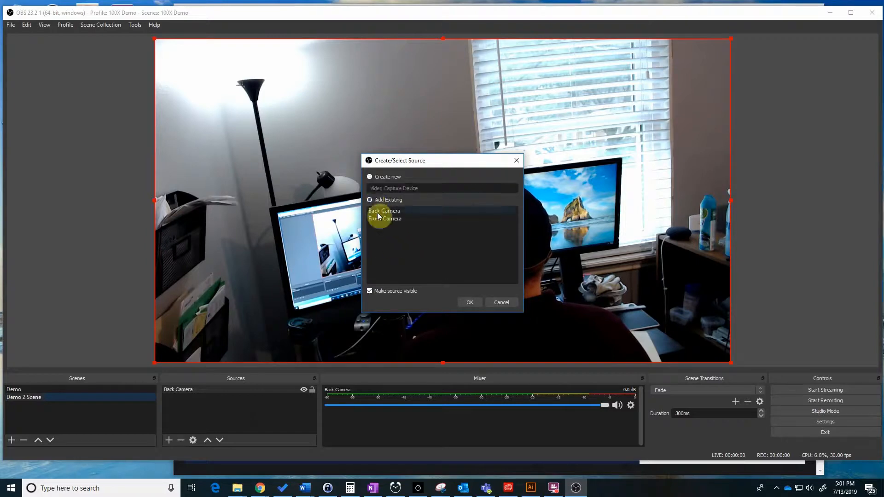
click(377, 219)
click(473, 303)
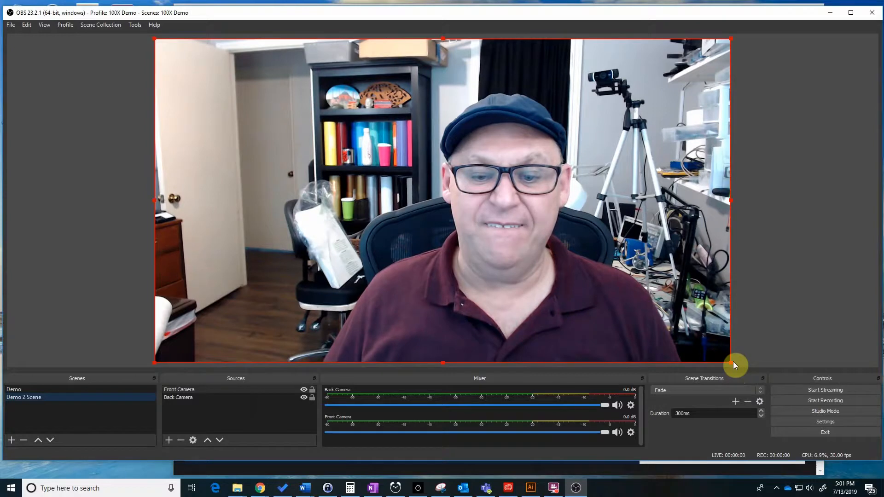
Shrink the Front Camera picture to a small inset and place it in the canvas's lower-left corner over the Back Camera picture.
drag(732, 362, 201, 112)
drag(189, 78, 179, 347)
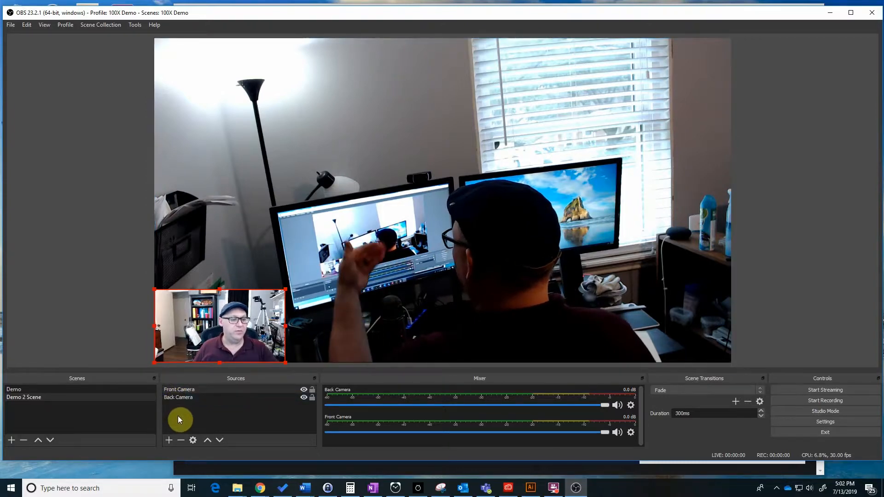
click(187, 399)
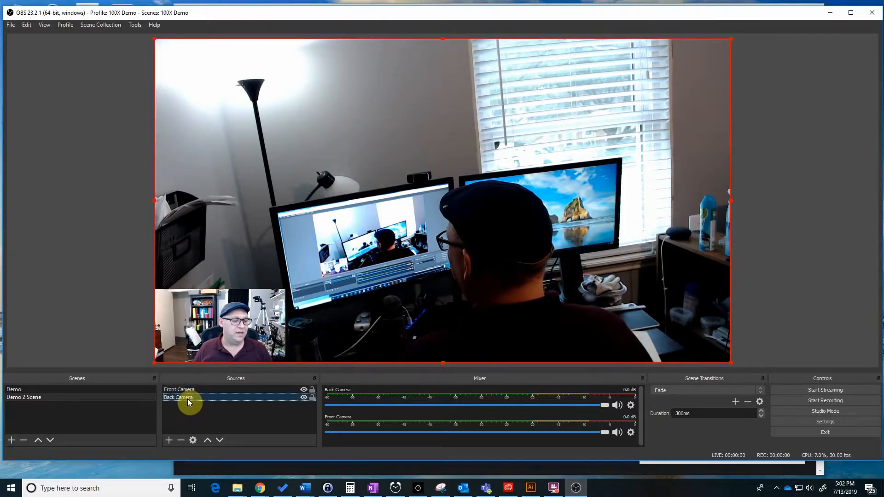
click(190, 390)
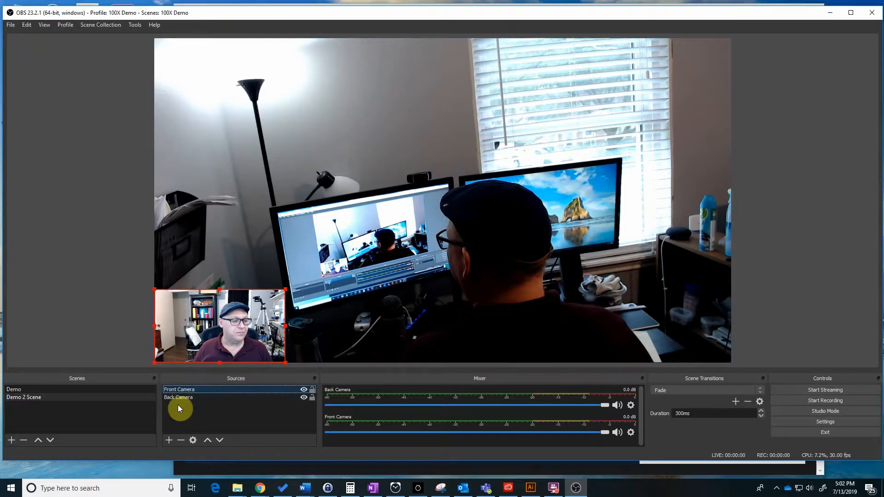
Add a Text (GDI+) source called "Name" to Demo 2 Scene.
click(171, 441)
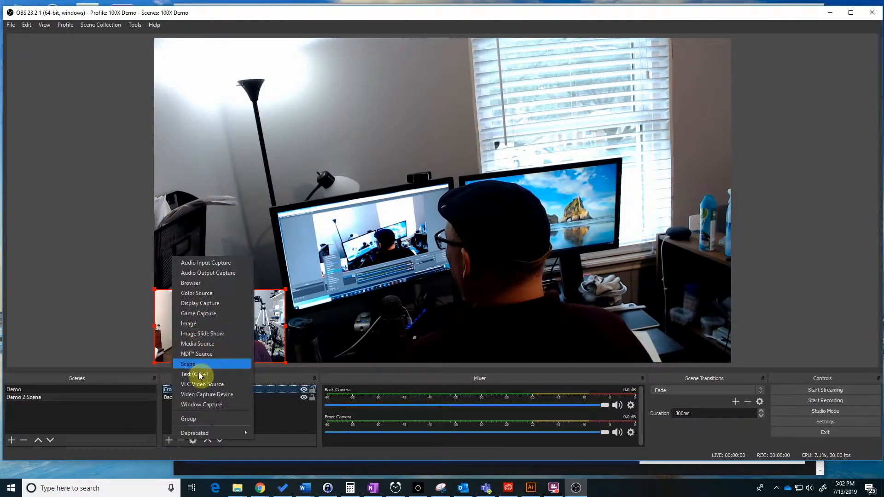
click(201, 374)
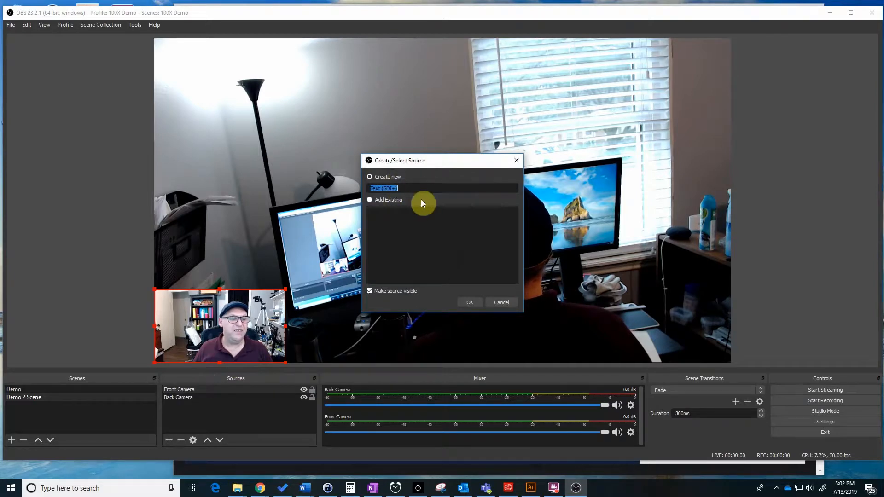
text(Name)
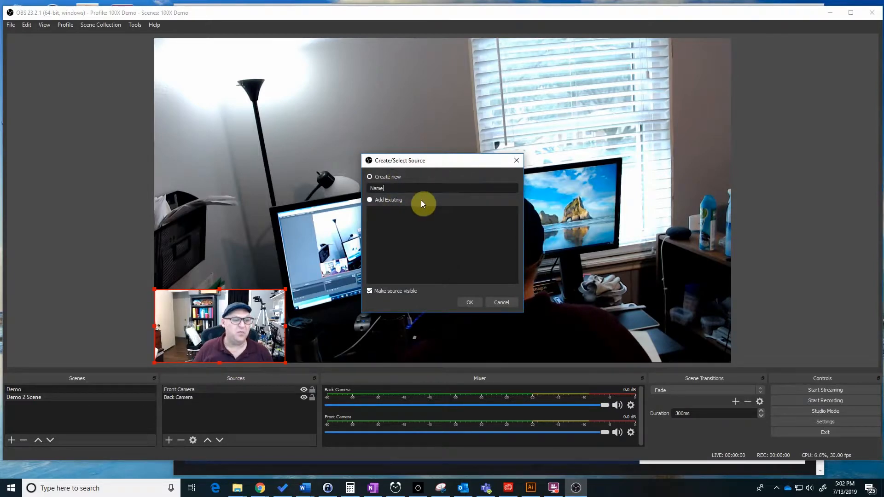
click(467, 302)
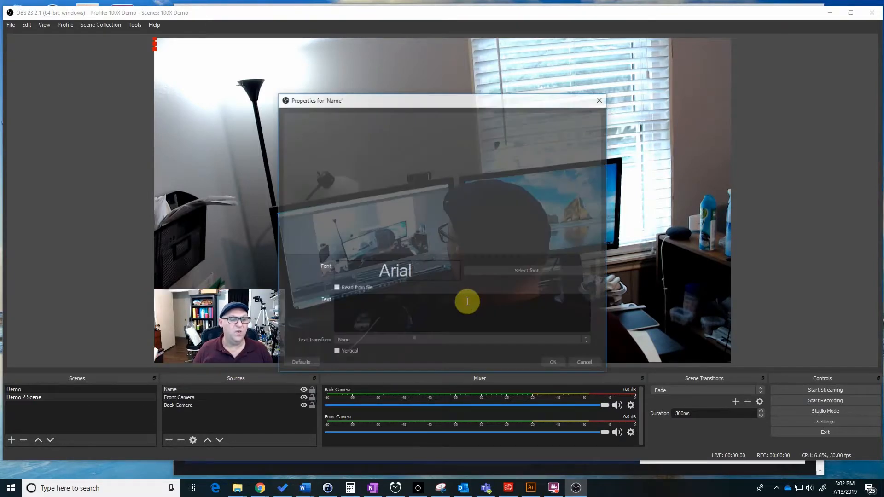
Set the font of the Name text source to Bahnschrift SemiBold at size 72.
click(493, 272)
scroll(401, 215, down, 1)
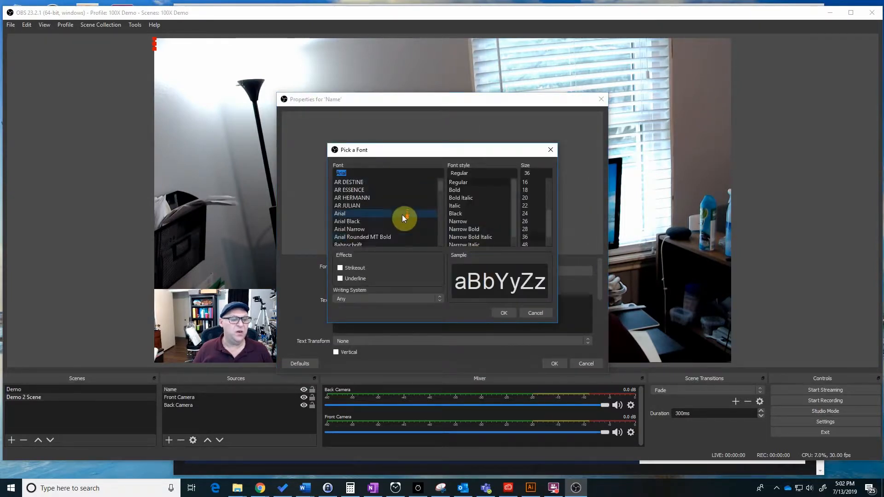
scroll(403, 226, down, 3)
click(382, 215)
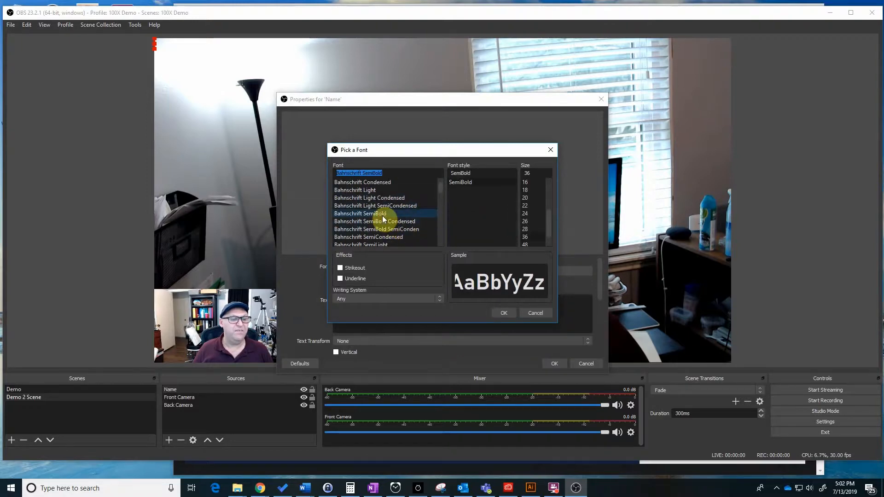
drag(549, 213, 553, 230)
click(525, 237)
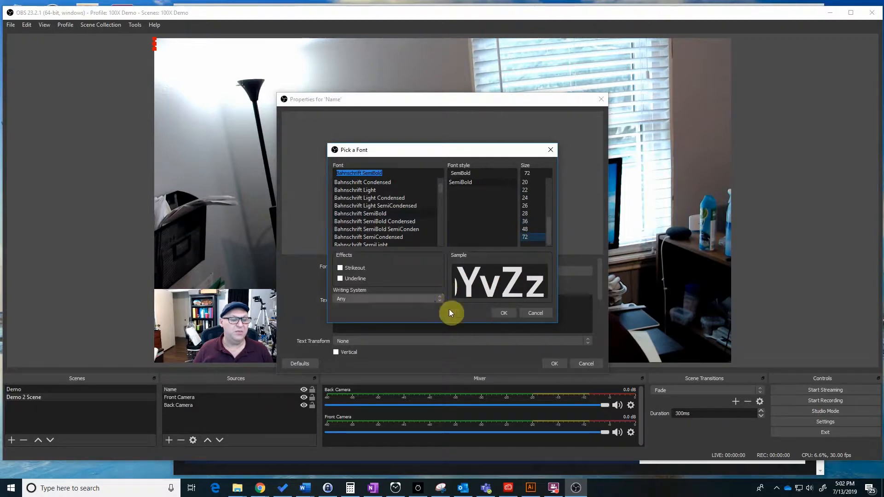
click(500, 312)
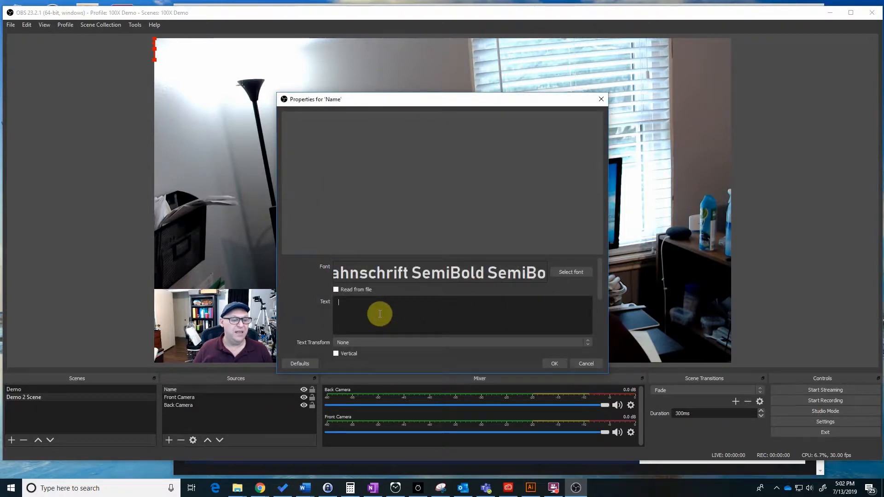
Enter the presenter's first name as the Name source's text, and turn vertical orientation on and back off.
text(Andrew)
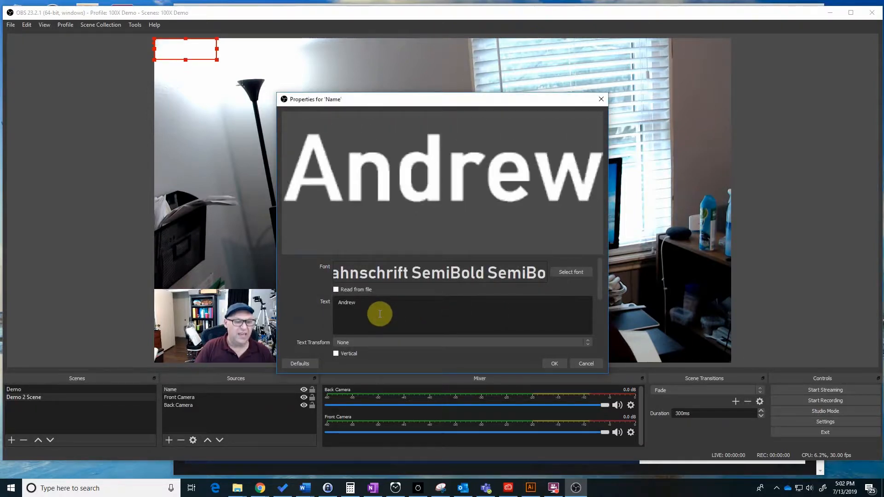
scroll(312, 300, down, 1)
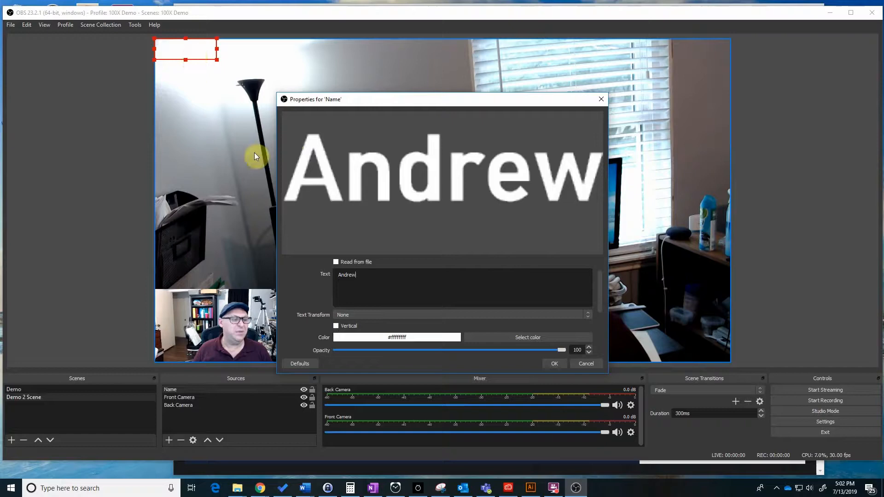
click(335, 326)
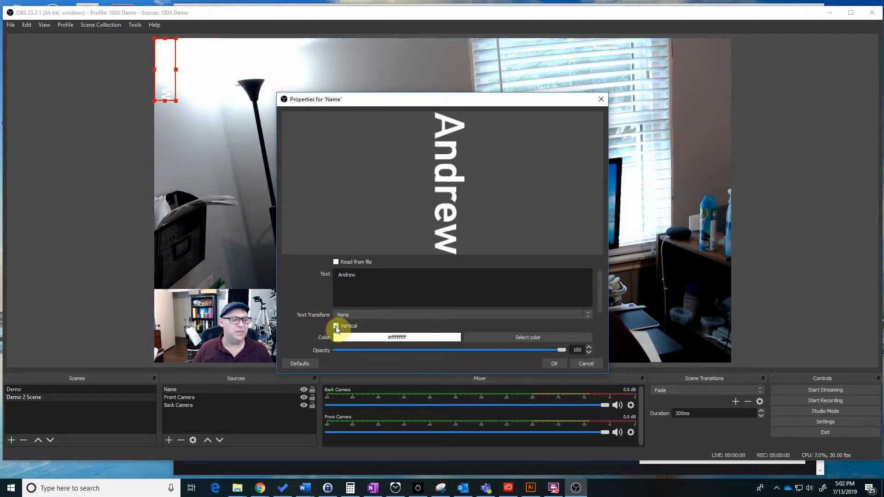
click(336, 326)
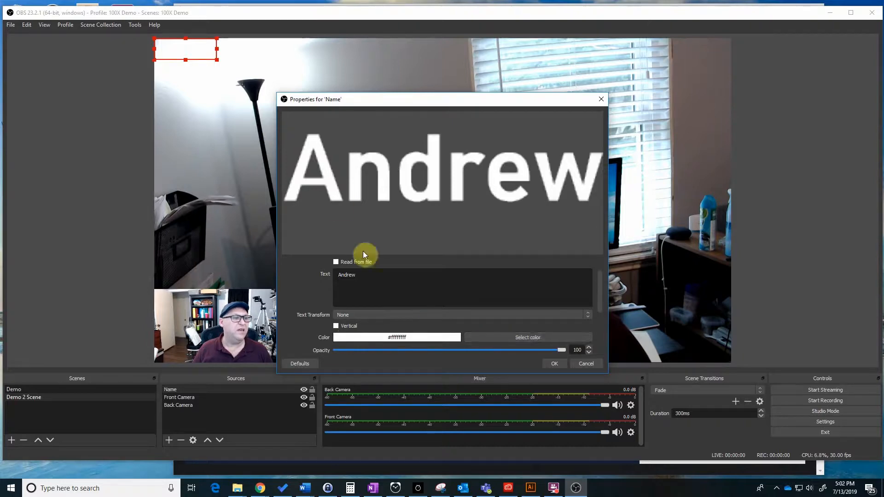
Set the Name text color to dark yellow, #aaaa00, from the basic colors.
click(485, 338)
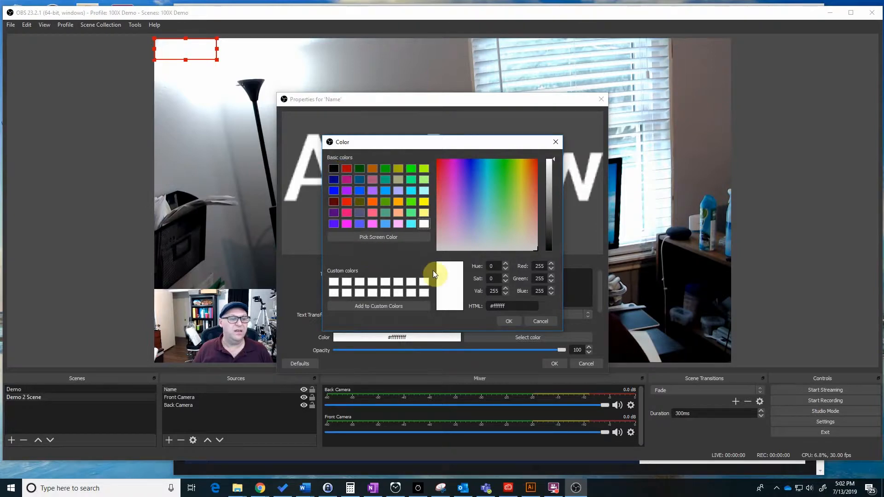
click(531, 323)
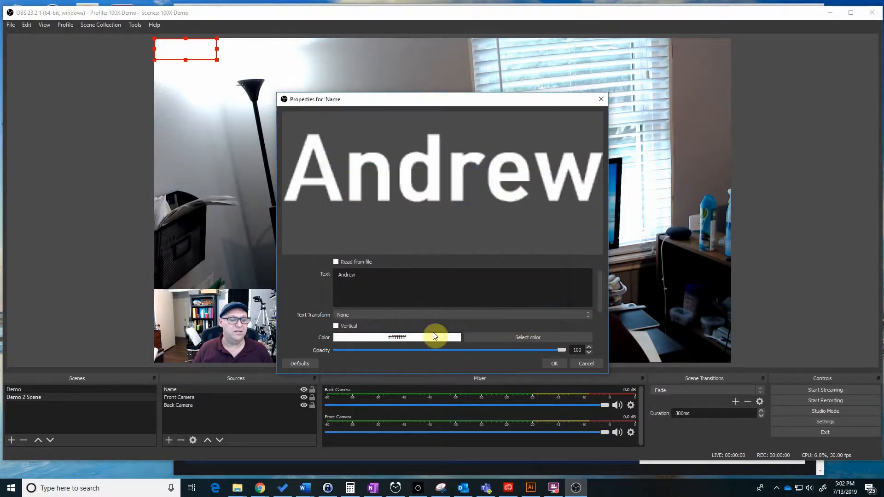
click(482, 336)
click(398, 169)
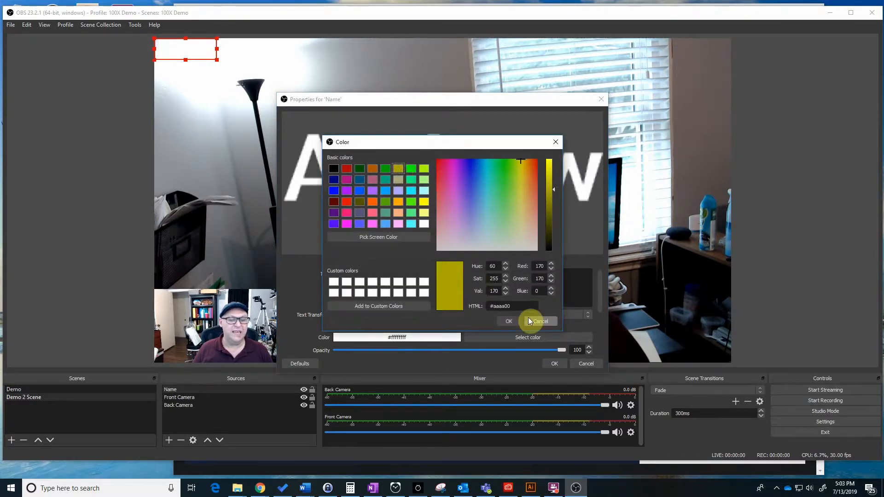
click(507, 322)
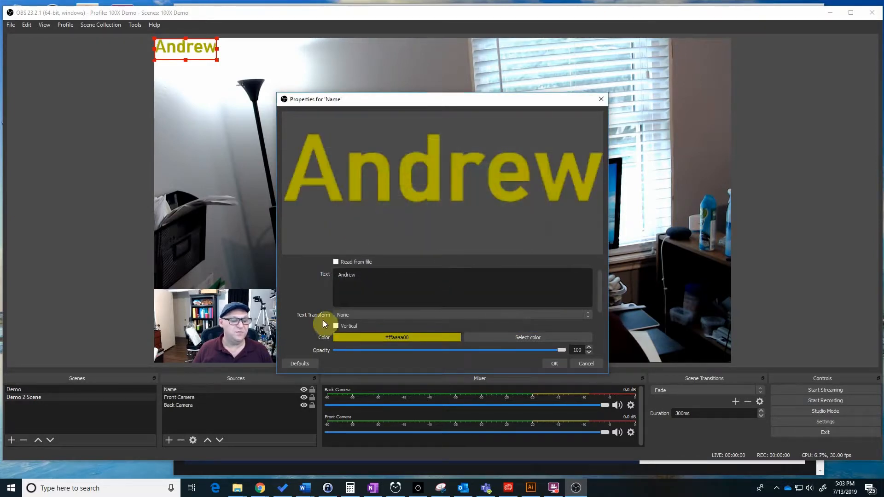
Set the text's background opacity to 49 and apply the Name source's properties.
scroll(318, 320, down, 2)
mouse_move(562, 322)
mouse_down()
mouse_move(372, 322)
mouse_move(559, 331)
mouse_up()
scroll(297, 310, down, 3)
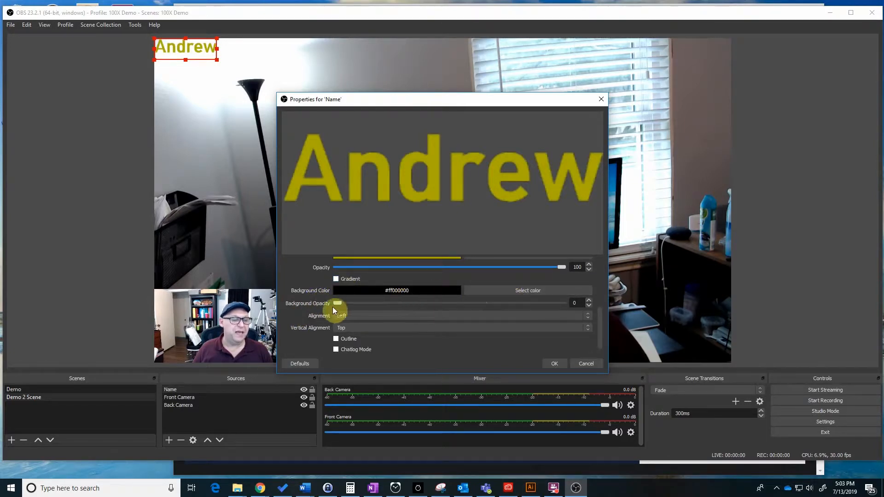
drag(338, 304, 441, 305)
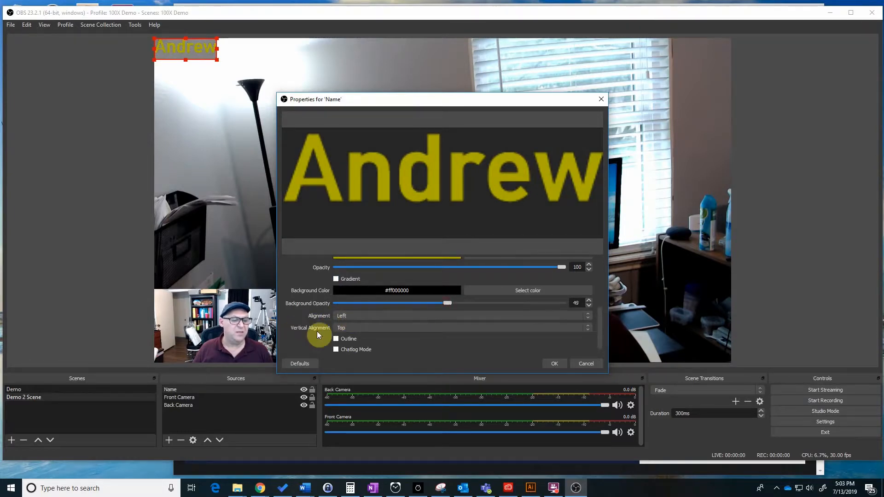
click(552, 363)
Enlarge the name text slightly and place it near the canvas's lower edge, just right of the Front Camera inset.
drag(198, 44, 506, 333)
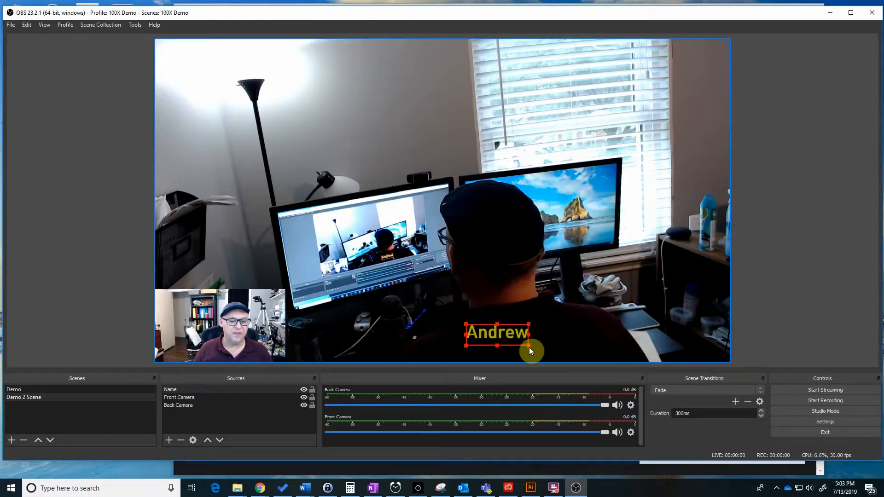
drag(530, 347, 505, 338)
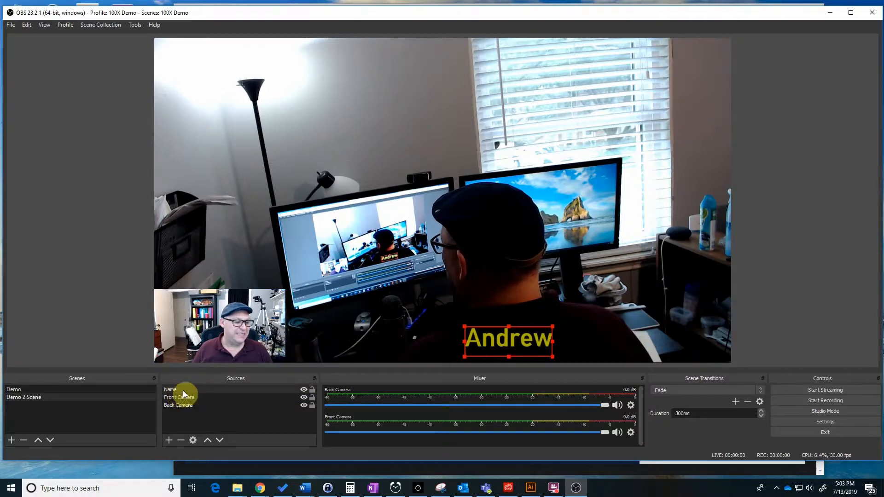
drag(502, 338, 232, 322)
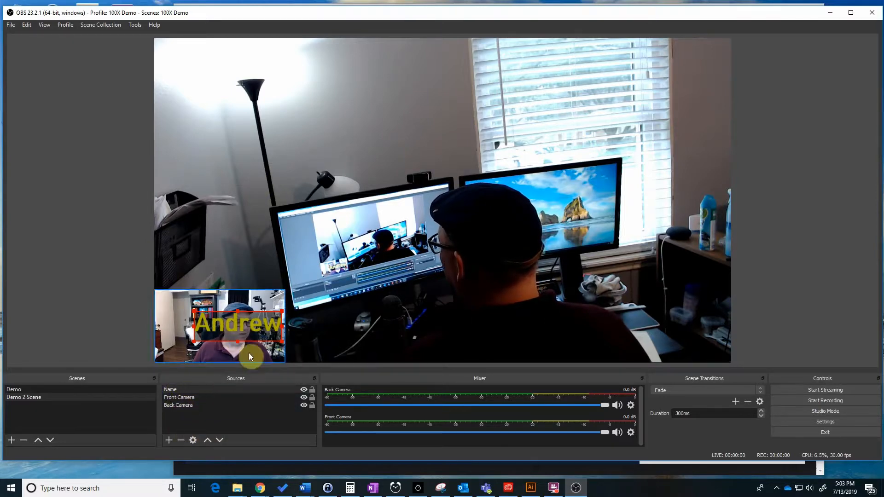
drag(250, 330, 355, 330)
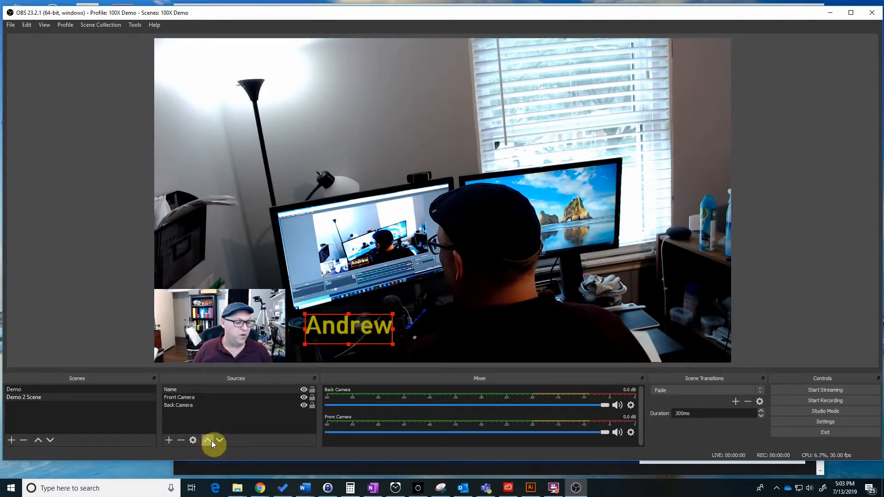
Try the Name source below Front Camera in the source order, test the overlap at the inset, and return it to the top.
click(223, 440)
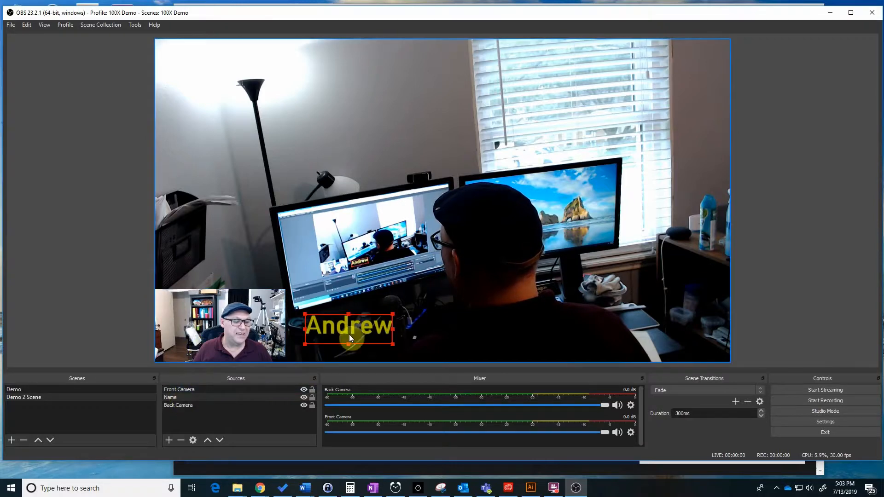
drag(367, 328, 343, 311)
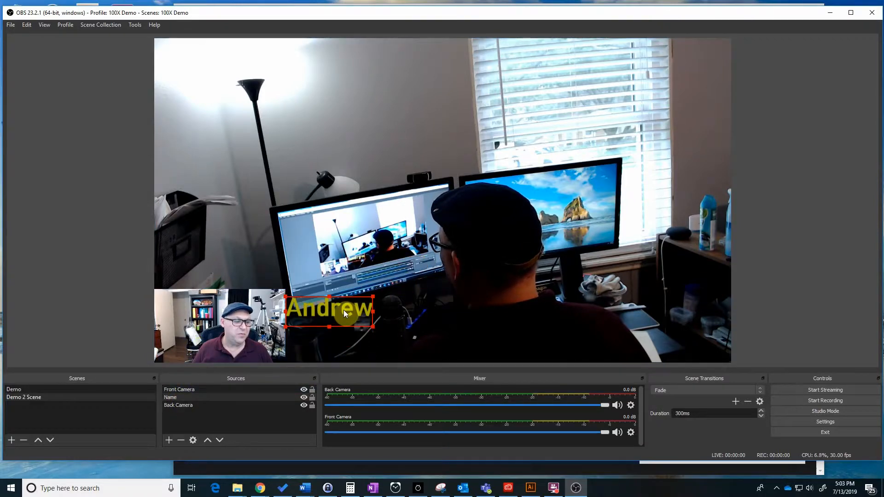
drag(289, 332, 391, 328)
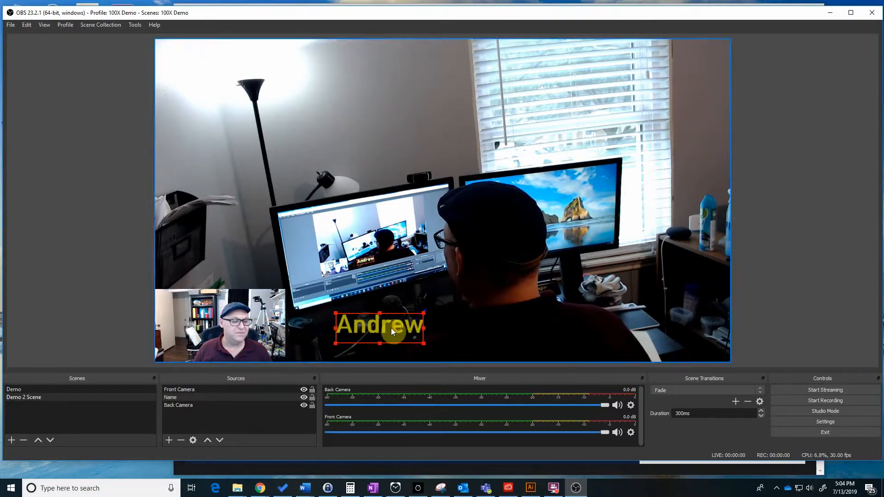
click(208, 440)
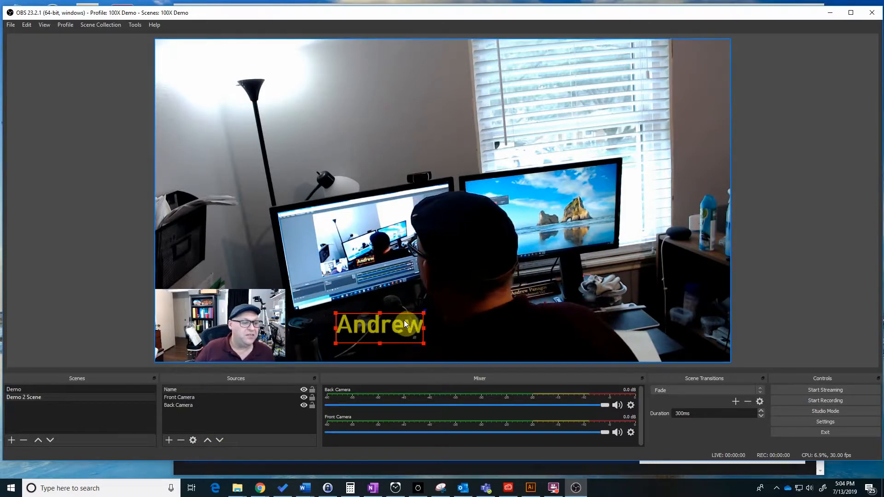
click(171, 441)
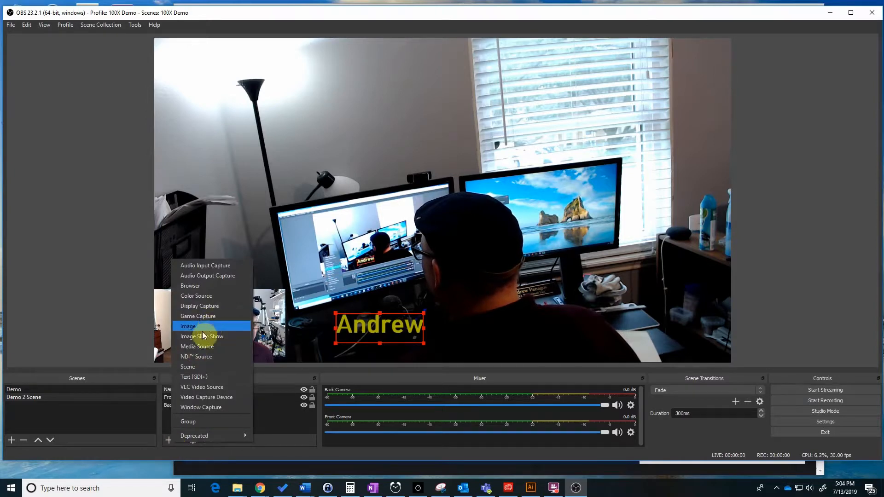
click(203, 347)
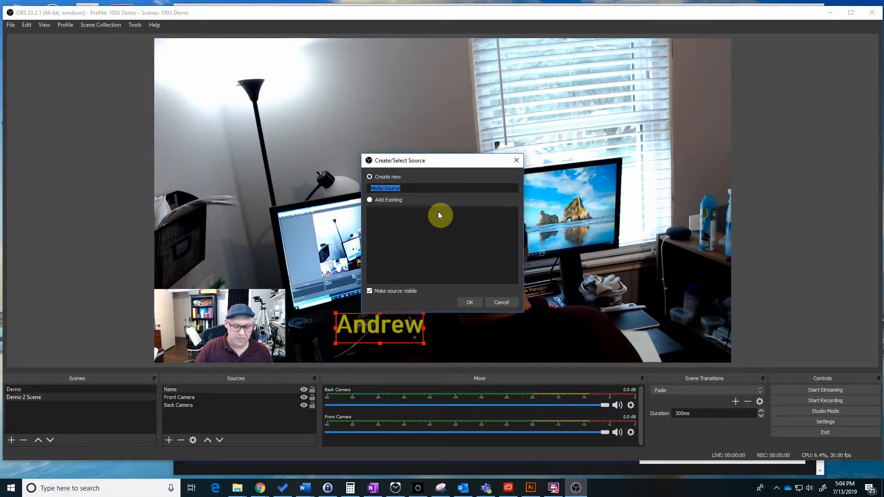
text(Kolbe1)
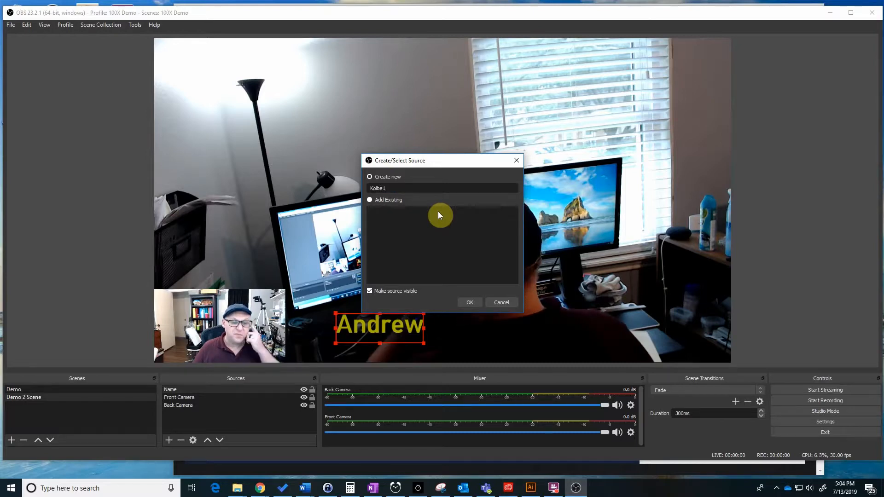
click(469, 301)
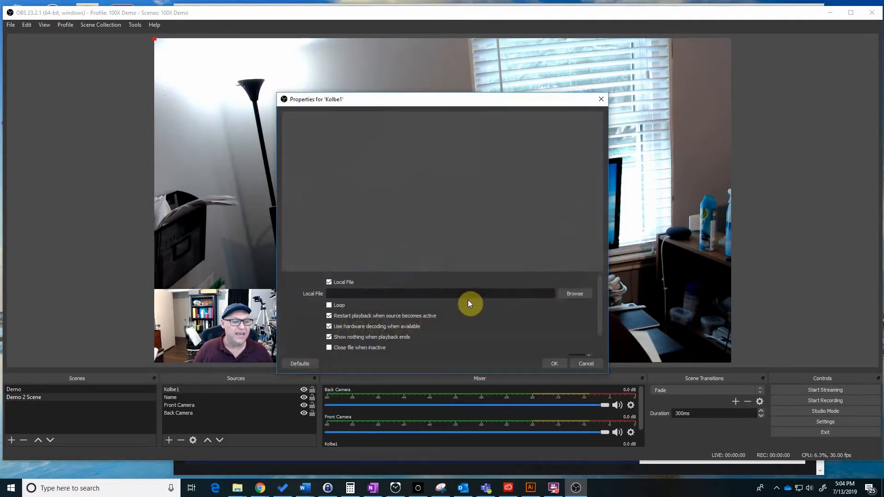
click(575, 293)
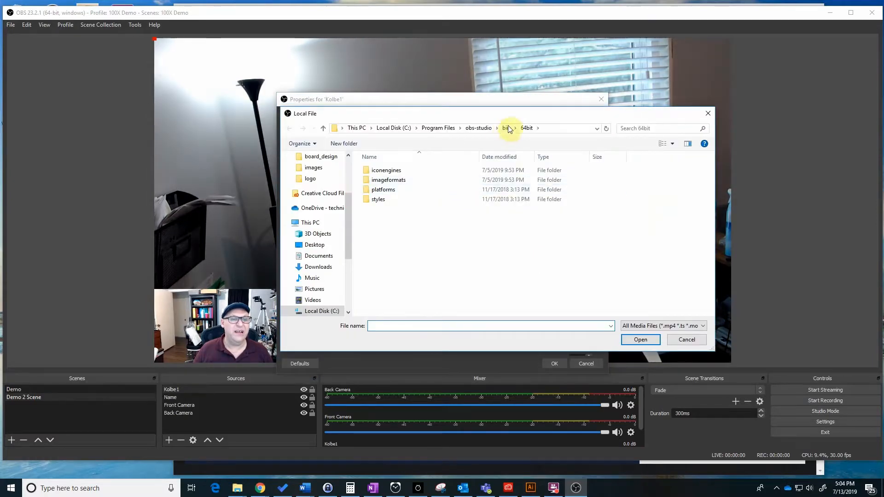
click(348, 297)
click(315, 203)
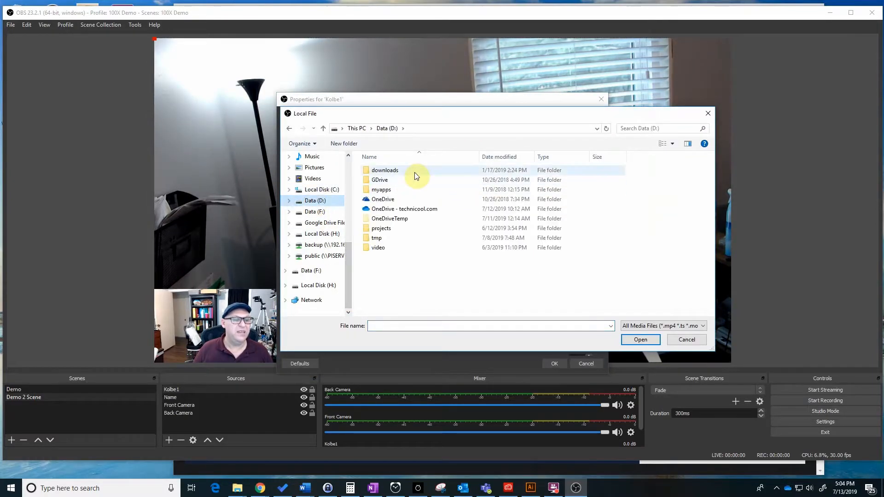
double_click(377, 207)
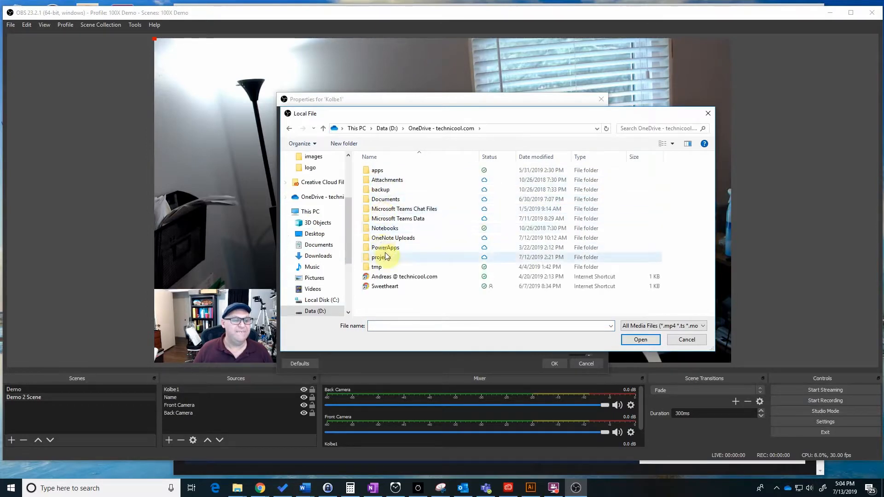
double_click(384, 259)
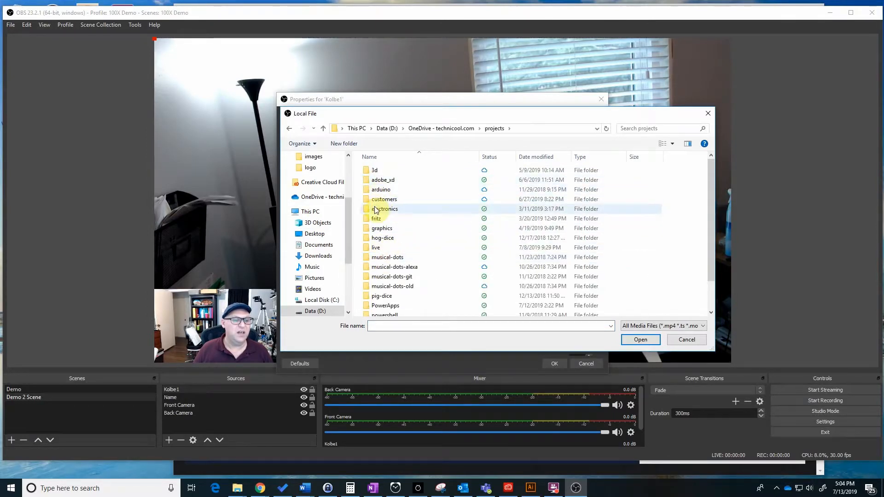
double_click(378, 201)
double_click(374, 171)
double_click(375, 171)
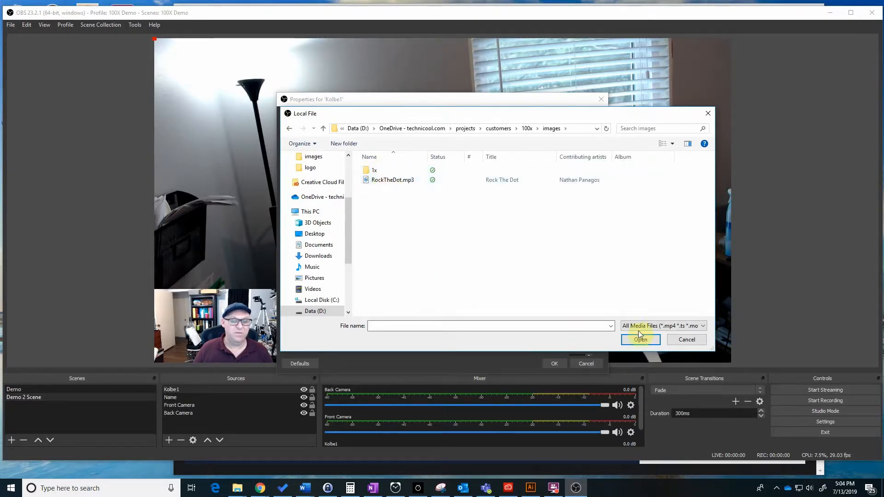
click(687, 340)
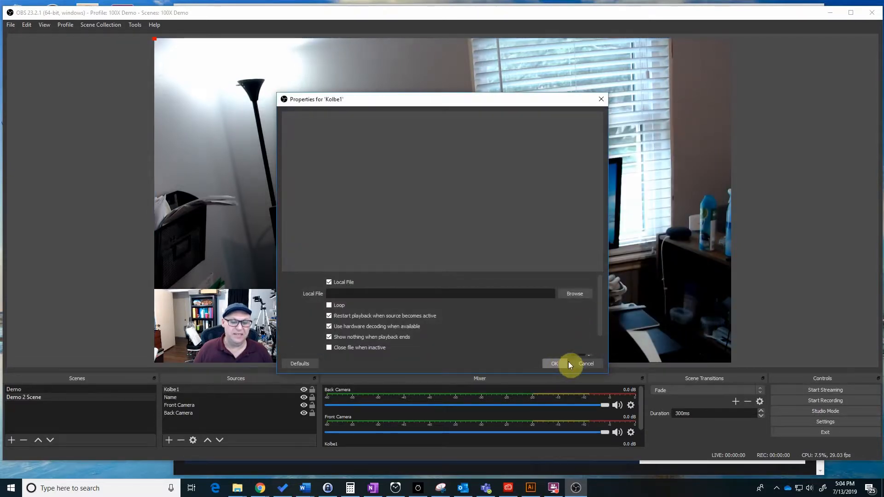
click(576, 364)
click(181, 439)
click(460, 251)
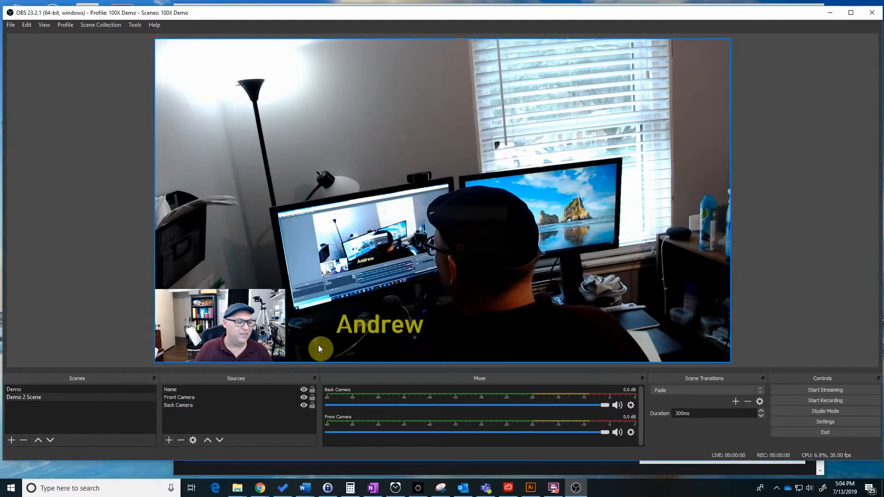
Add an Image source to Demo 2 Scene, named "Kolbe" followed by the presenter's first name.
click(169, 441)
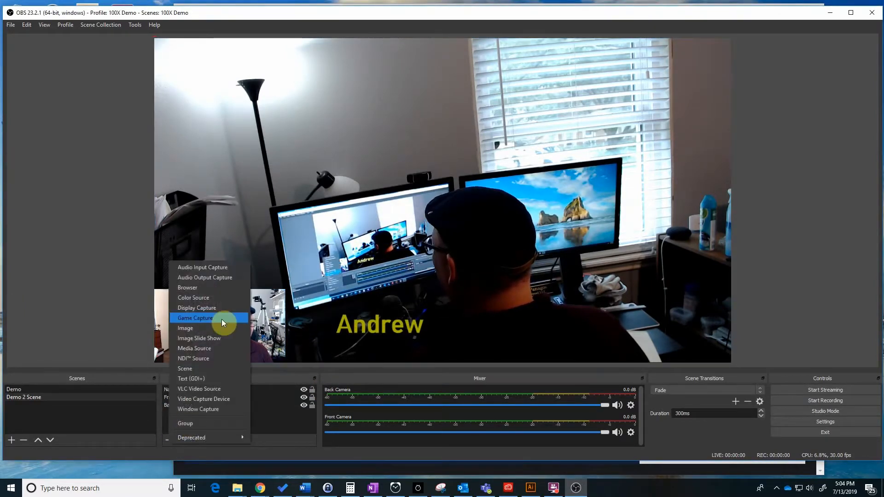
click(198, 328)
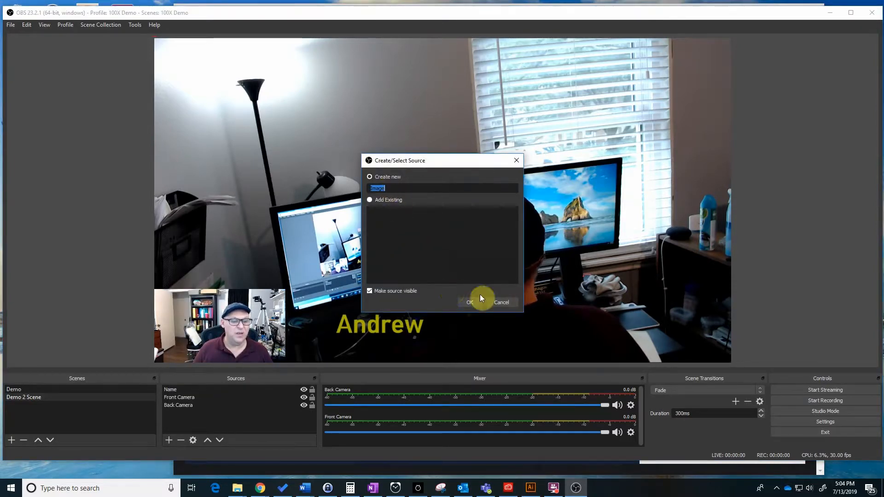
text(Ko)
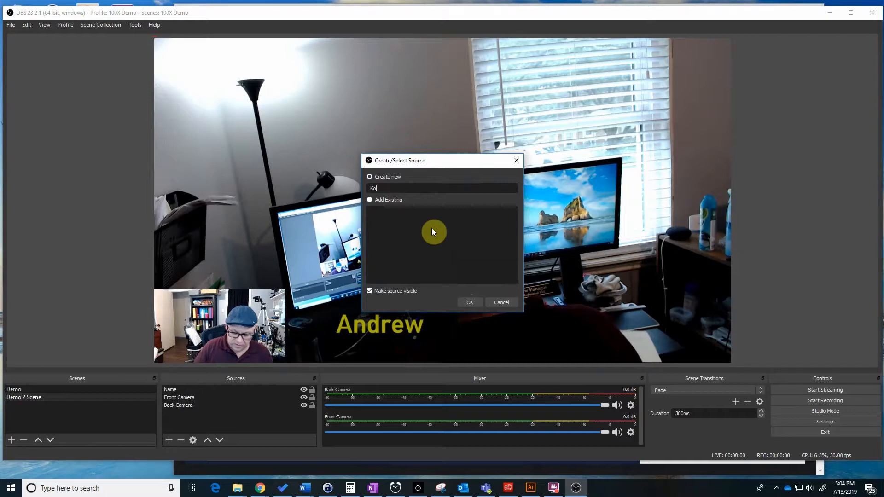
text(lbe Andrew)
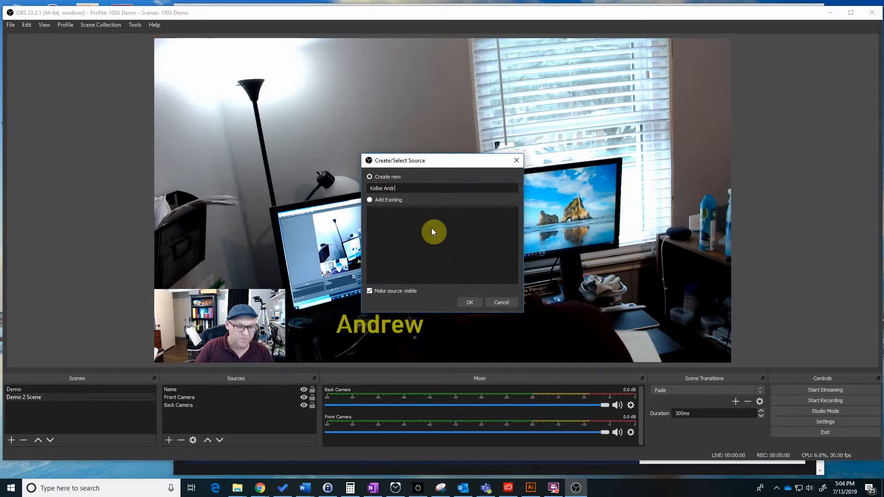
click(468, 301)
Load the presenter's Kolbe 4-3-8-5 PNG from the 100x images folder into the new Image source and apply its properties.
click(572, 297)
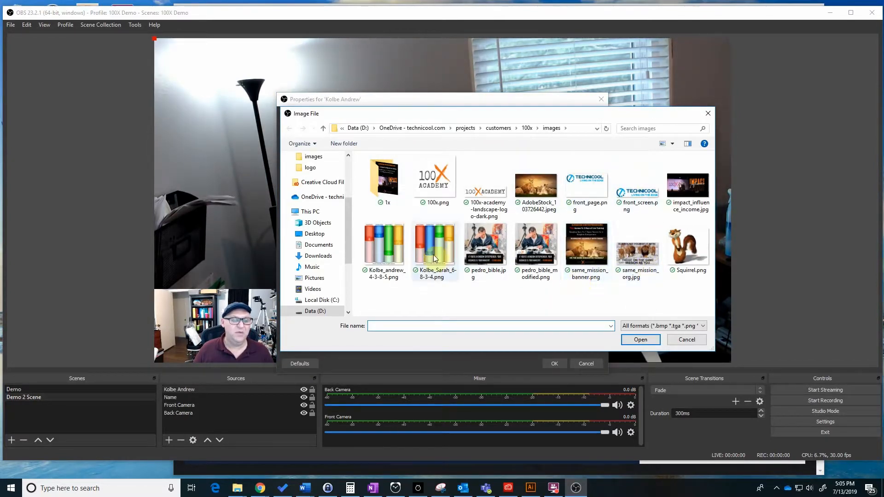
click(377, 242)
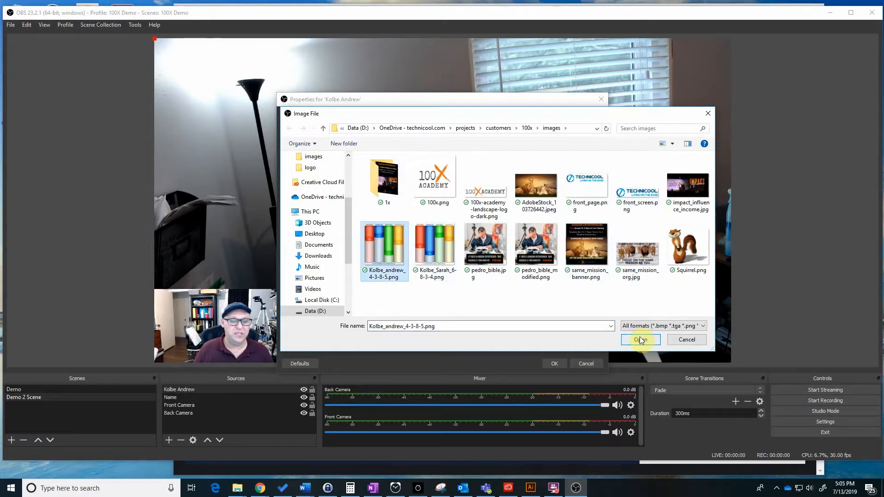
click(651, 339)
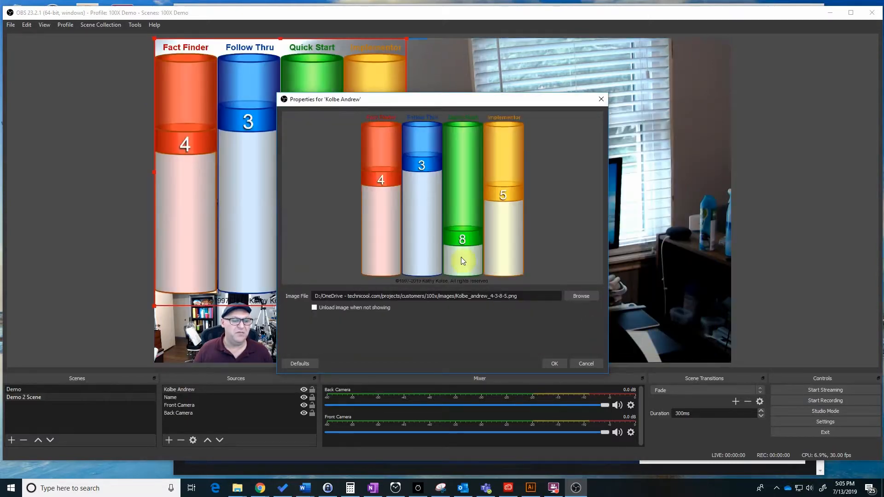
click(554, 358)
Shrink the Kolbe image to about a third of its size and place it near the canvas's lower-right corner.
drag(357, 163, 599, 184)
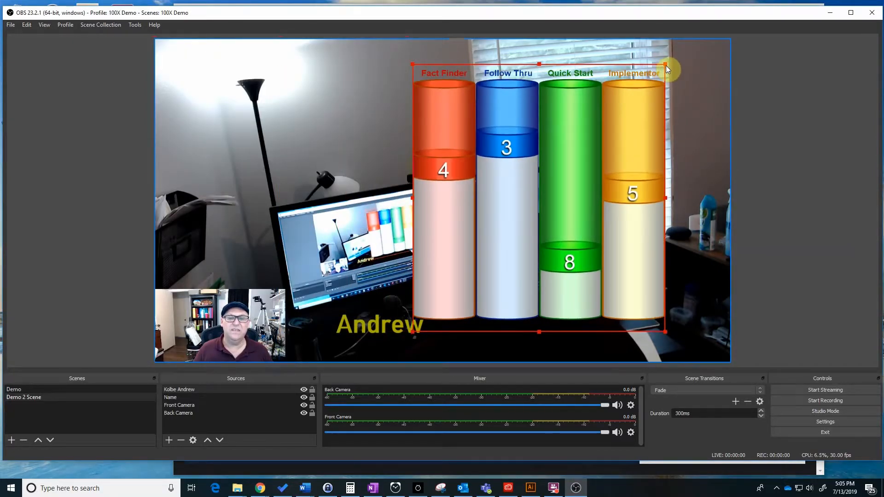
drag(666, 65, 667, 327)
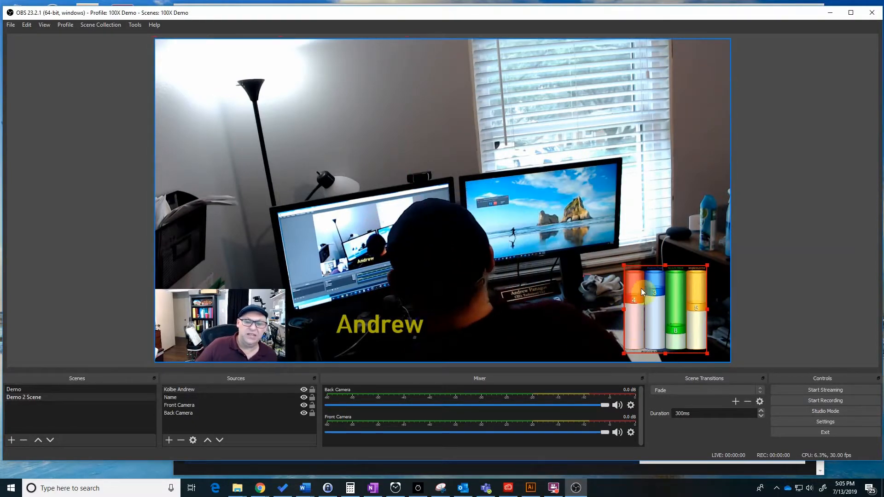
drag(646, 319, 608, 341)
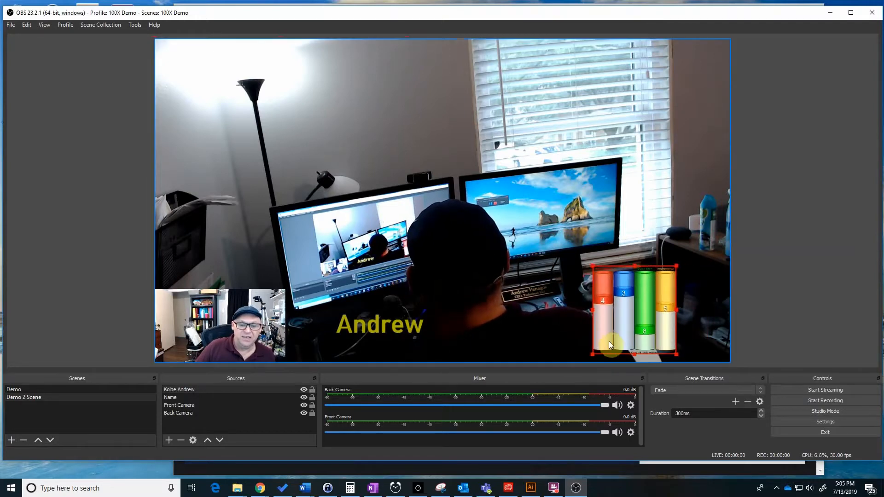
drag(675, 293, 691, 289)
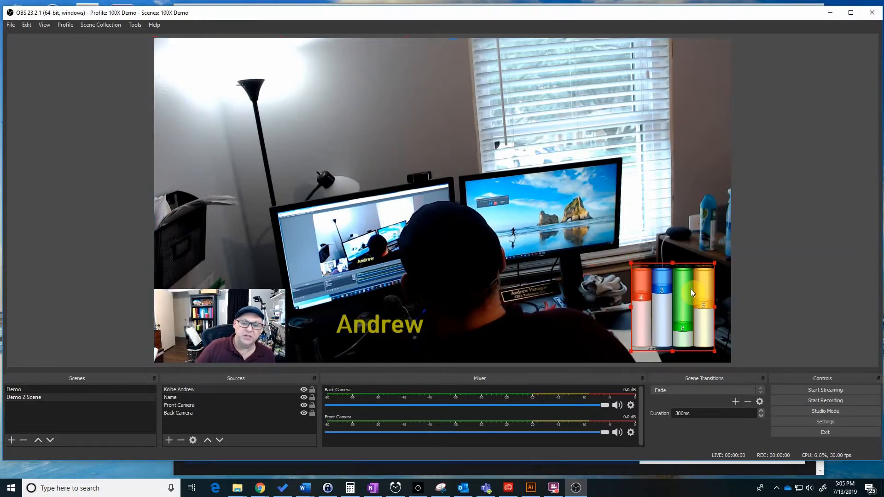
drag(678, 329, 668, 341)
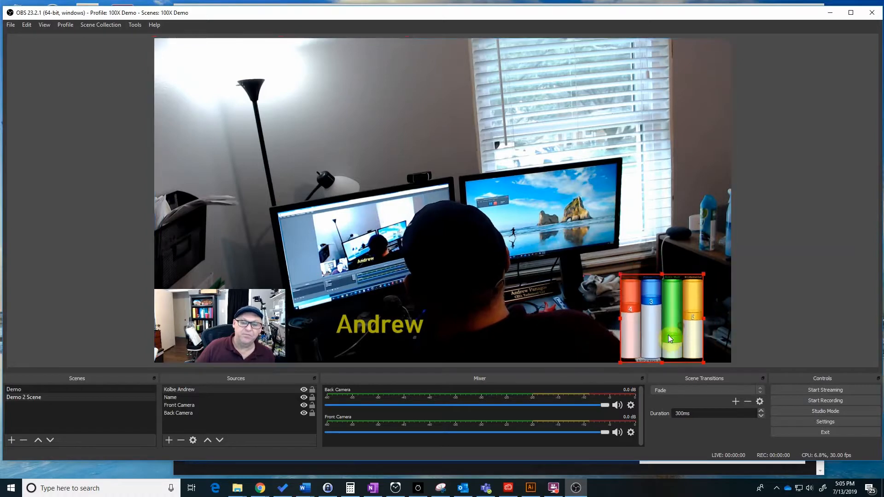
Layer the Name source above the Kolbe image and place the text over the image's lower part in the canvas's lower-right area.
drag(693, 311, 449, 307)
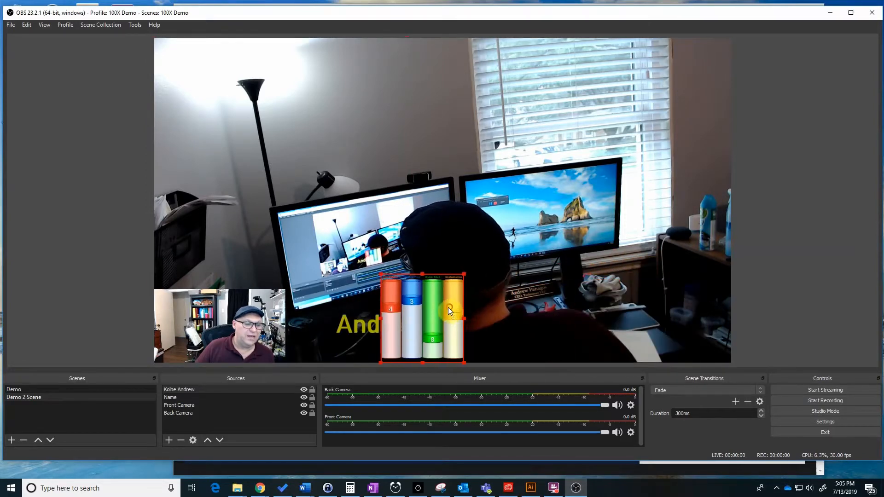
click(174, 398)
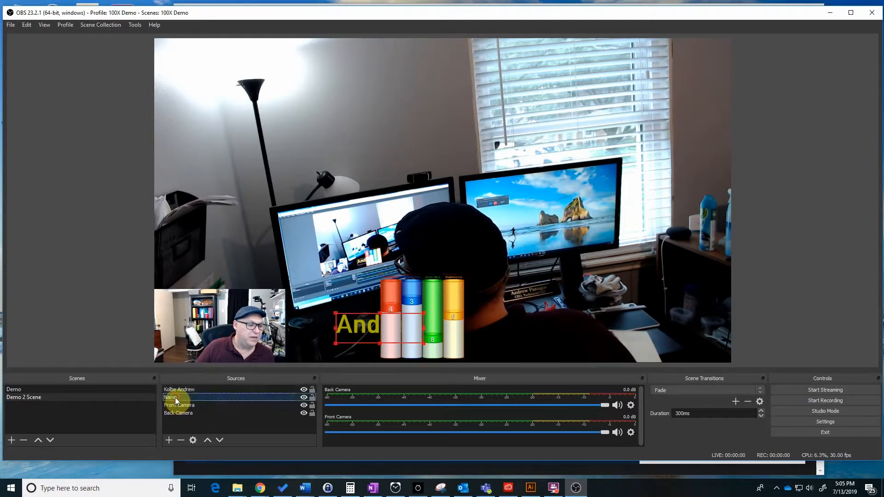
click(207, 440)
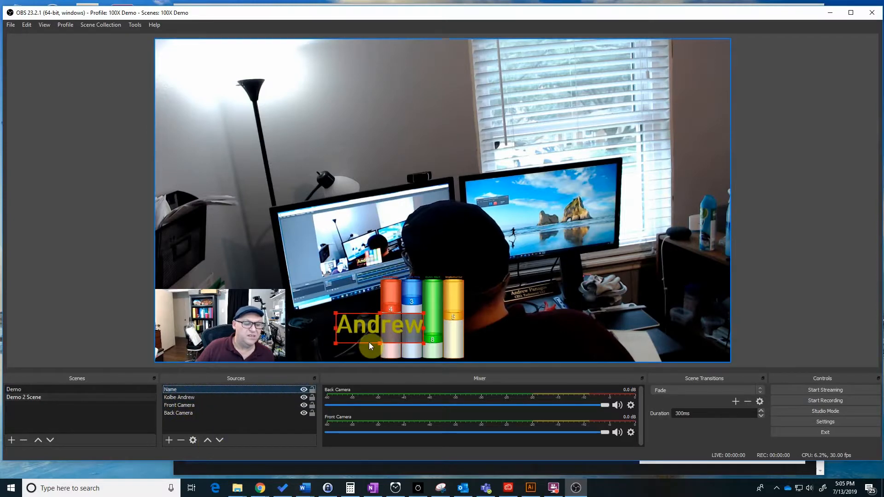
drag(367, 329, 410, 341)
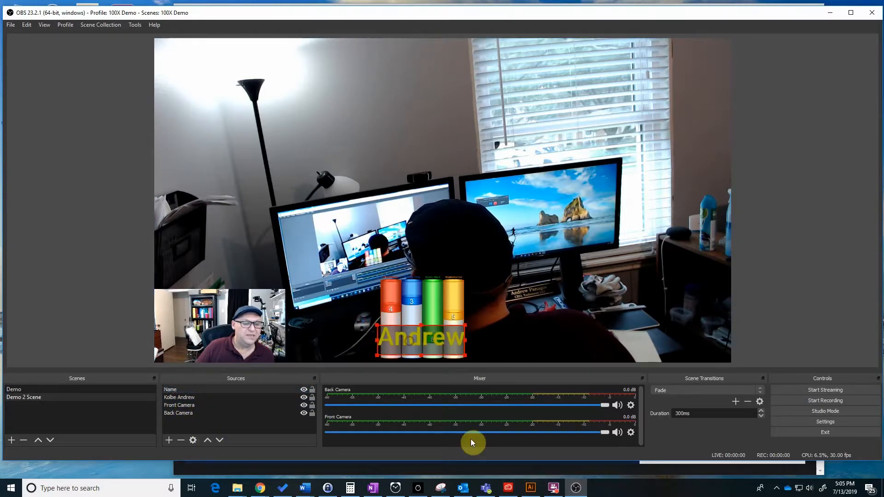
drag(463, 299, 689, 281)
drag(452, 343, 677, 319)
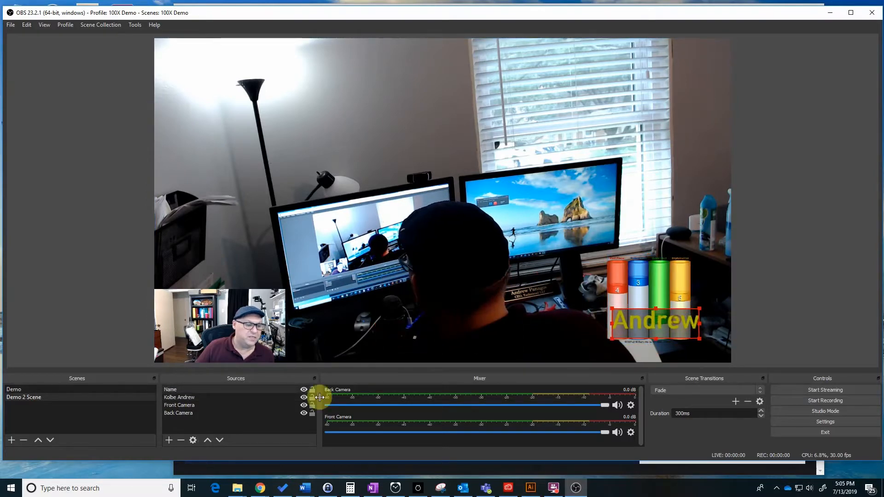
Switch between the Demo scene and Demo 2 Scene to compare their layouts, ending on Demo.
click(12, 390)
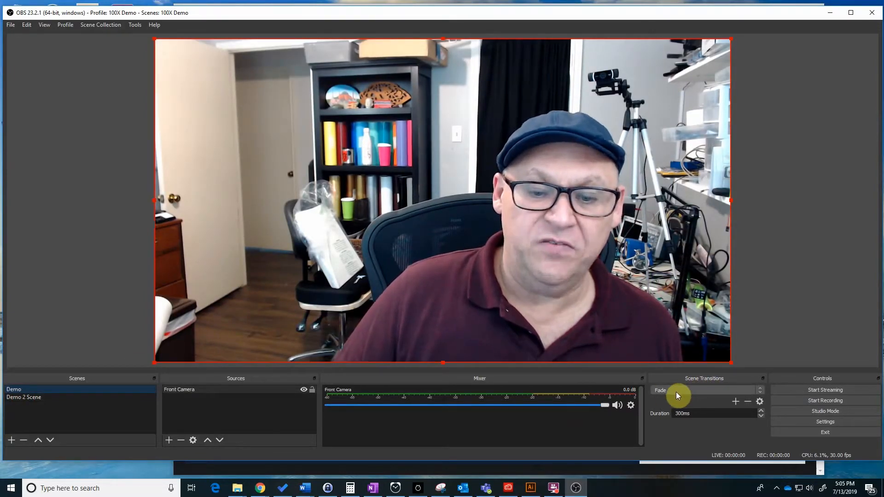
click(29, 399)
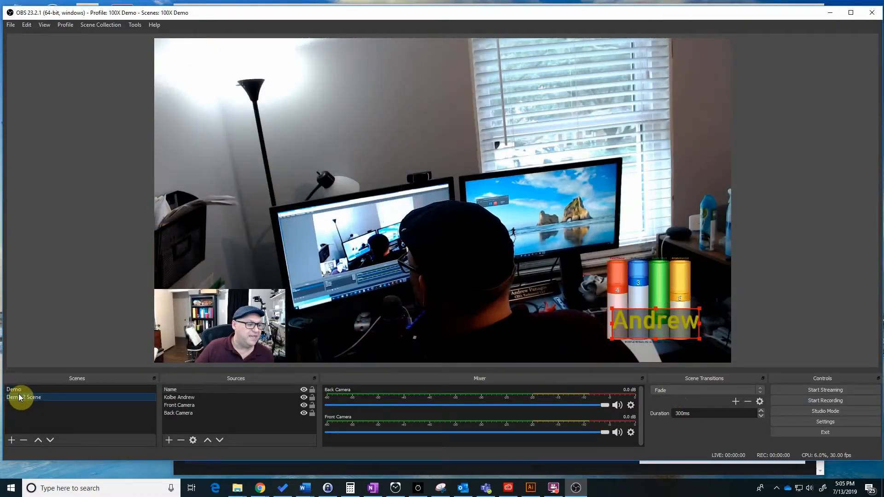
click(14, 391)
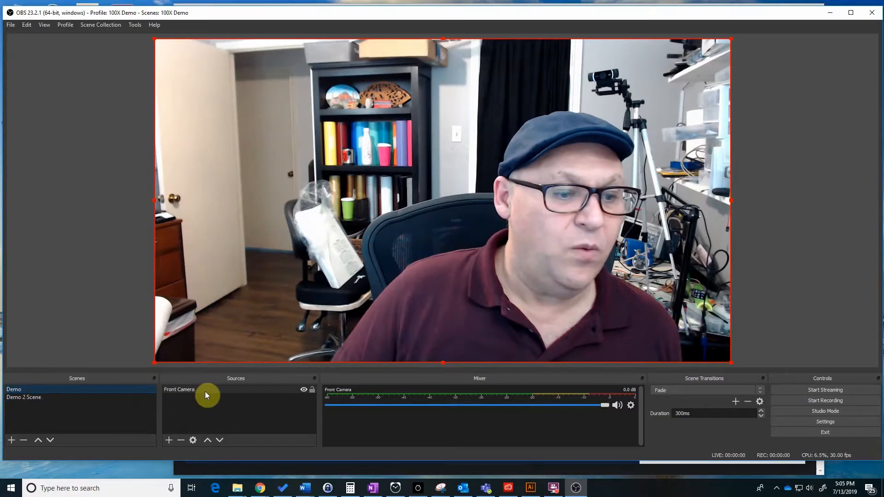
Try Studio Mode by previewing Demo 2 Scene and transitioning it to the program output, and return to the normal view.
click(832, 410)
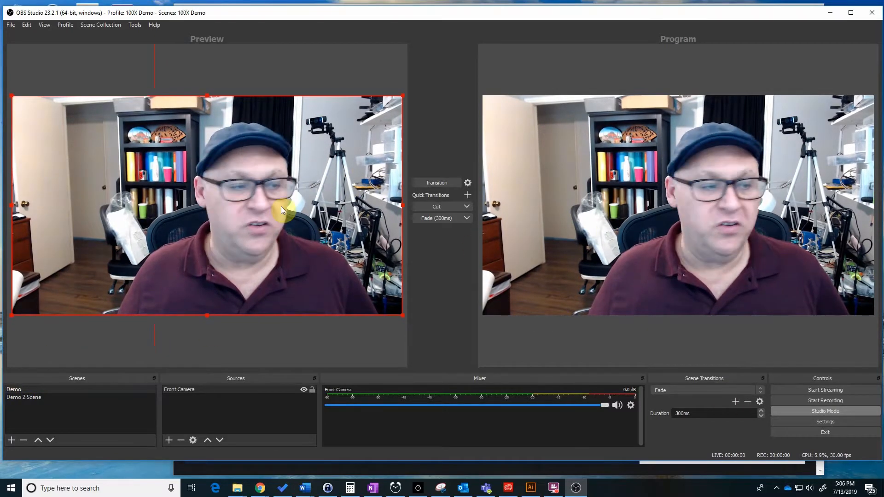
click(32, 398)
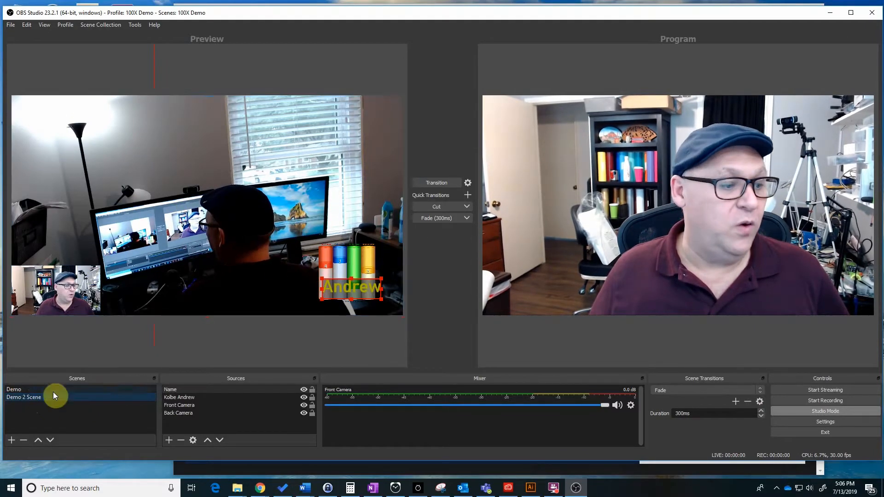
click(18, 391)
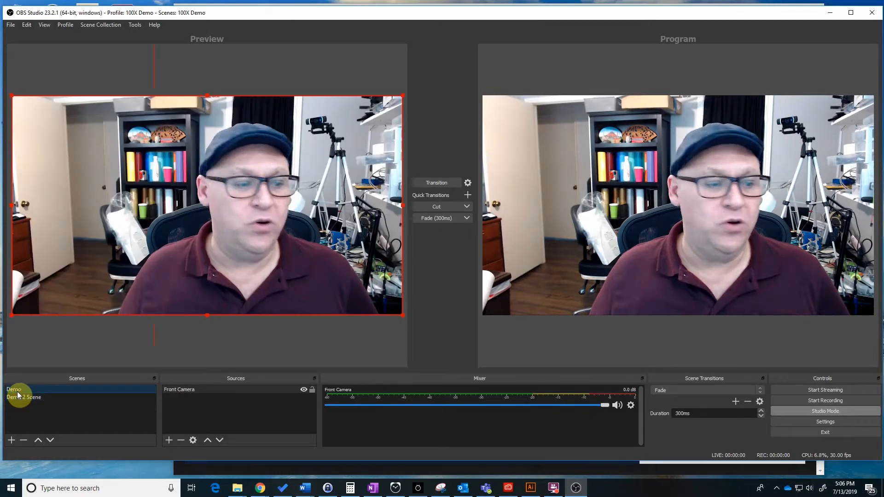
click(18, 397)
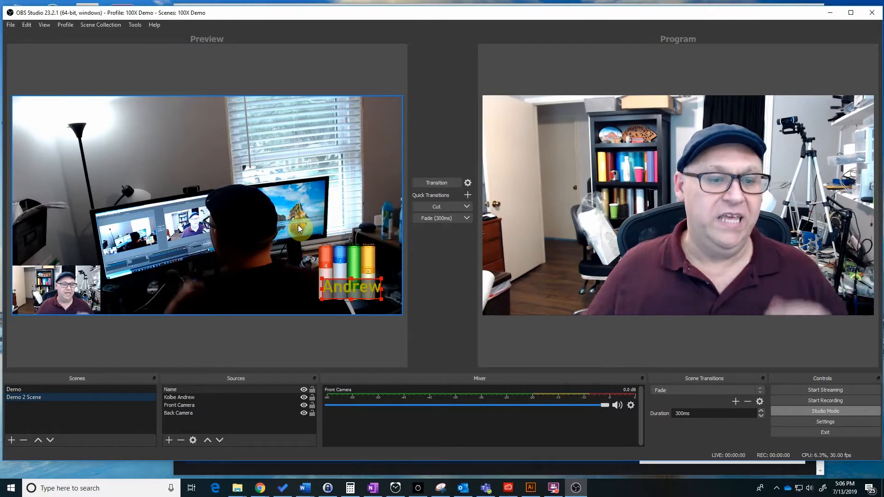
click(436, 181)
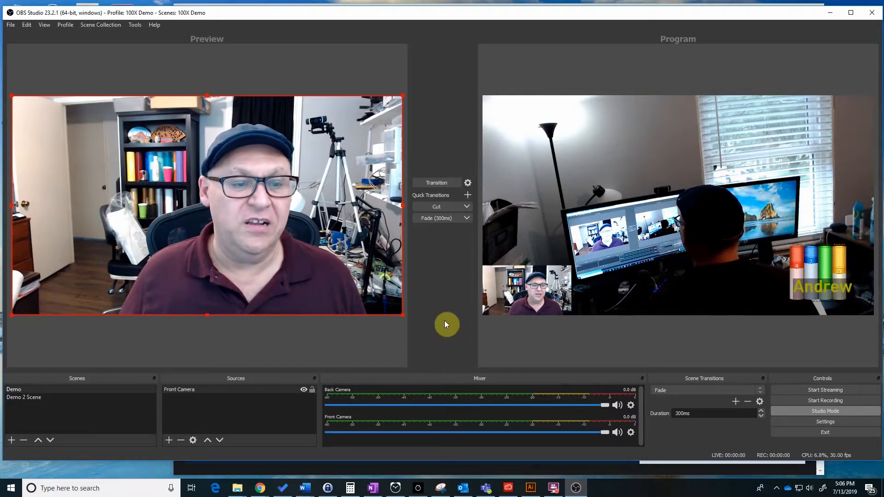
click(797, 411)
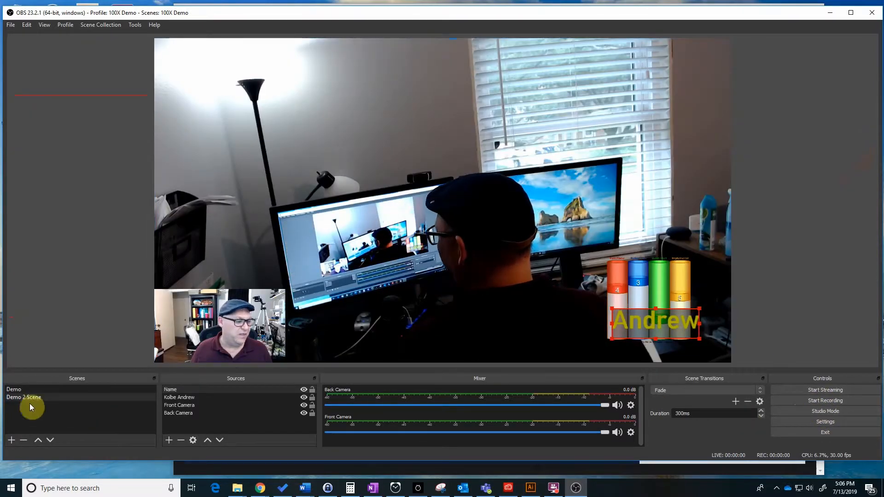
Add an Audio Input Capture source named "Micorophone" to the Demo scene.
click(17, 390)
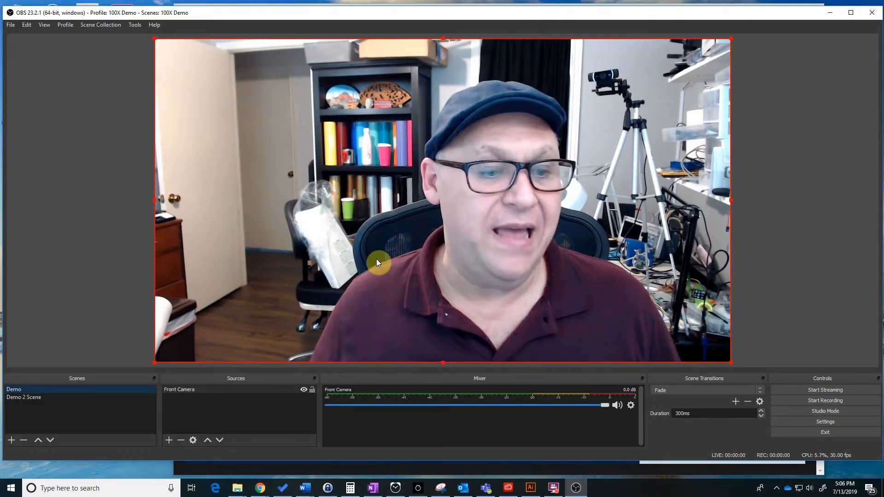
click(172, 439)
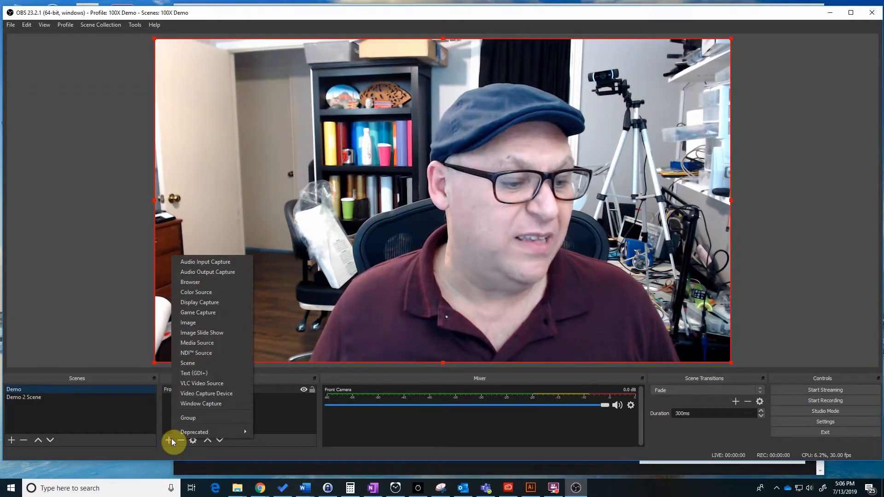
click(209, 261)
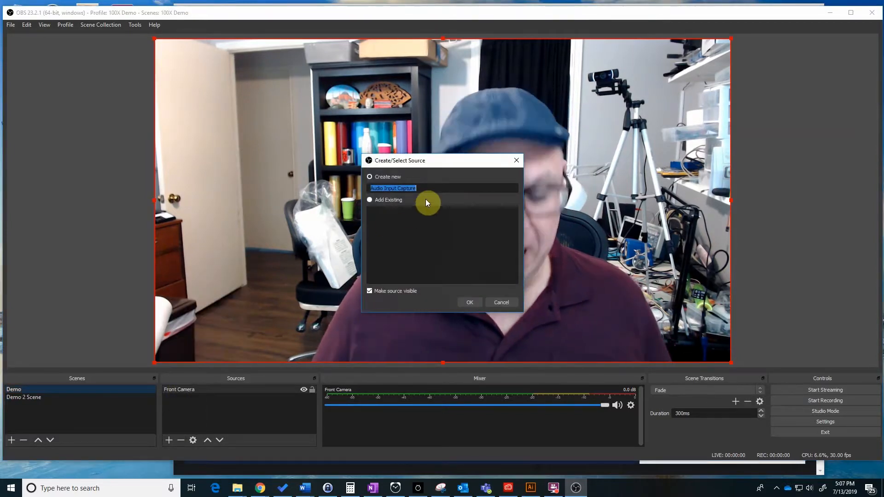
text(Micorophone)
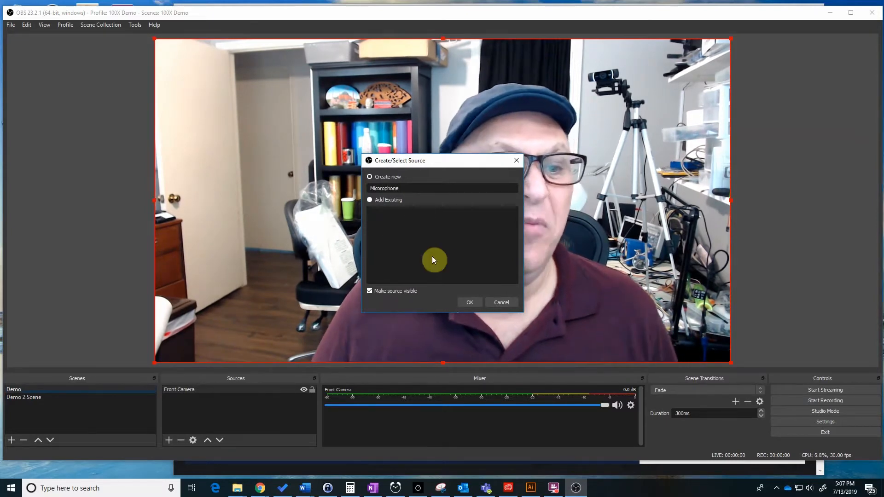
click(469, 302)
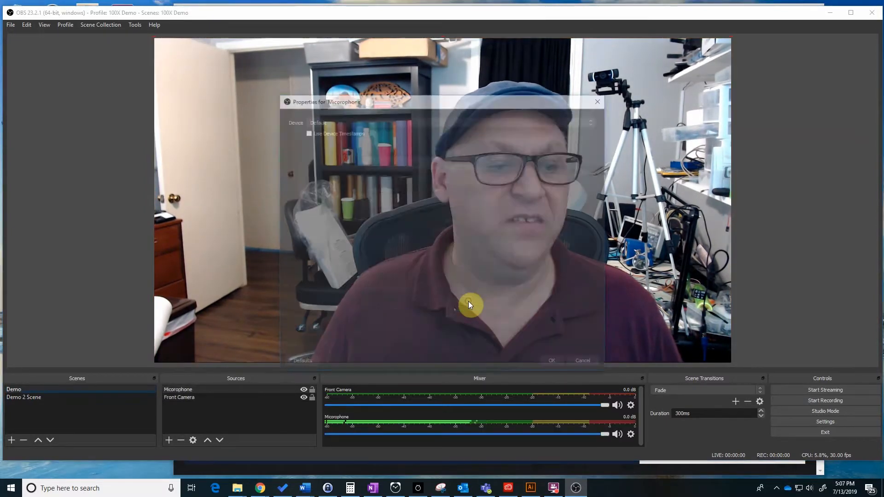
Set the audio source's device to Microphone (Yeti Stereo Microphone) and apply its properties.
click(406, 120)
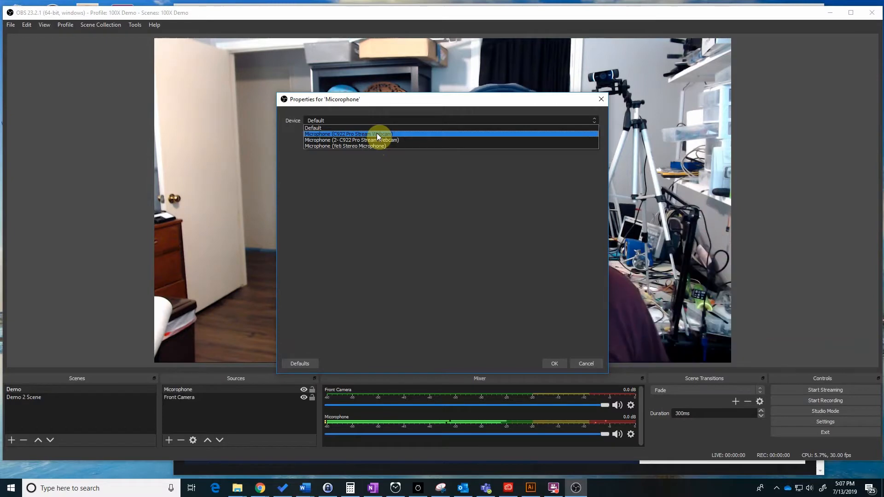
click(322, 145)
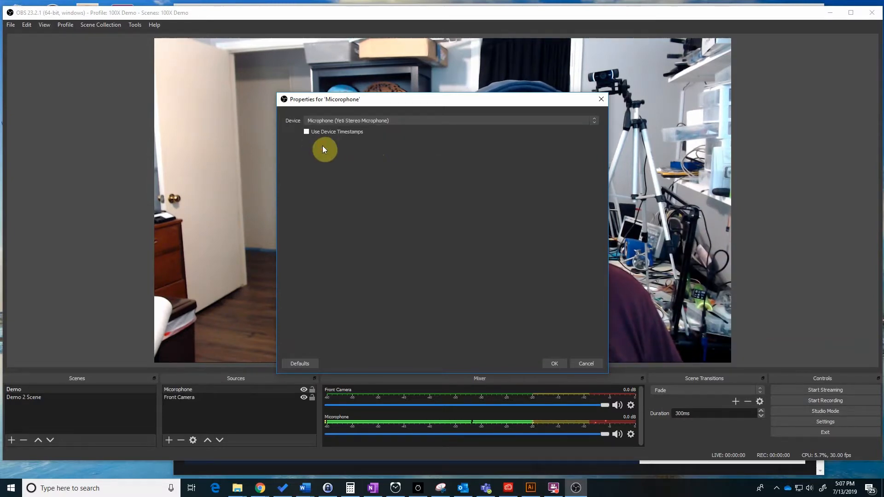
click(553, 365)
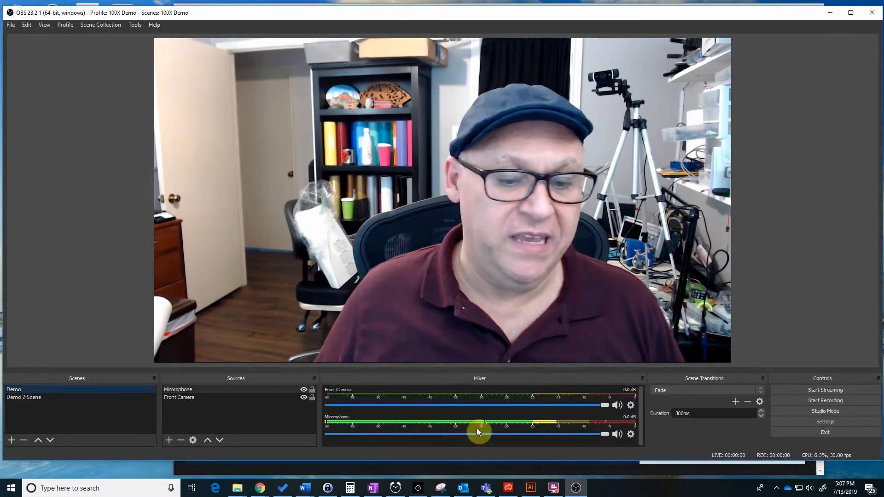
Try the Micorophone source's volume control in the mixer, and mute and unmute the source.
mouse_move(605, 435)
mouse_down()
mouse_move(457, 433)
mouse_move(611, 435)
mouse_up()
click(616, 435)
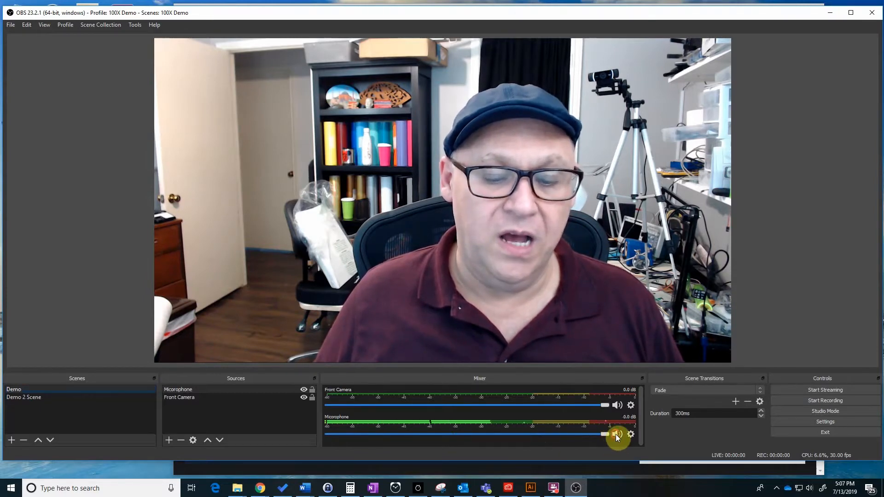
click(617, 434)
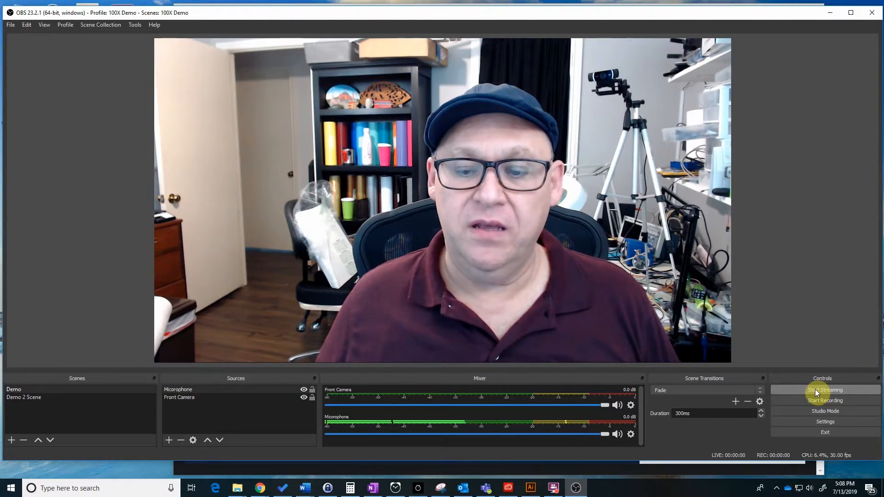
Switch to Chrome to review the Facebook Live stream setup for the 100X Acceleration group, and return to OBS Studio.
mouse_move(261, 488)
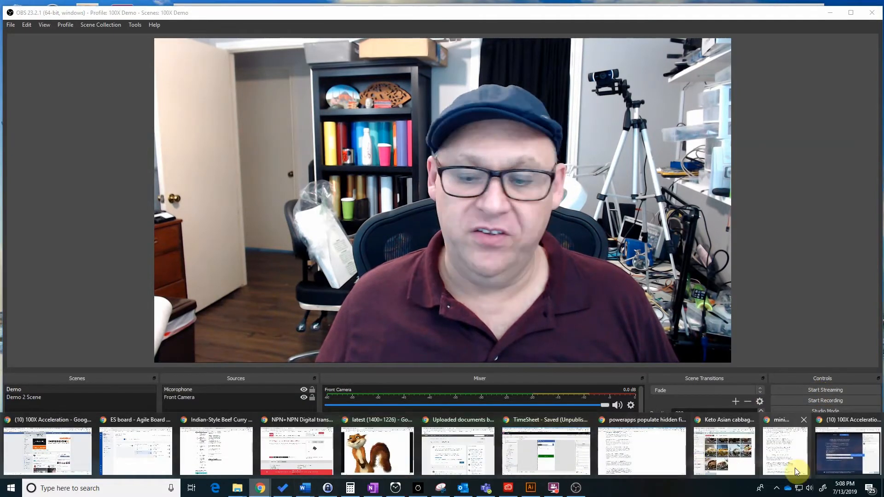
click(842, 458)
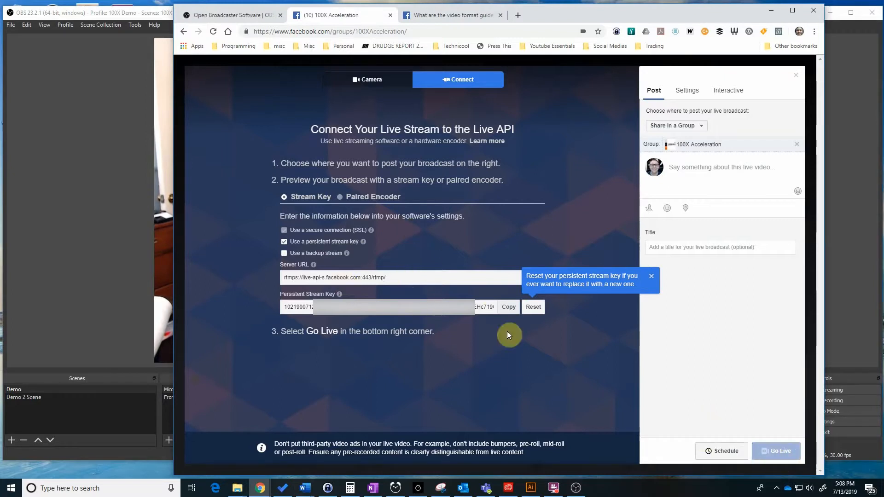
click(155, 16)
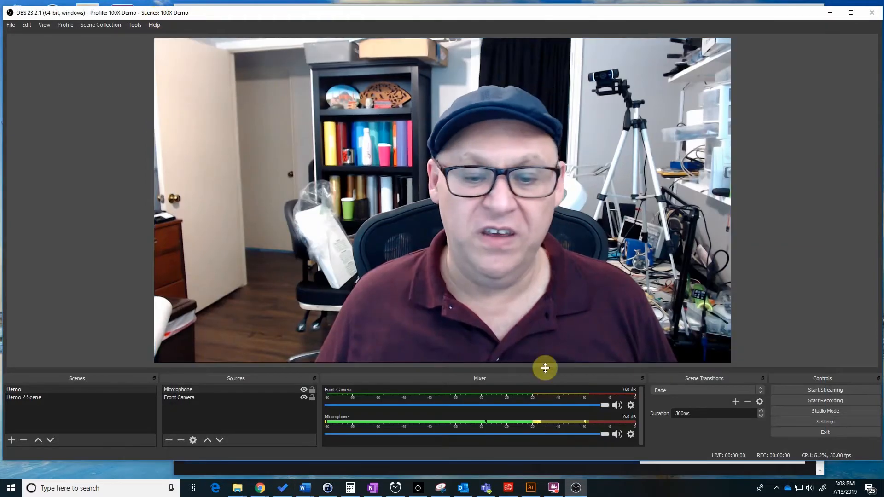
Start streaming, and describe the live video as "Demo" on the Facebook Live page in Chrome.
click(798, 395)
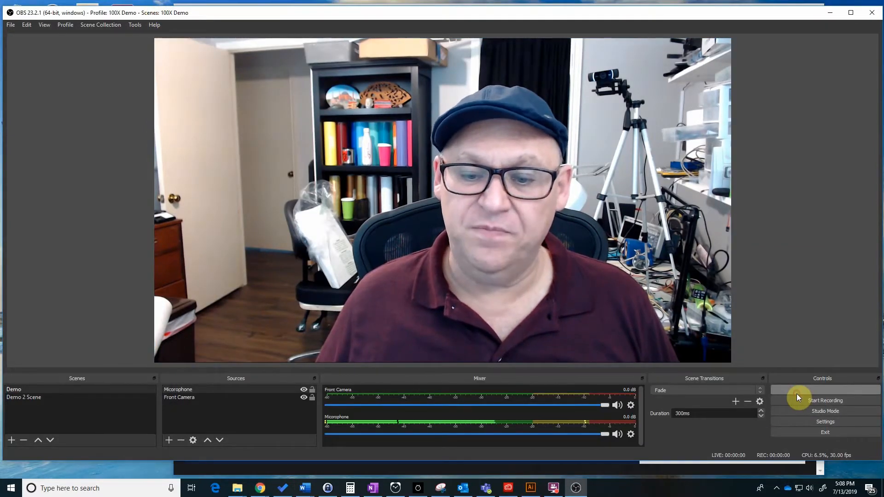
mouse_move(261, 488)
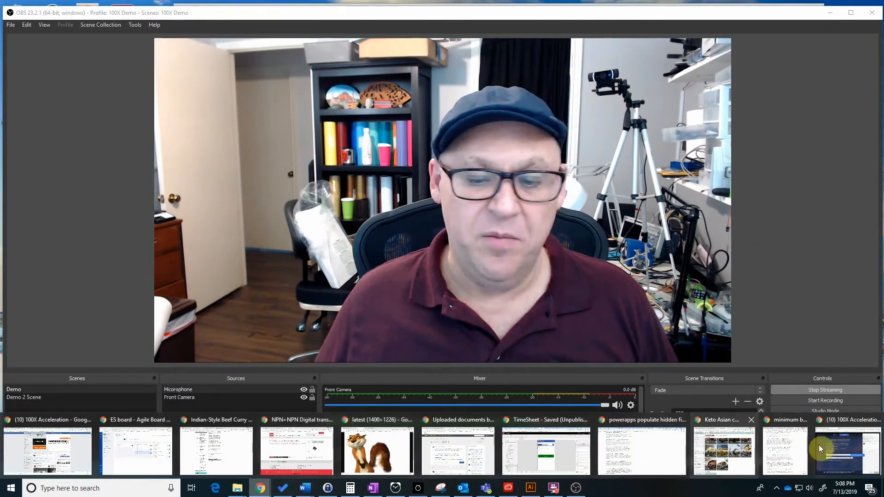
click(842, 447)
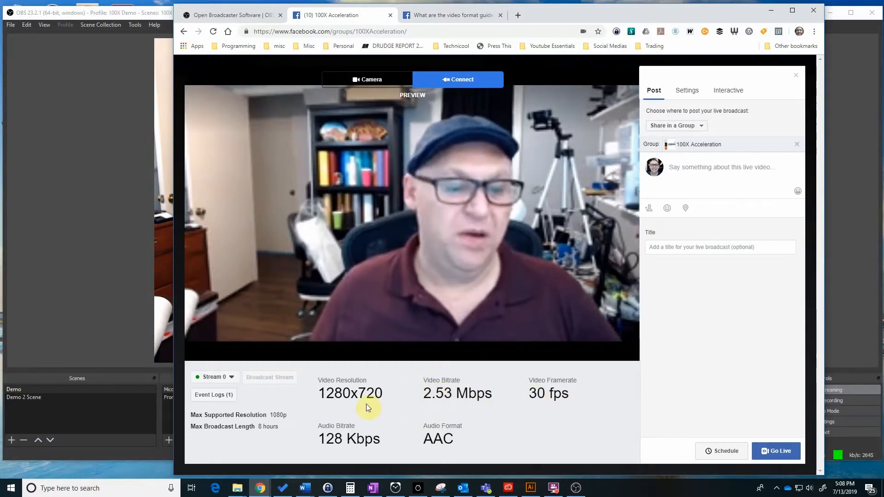
click(696, 167)
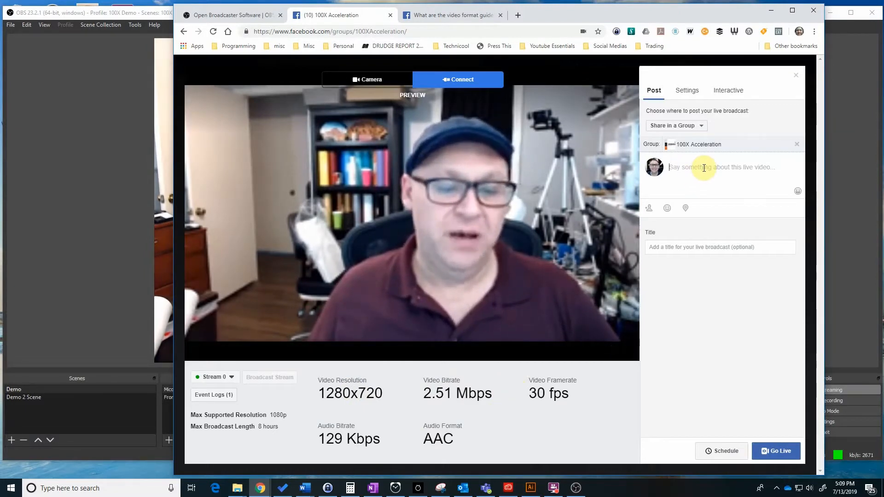
text(Demo)
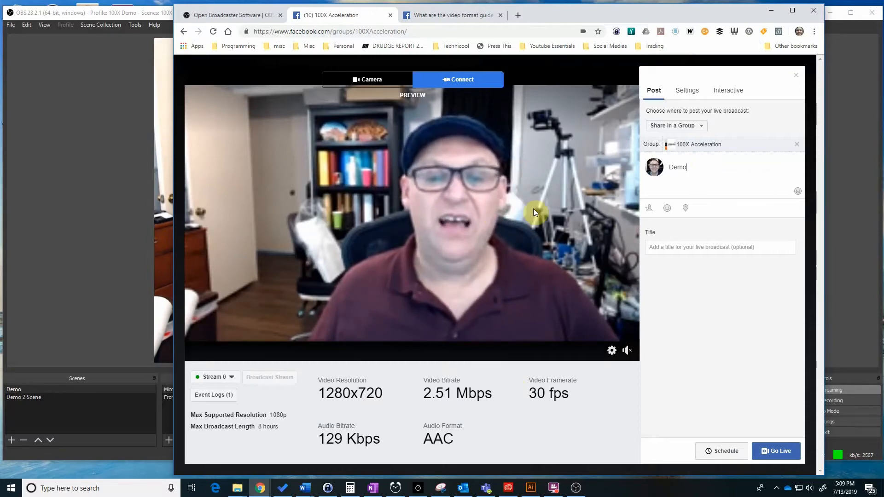
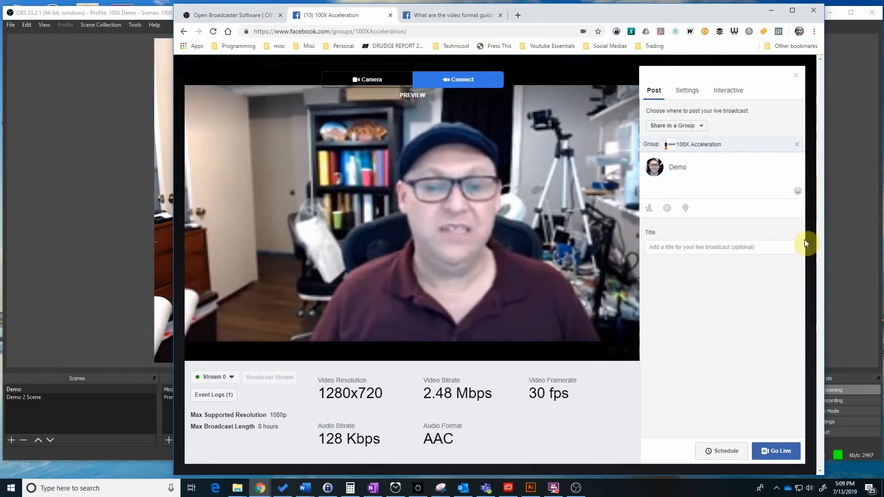
Stop the stream in OBS Studio, and check the Facebook Live page in Chrome before returning to OBS Studio.
click(845, 240)
click(806, 390)
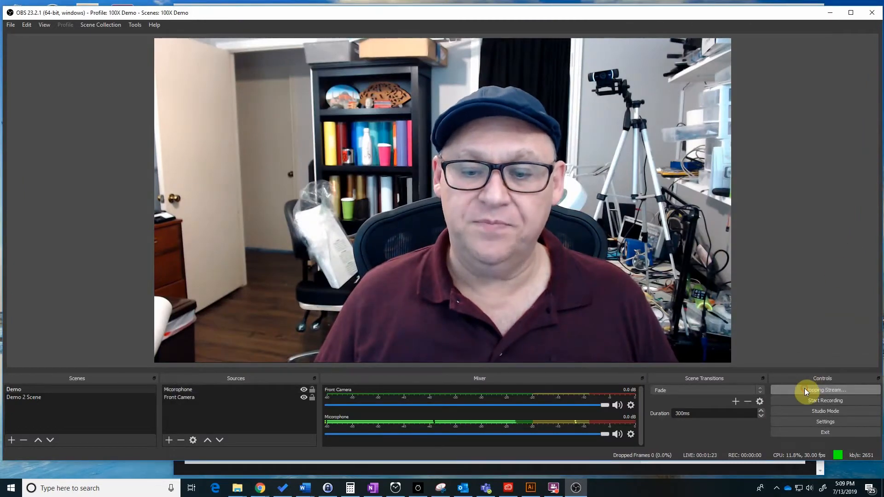
mouse_move(260, 488)
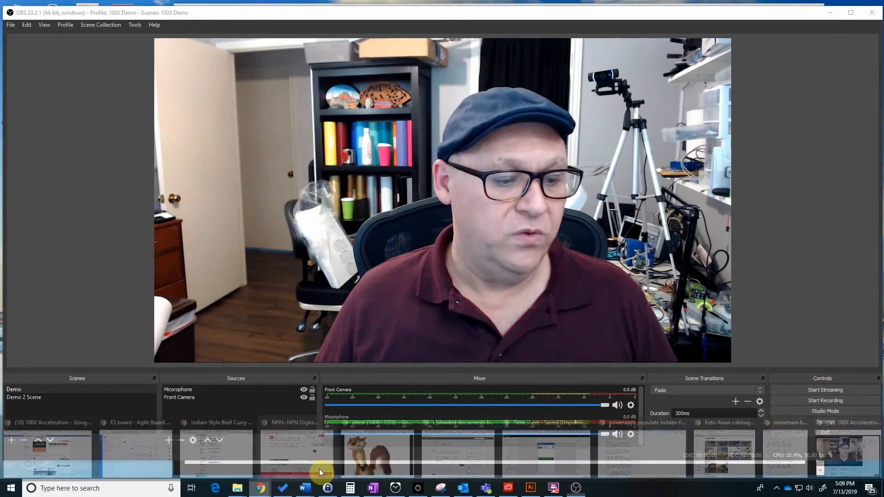
click(841, 453)
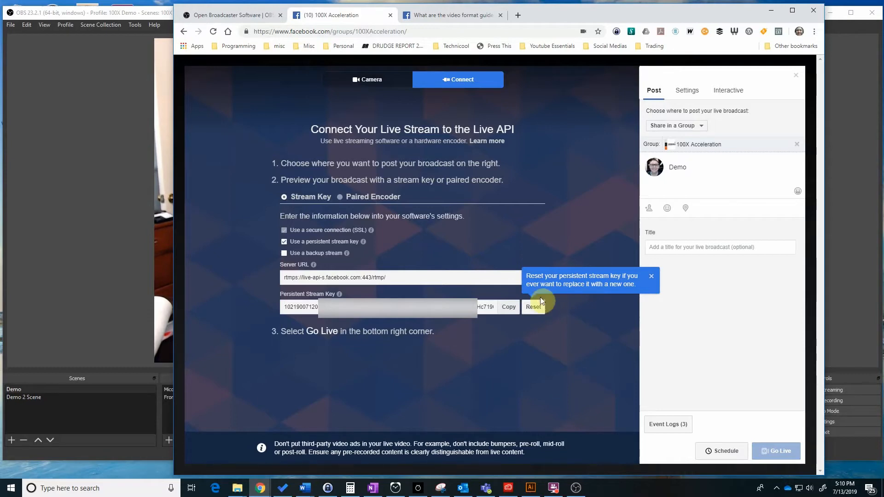
click(834, 274)
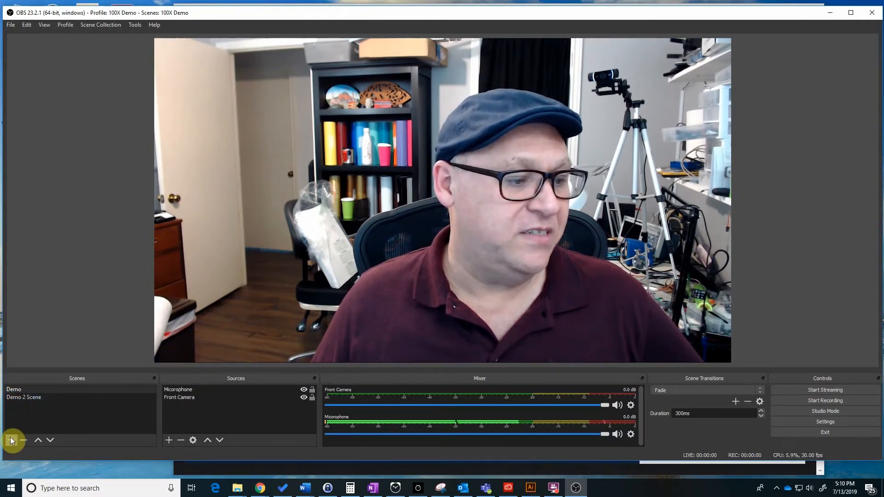
Add a scene named "Intro" and move it above the Demo scene in the scene order.
click(17, 399)
click(15, 391)
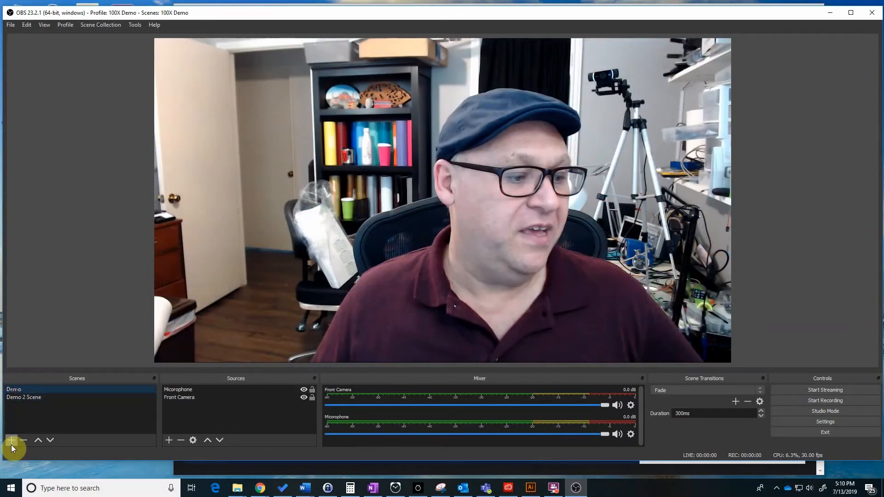
click(11, 440)
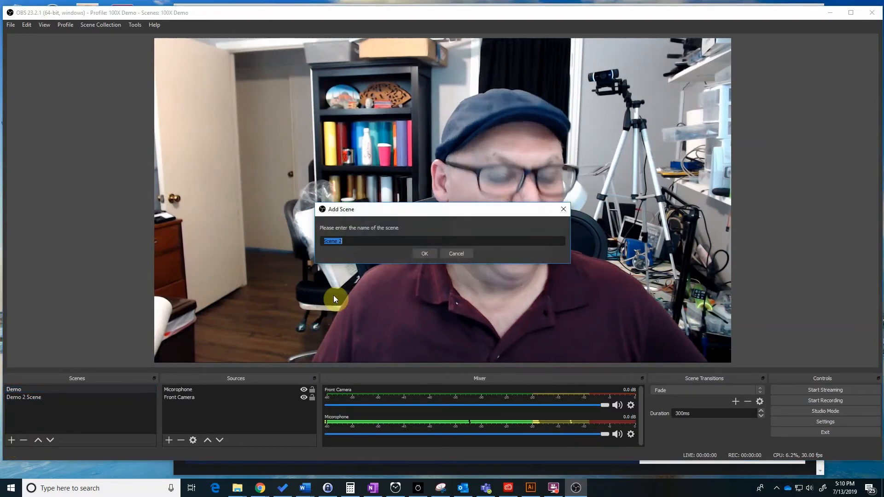
text(Intro)
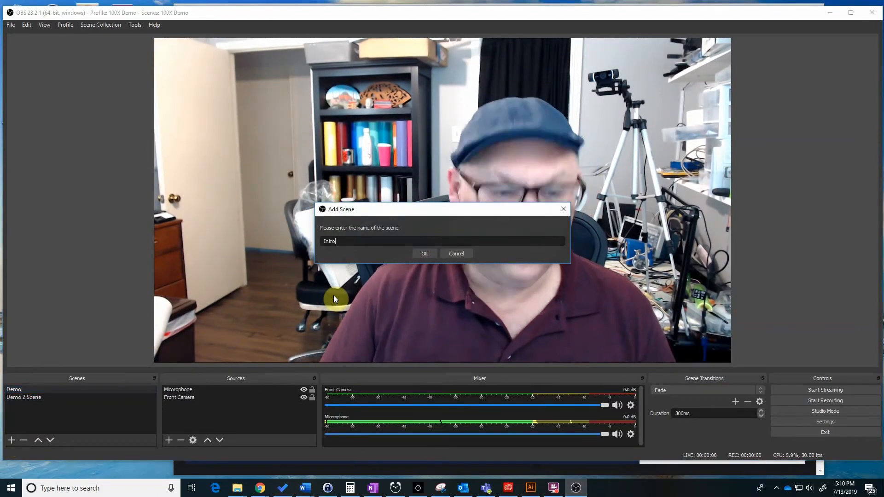
click(424, 255)
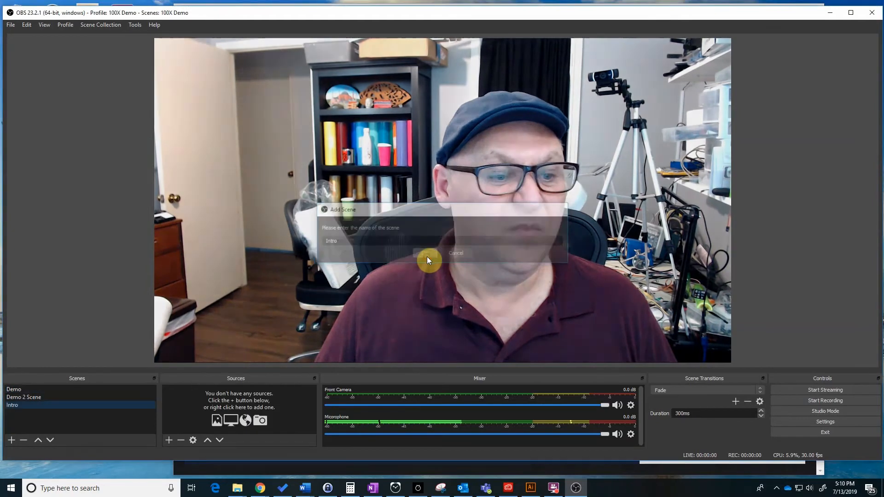
click(40, 443)
click(40, 442)
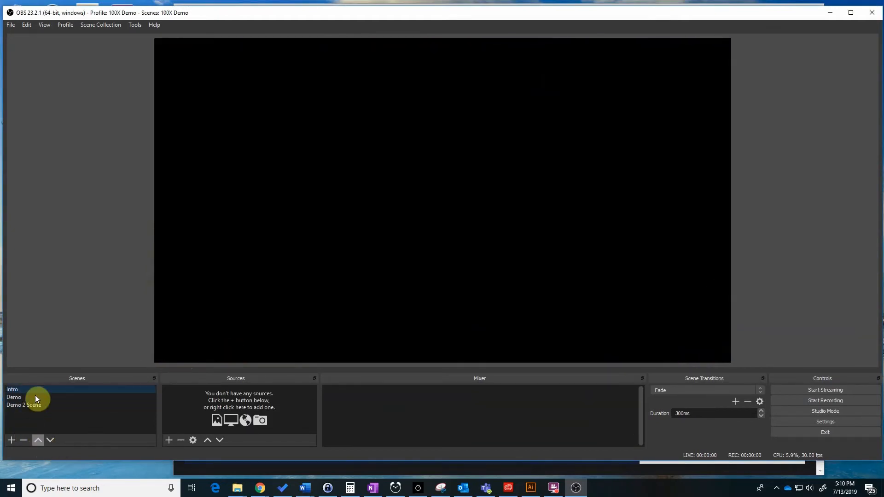
Add a new Image source named "Intro Image" to the Intro scene.
click(169, 440)
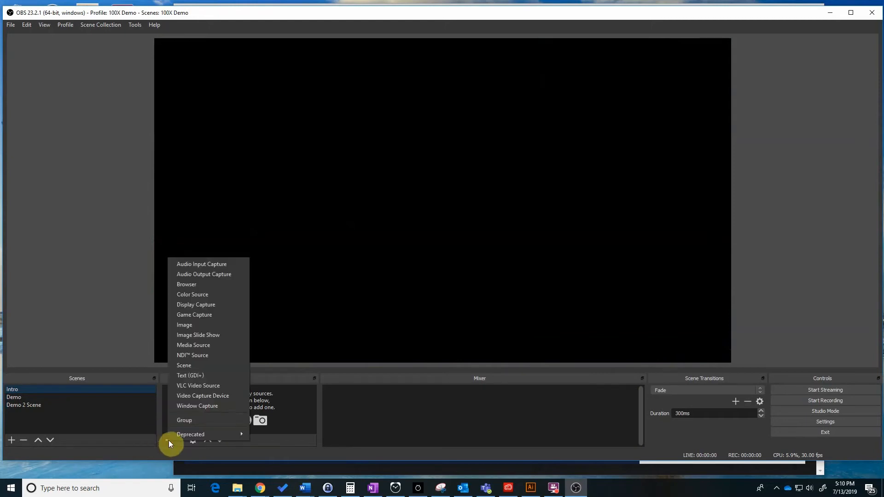
click(182, 327)
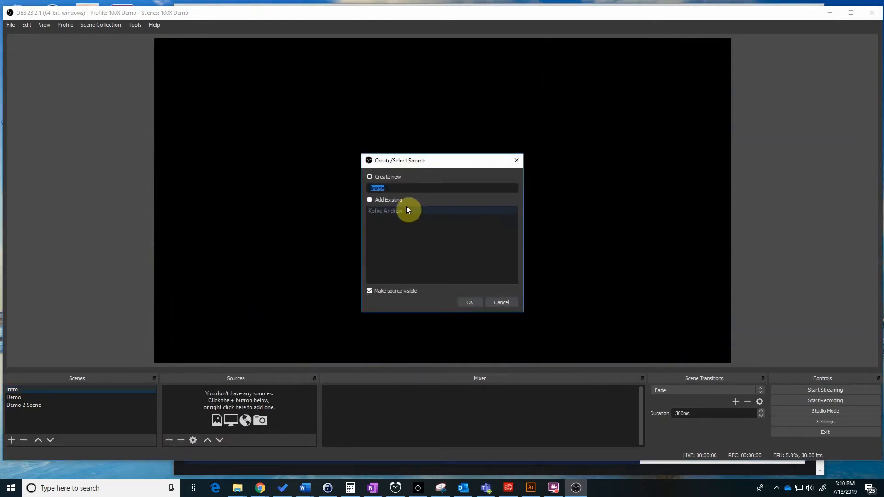
text(F)
text(Intro)
text( Image)
click(466, 302)
Load front_page.png from the 100x images folder as the Intro Image file and apply the source's properties.
click(582, 298)
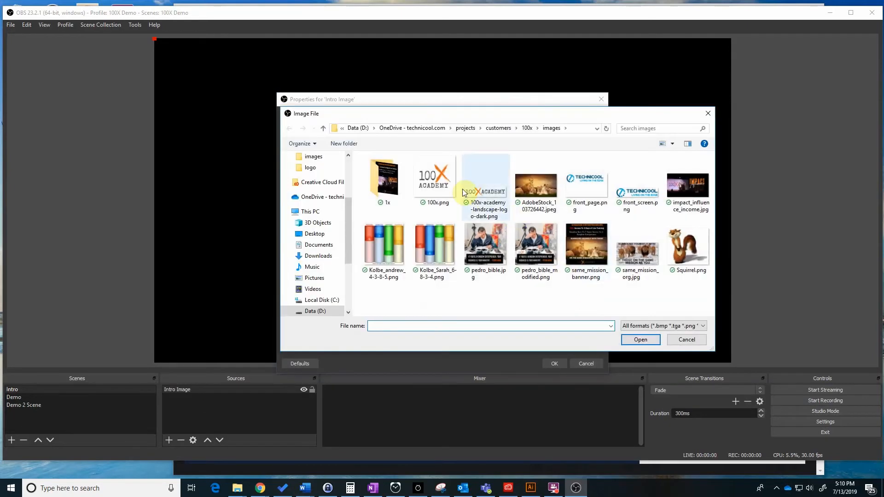
click(592, 201)
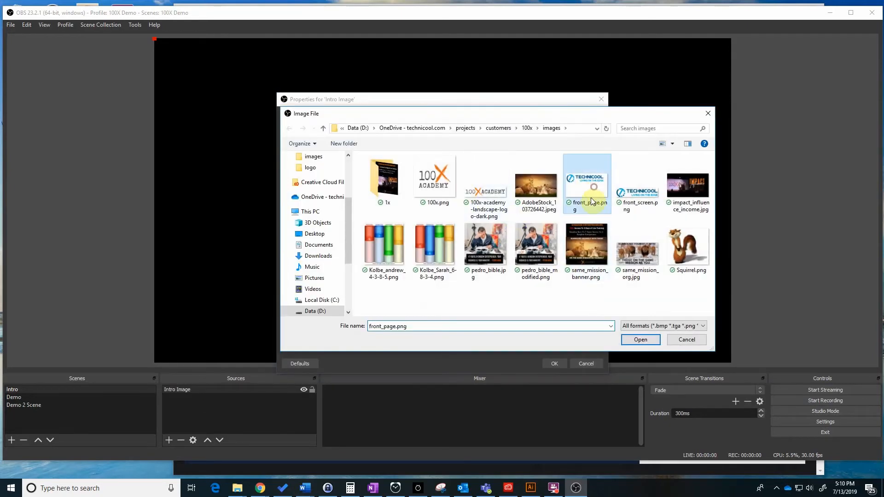
click(643, 343)
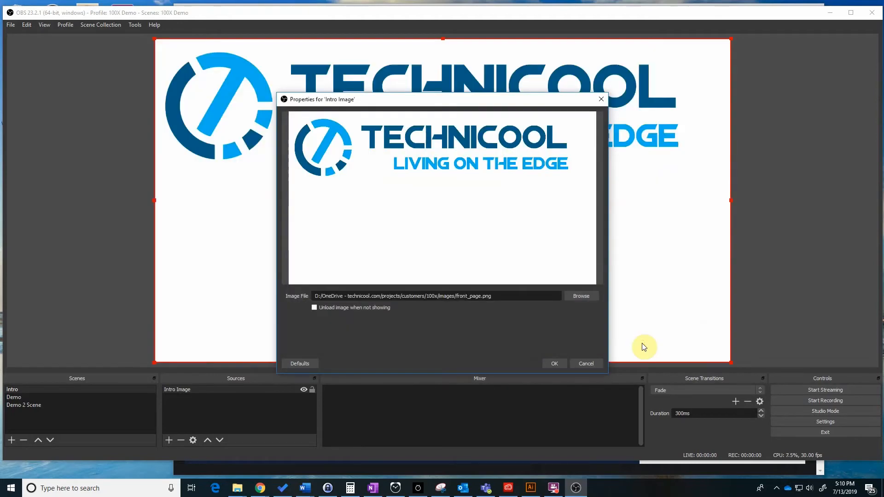
click(557, 364)
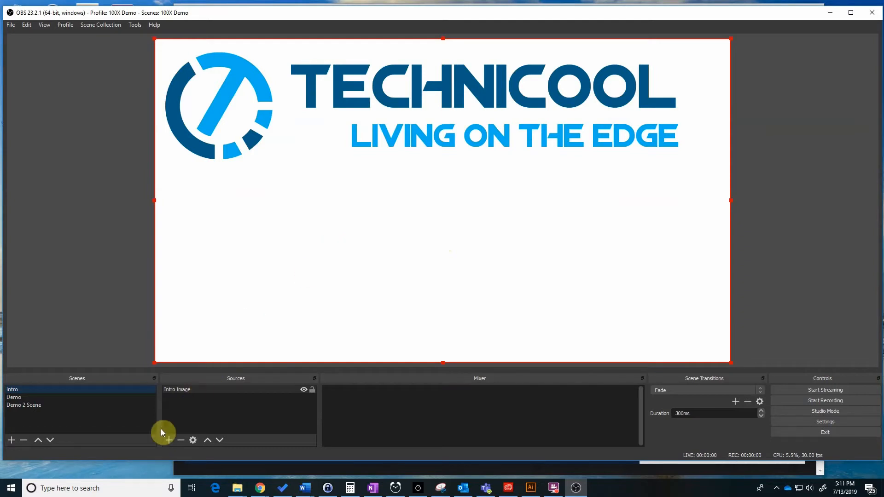
Add a Text (GDI+) source named "Demo Text" to the Intro scene with the text "OBS Demo".
click(167, 440)
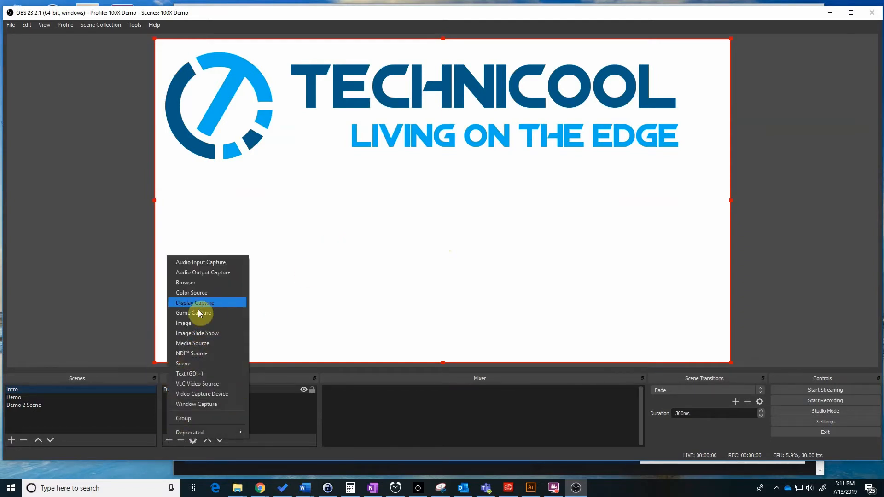
click(190, 373)
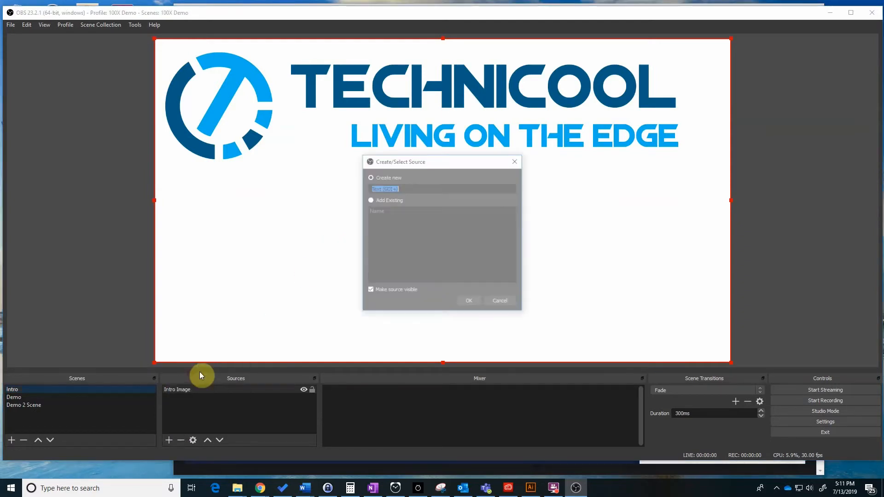
text(Demo Text)
click(464, 301)
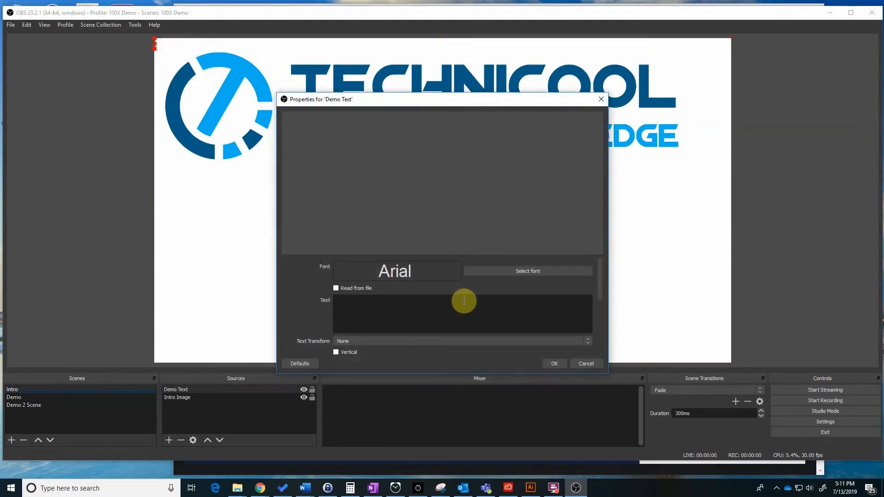
click(440, 304)
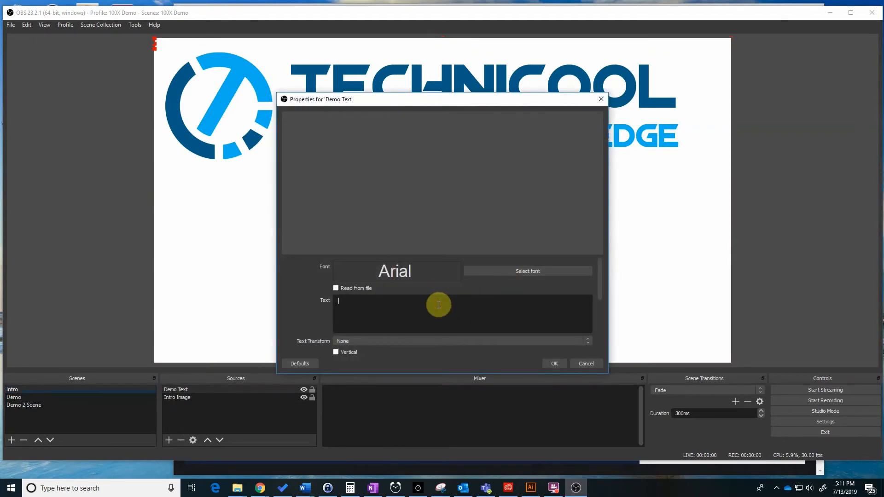
text(OBS)
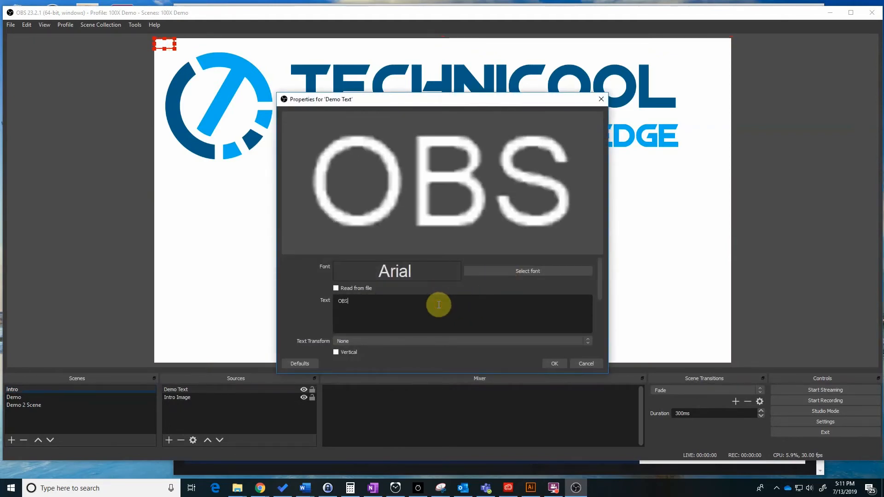
text( Demo)
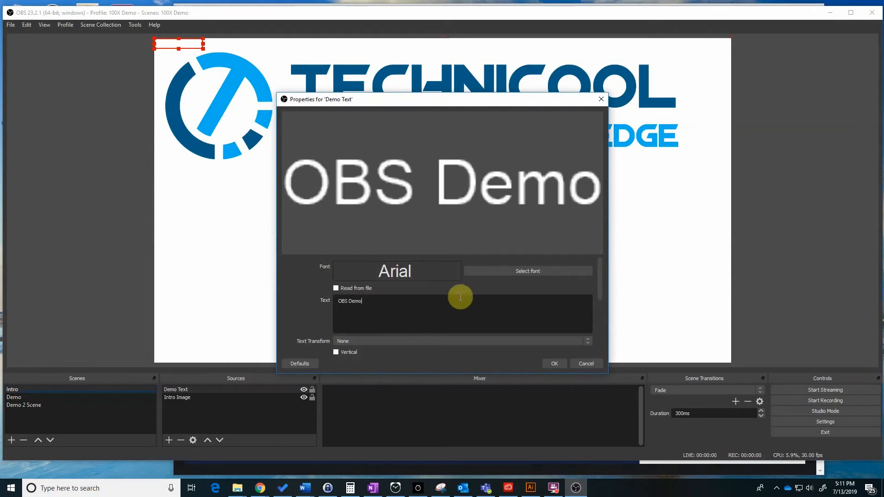
Set the Demo Text font to Broadway Regular at size 72.
click(470, 271)
scroll(420, 230, down, 10)
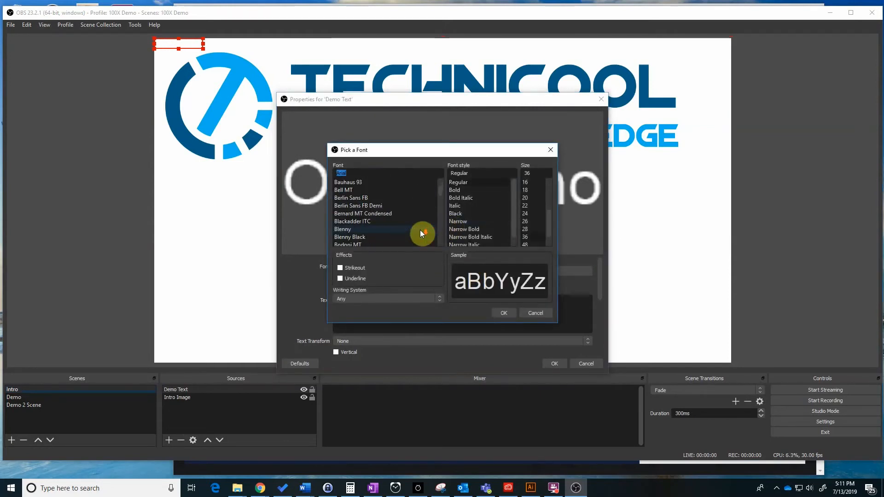
click(368, 222)
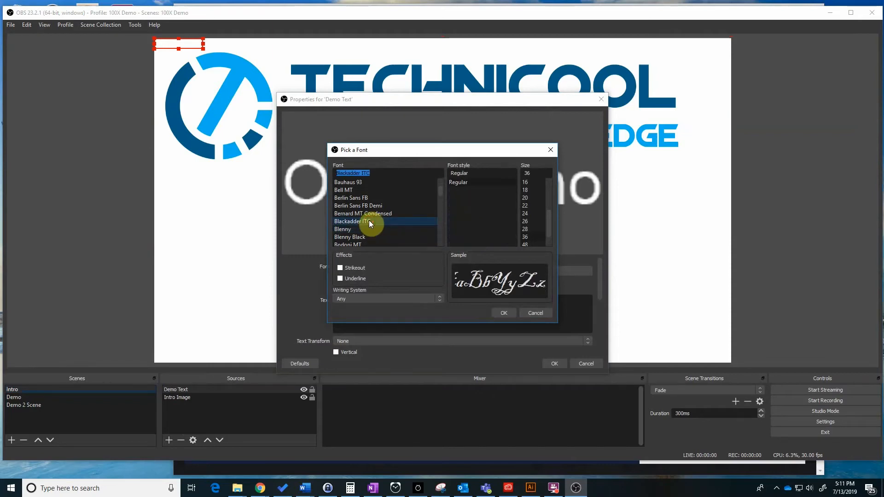
scroll(385, 216, down, 1)
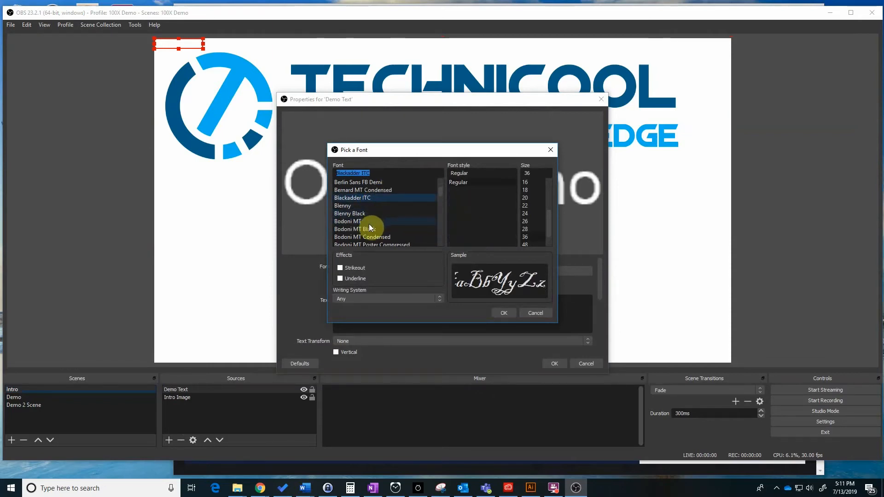
click(373, 230)
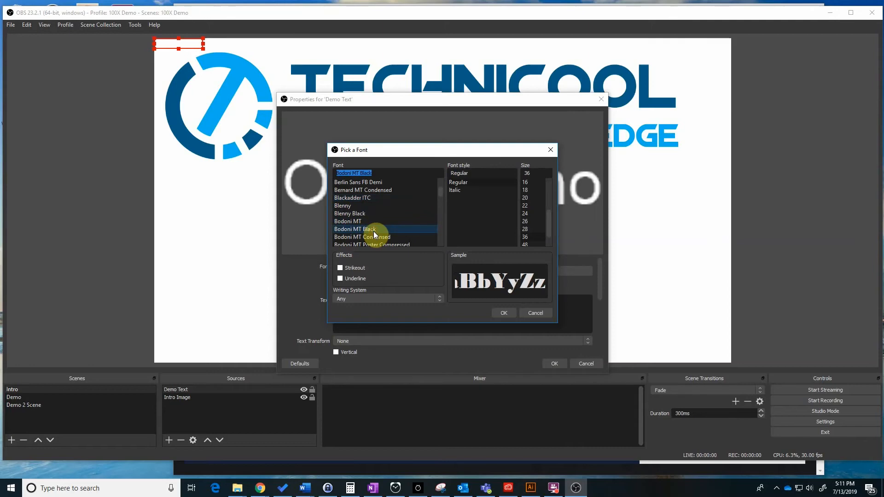
scroll(392, 214, down, 4)
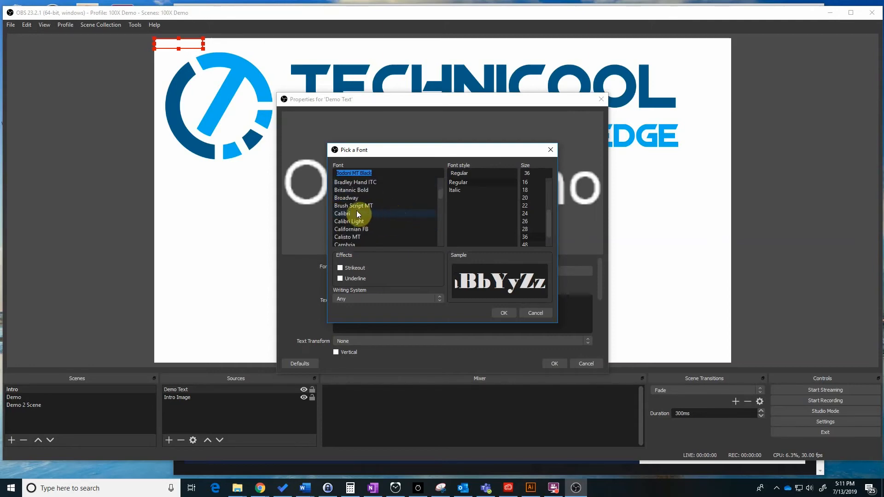
click(350, 201)
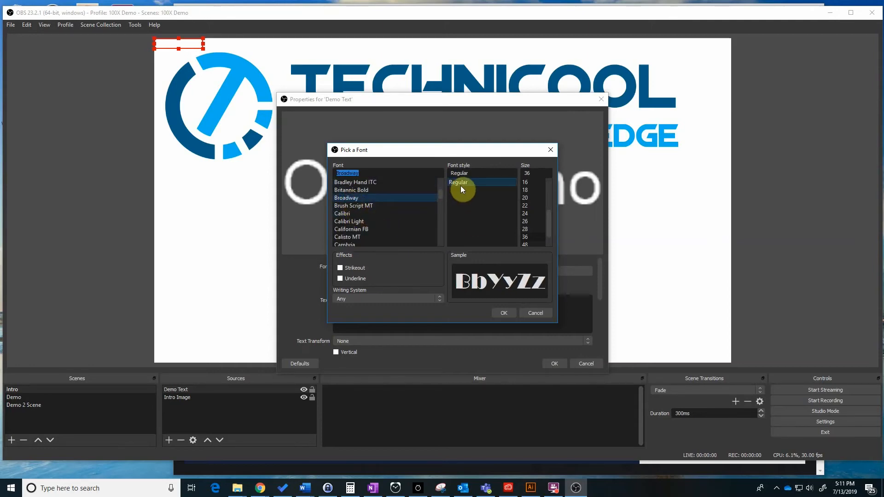
click(551, 234)
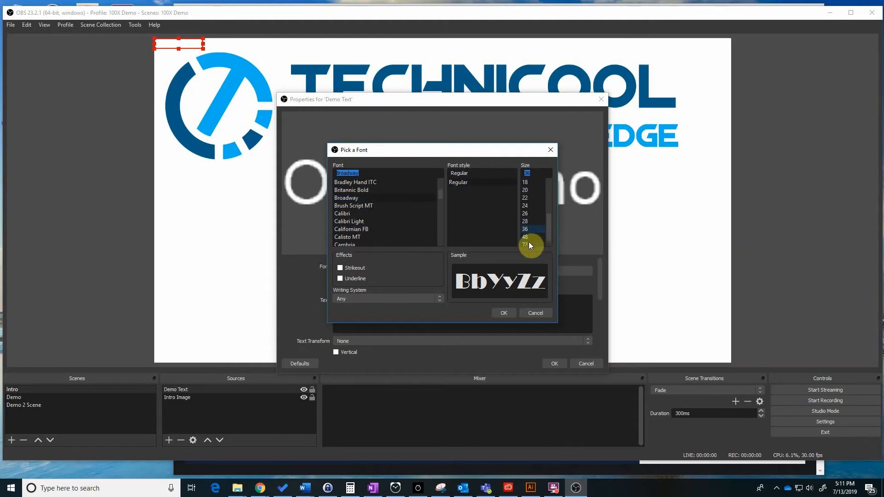
click(504, 312)
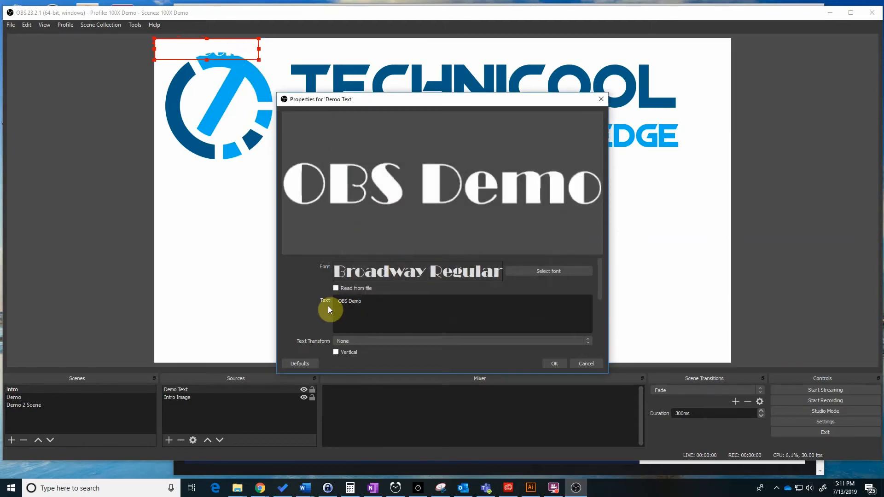
Set the Demo Text color to black (#000000) and apply the source's properties.
scroll(296, 292, down, 2)
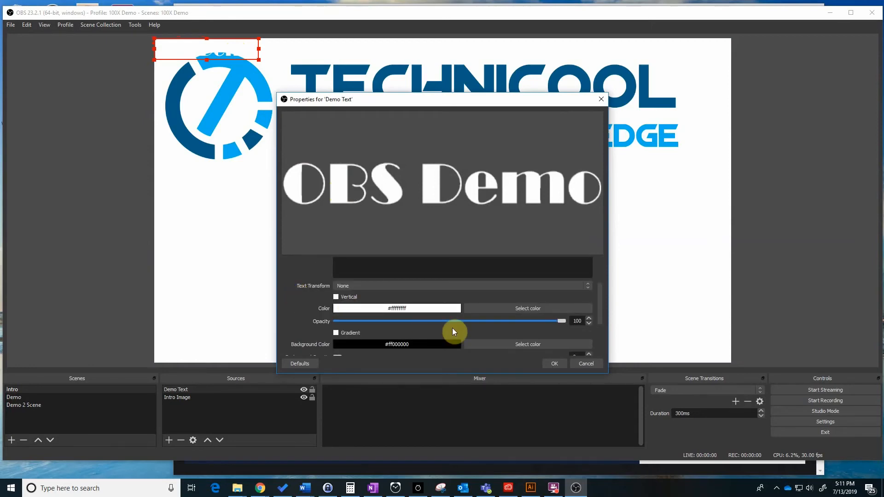
click(506, 311)
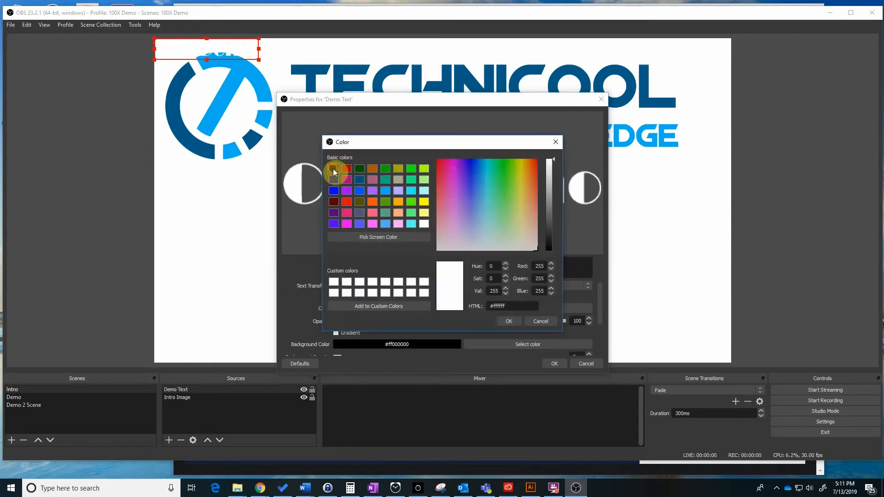
click(334, 170)
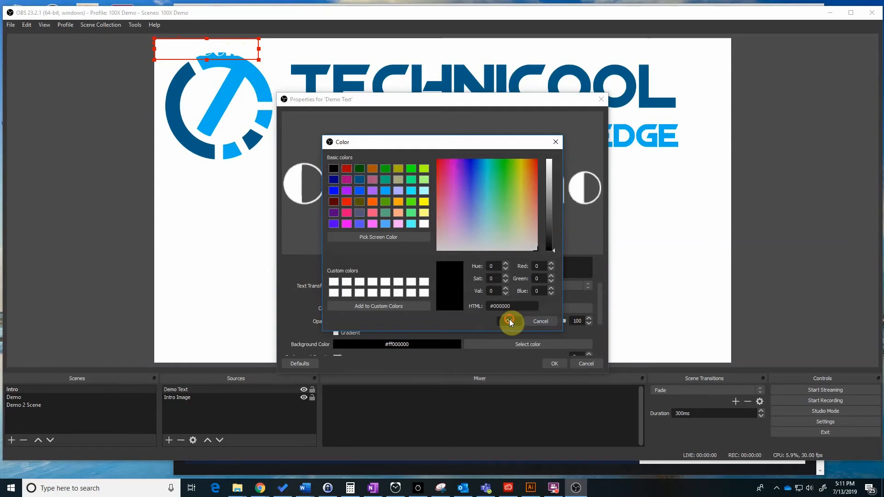
click(509, 320)
scroll(307, 305, down, 3)
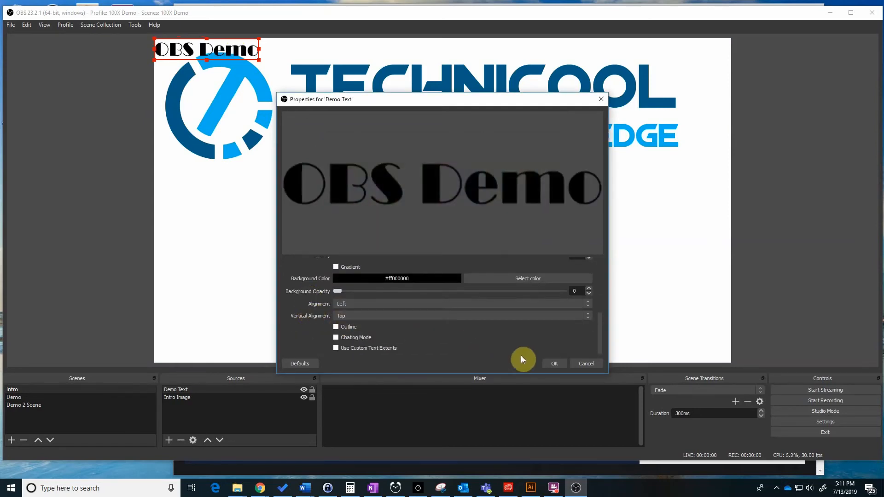
click(550, 363)
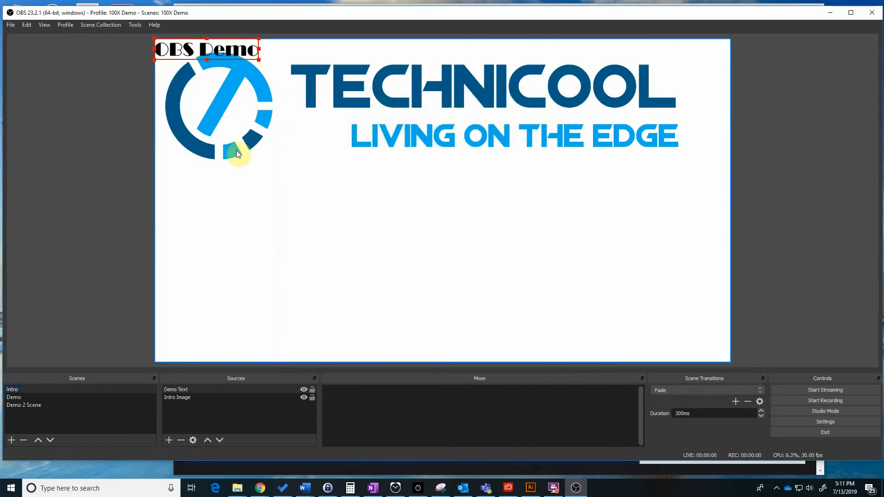
Enlarge the OBS Demo text to roughly twice its size and place it centred in the empty area below the logo.
drag(201, 48, 373, 221)
drag(437, 241, 487, 260)
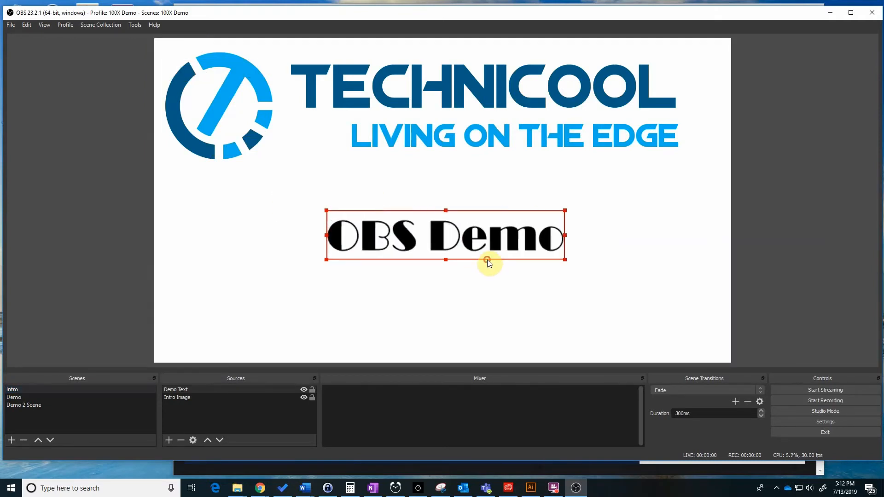
drag(435, 239, 434, 270)
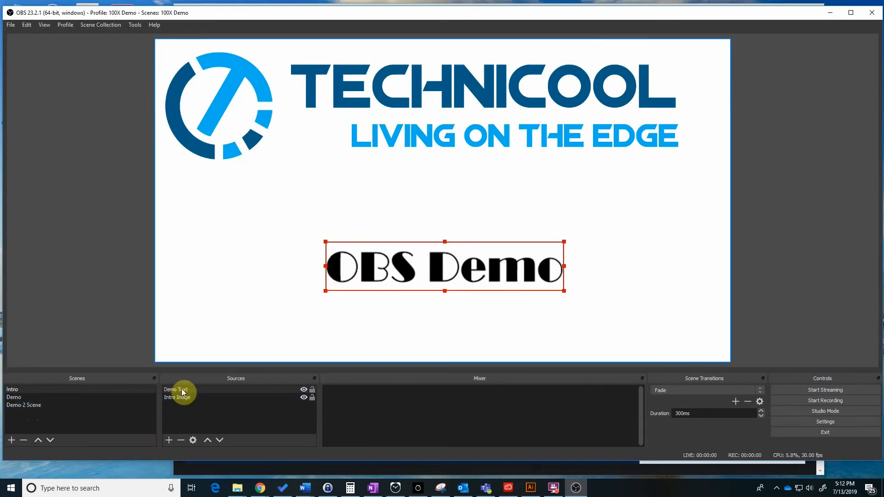
Add a Media Source named "BG Audio" to the Intro scene with RockTheDot.mp3 from the 100x images folder as its local file.
click(170, 440)
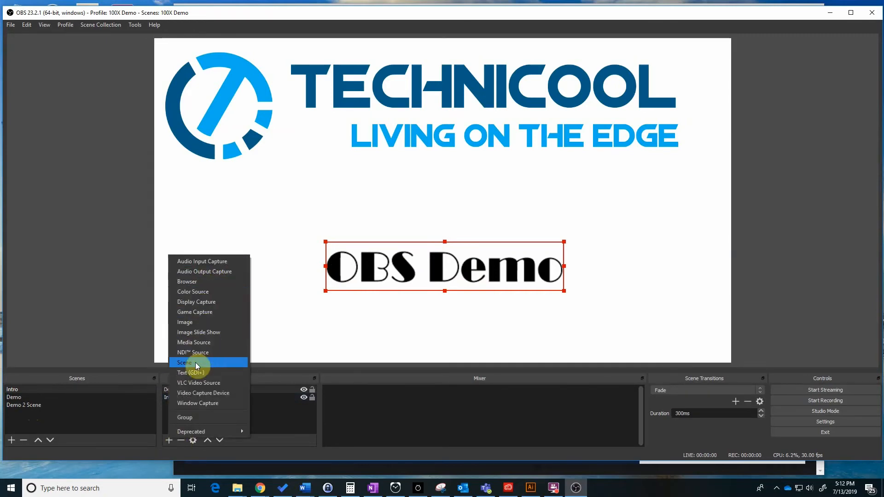
click(194, 342)
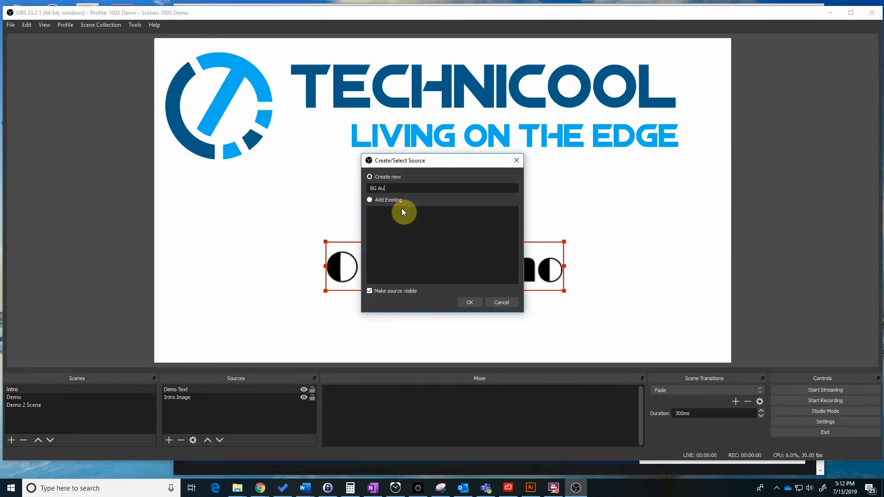
click(468, 303)
click(565, 294)
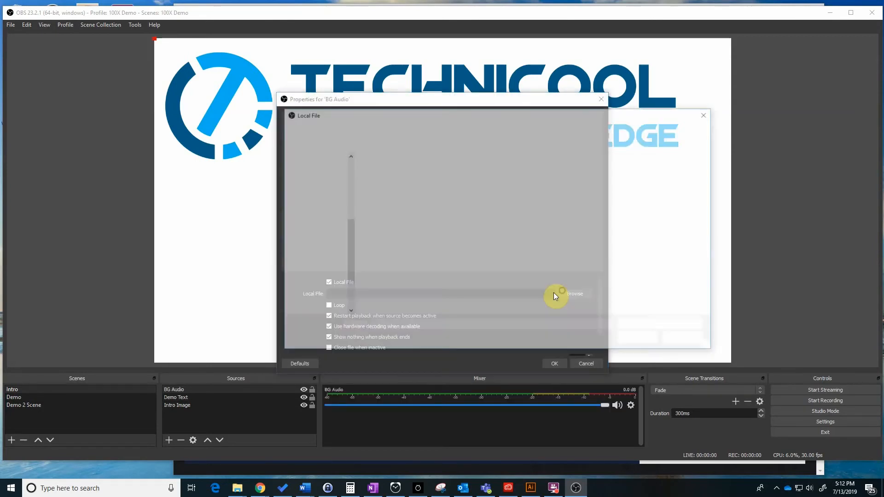
click(395, 180)
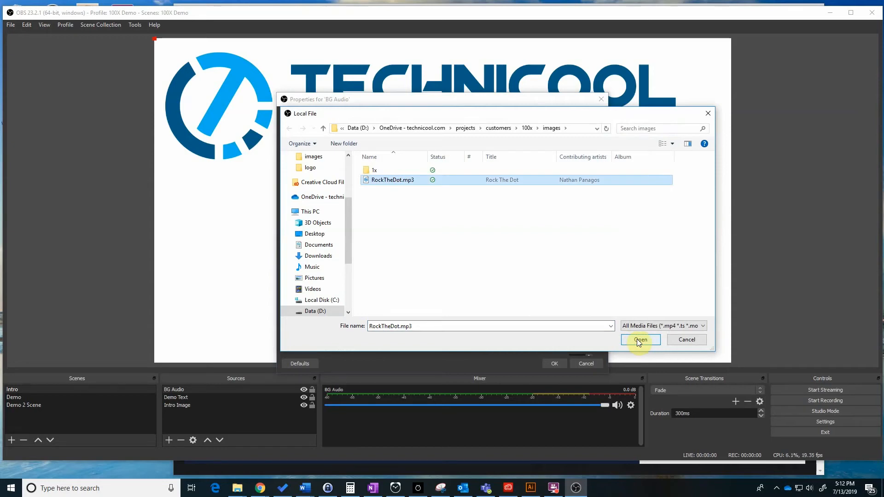
click(639, 339)
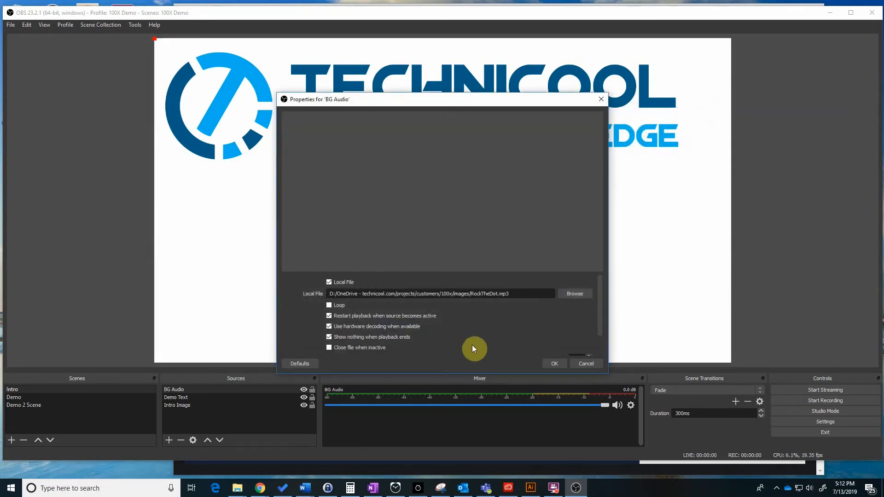
Turn on looping for BG Audio, apply its properties, and lower its mixer volume to -41.2 dB.
click(337, 306)
click(555, 363)
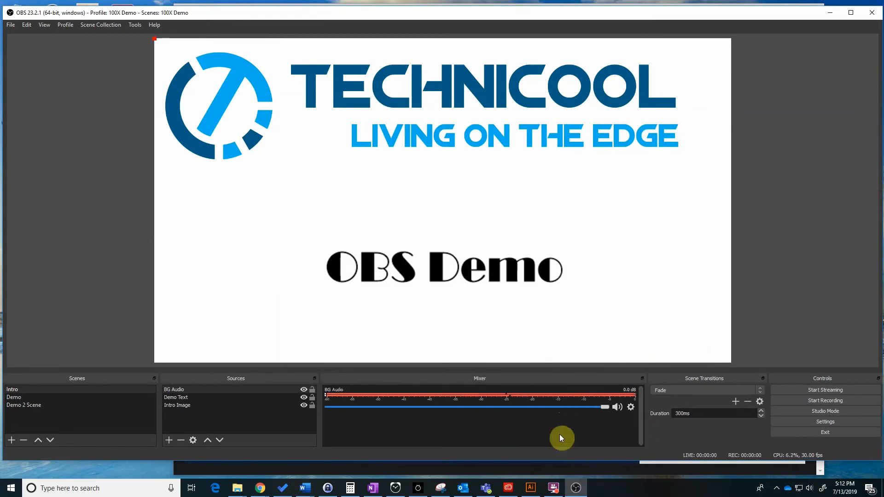
drag(601, 408, 403, 415)
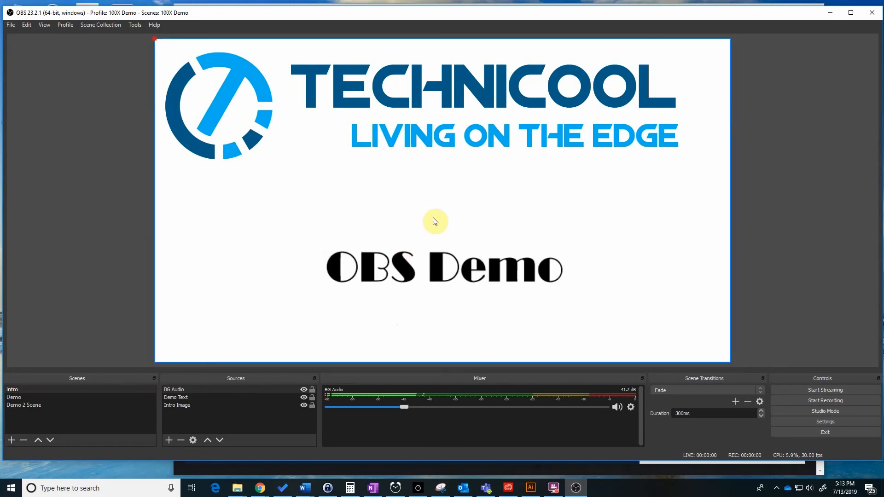
Preview the Demo scene and Demo 2 Scene, and return to the Intro scene to check the switching between them.
click(15, 398)
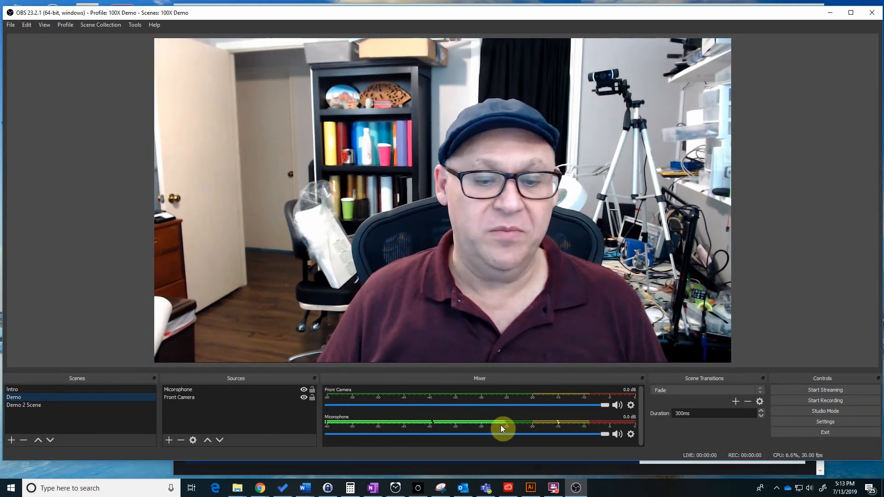
click(24, 406)
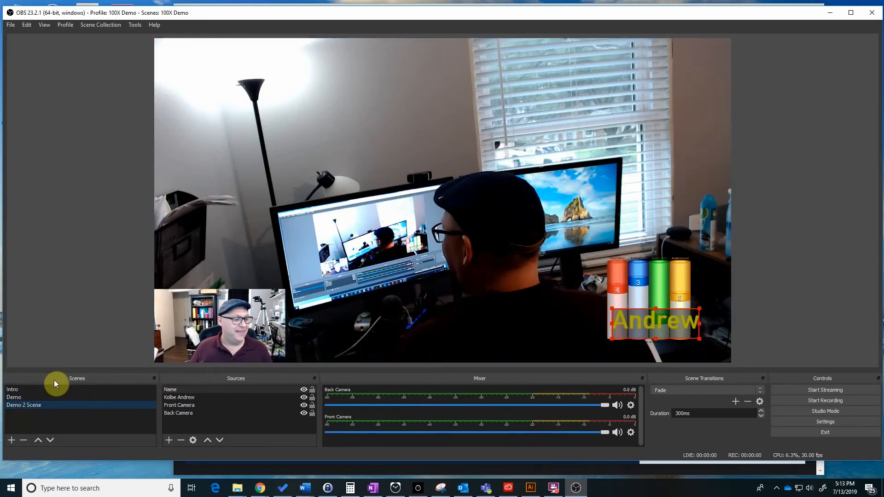
click(33, 389)
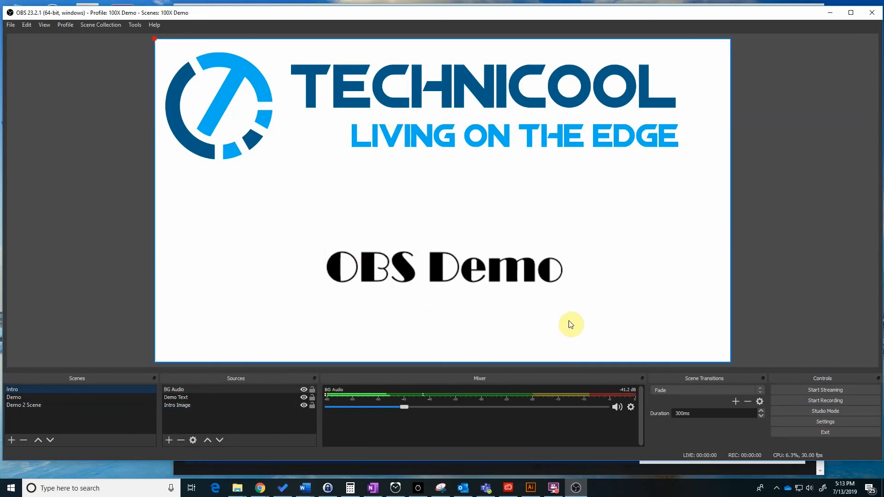
Switch to Adobe Creative Cloud, look through its list of available apps, and minimize it.
click(508, 490)
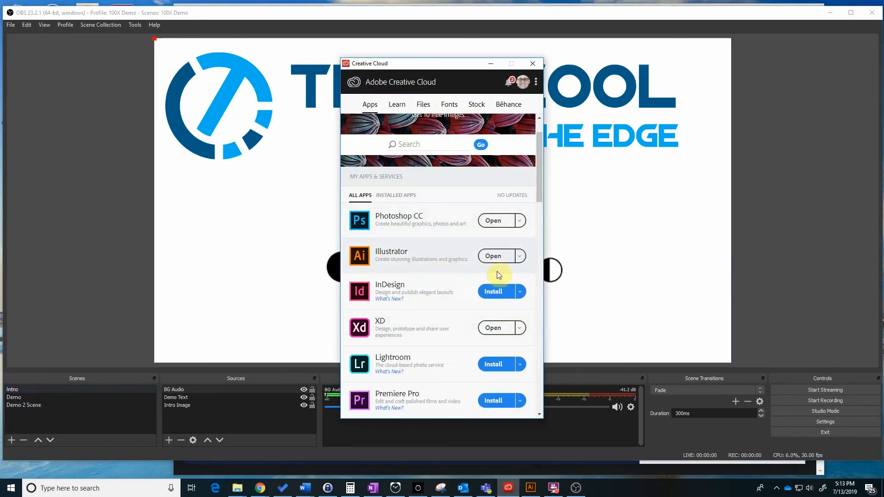
drag(540, 197, 559, 353)
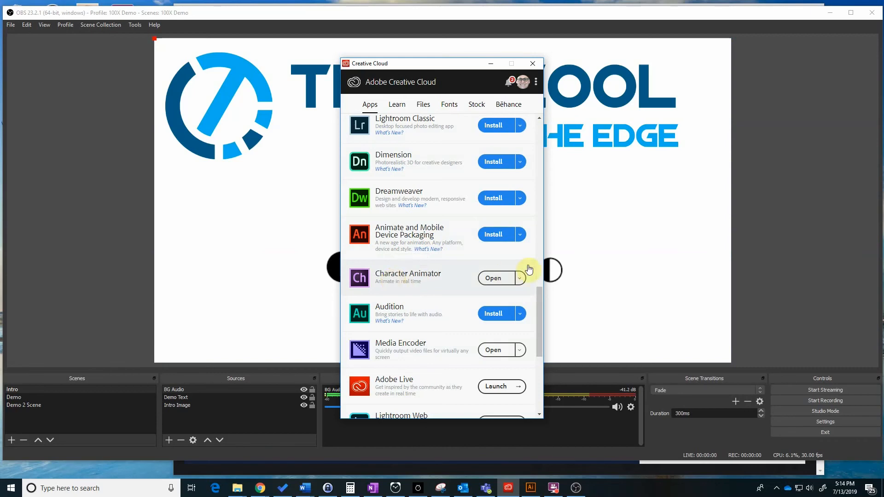
drag(540, 313, 521, 208)
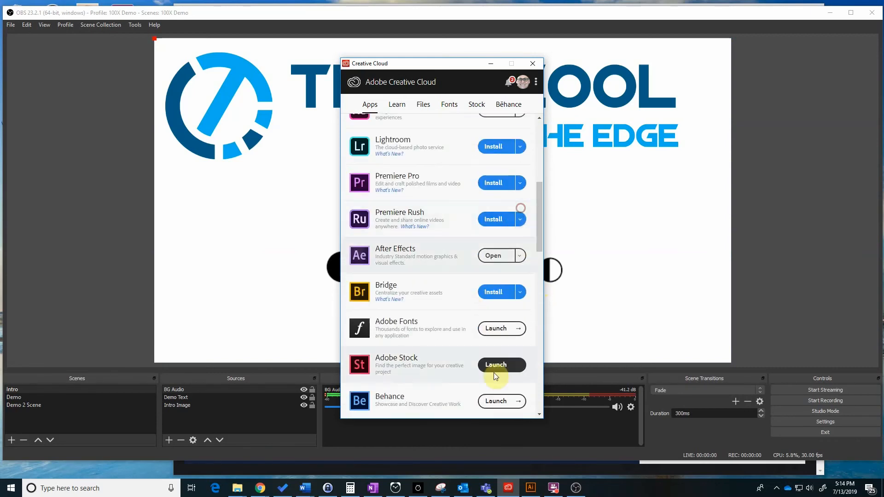
click(491, 64)
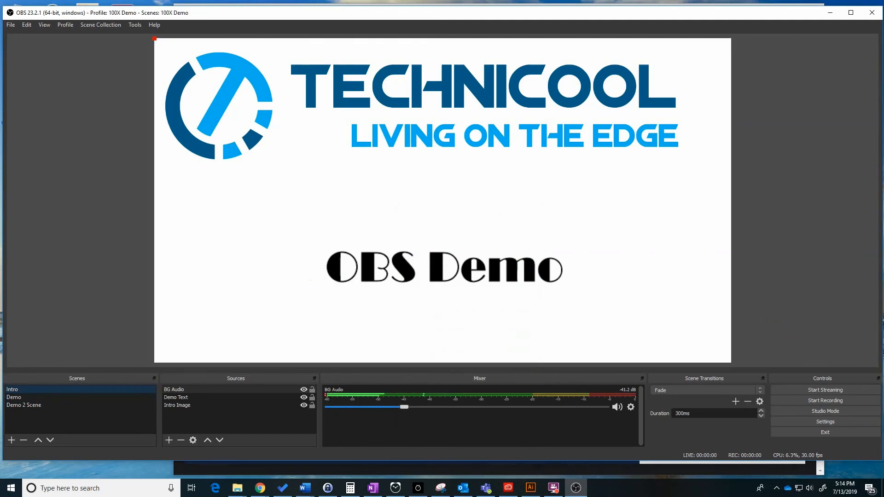
Switch from the Intro scene to the Demo scene with the front camera and microphone.
click(29, 397)
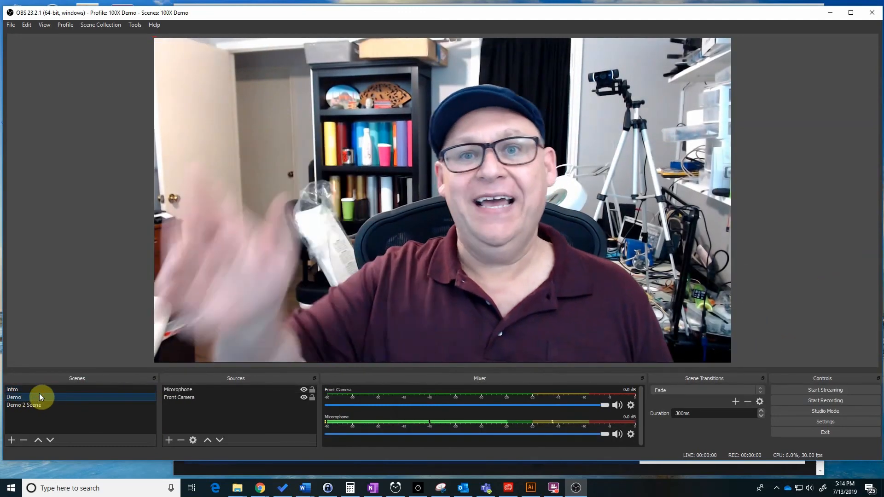